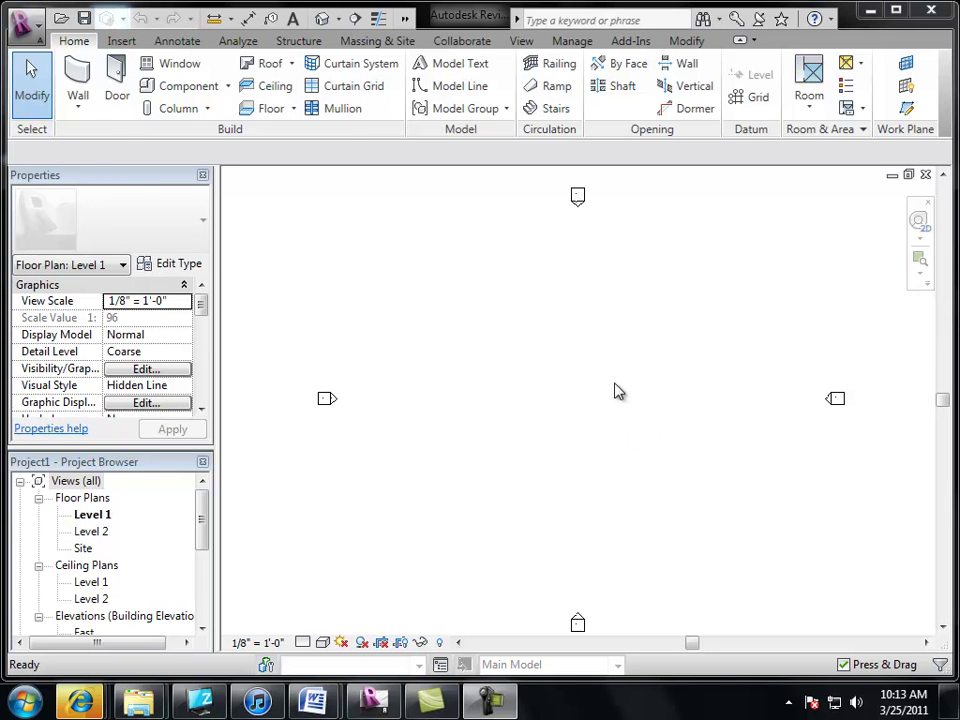
Draw a 20' horizontal wall of type Exterior - Brick on Mtl. Stud in the upper middle of the Level 1 plan.
{"action": "left_click", "coordinate": [78, 80]}
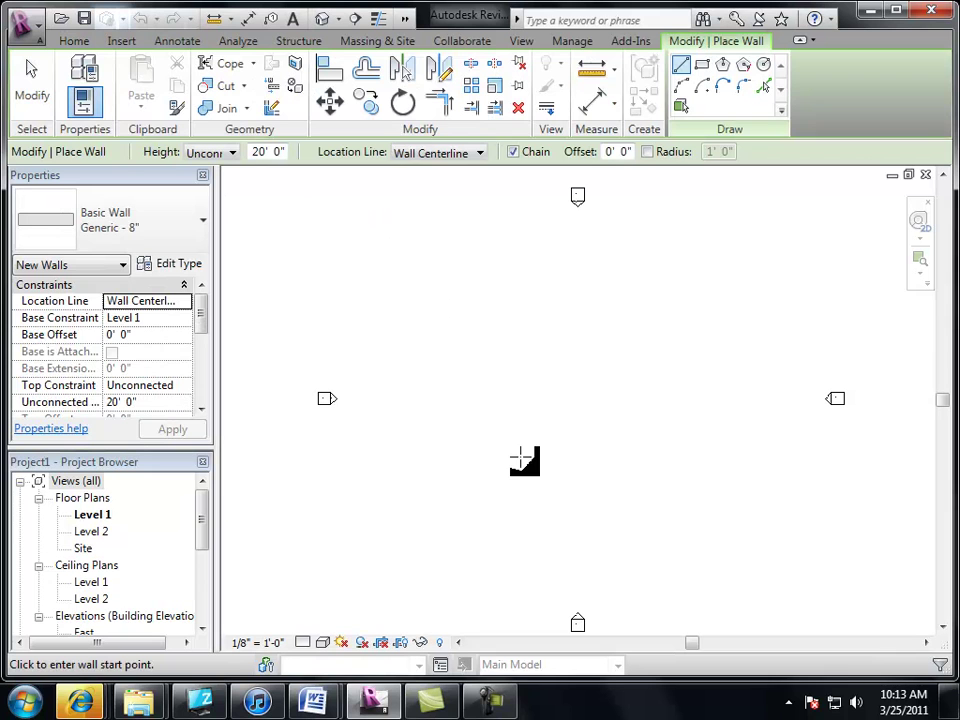
{"action": "left_click", "coordinate": [203, 226]}
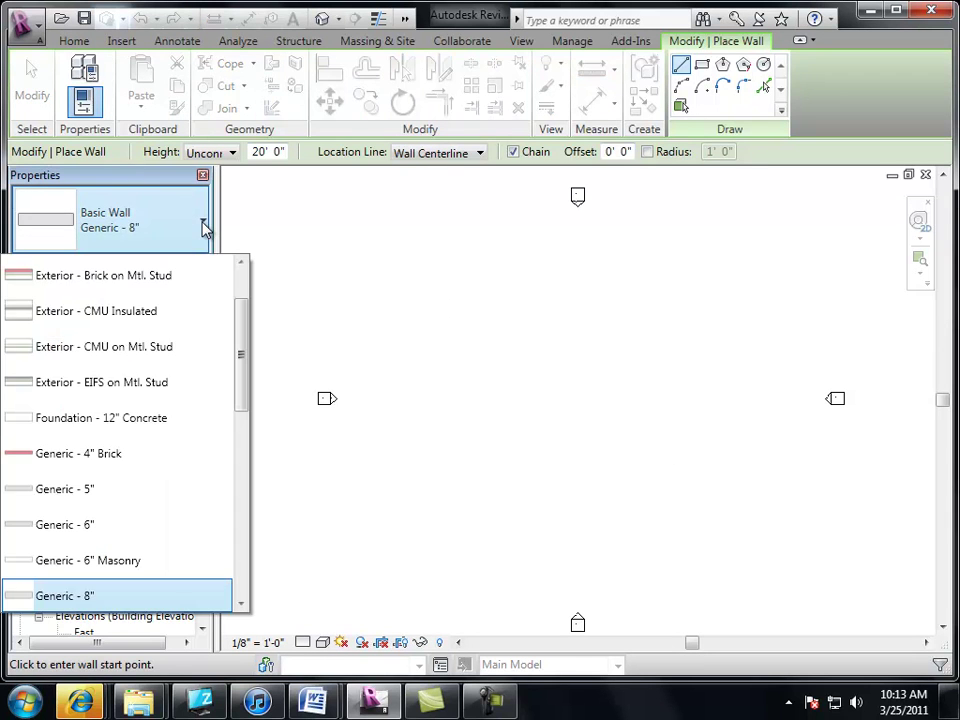
{"action": "left_click", "coordinate": [135, 281]}
{"action": "left_click", "coordinate": [498, 344]}
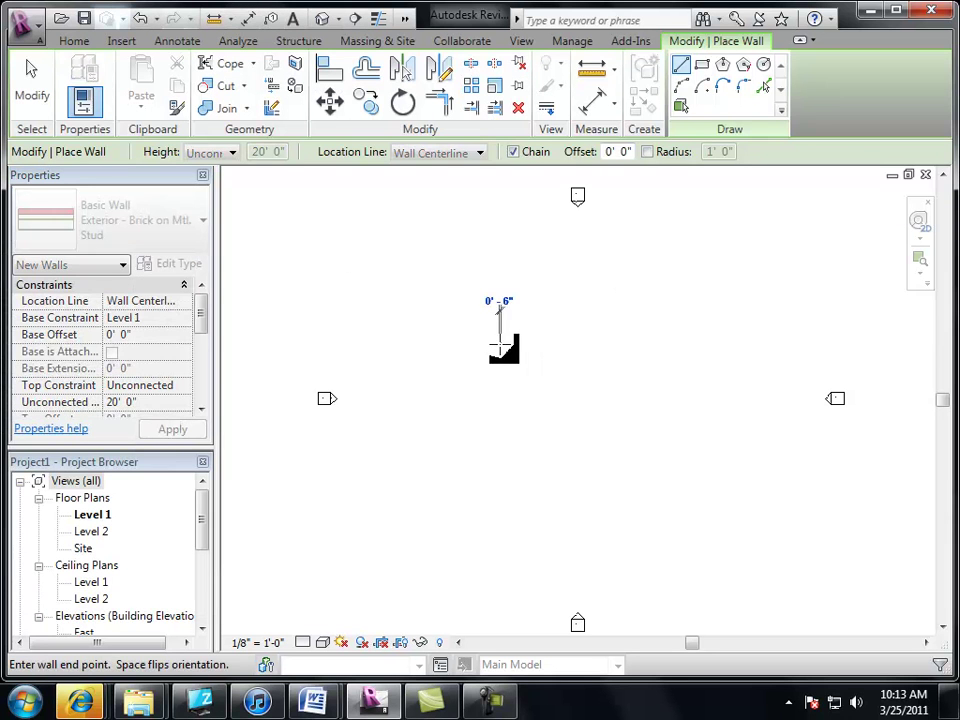
{"action": "type", "text": "28"}
{"action": "key", "text": "Return"}
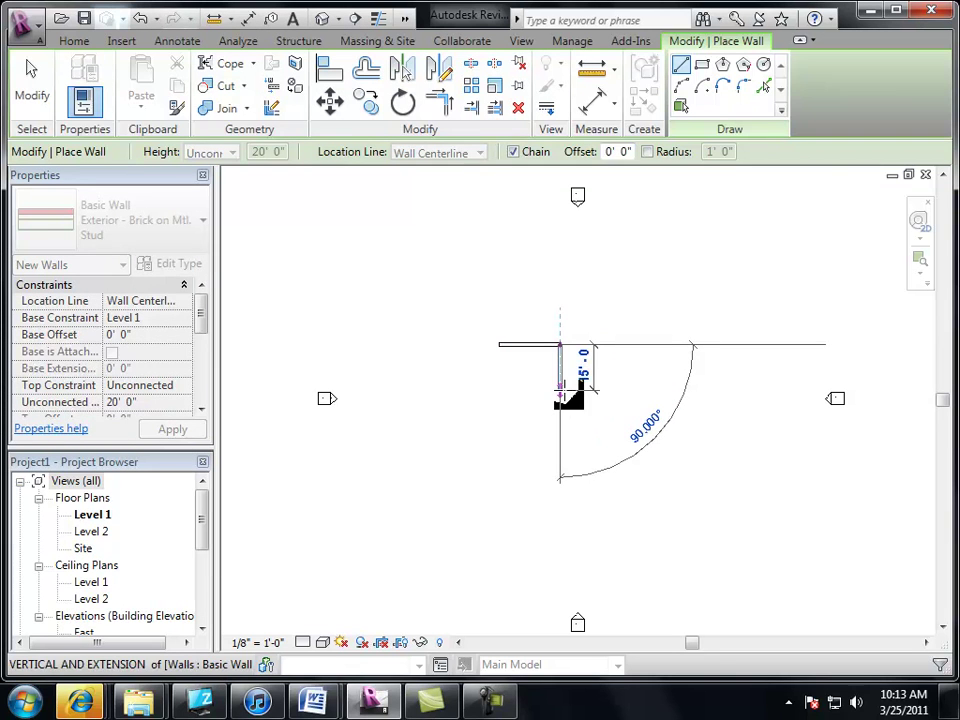
Complete the rectangular room with a 14' right wall, a 20' bottom wall and a left wall closing at the starting corner.
{"action": "type", "text": "14"}
{"action": "key", "text": "Return"}
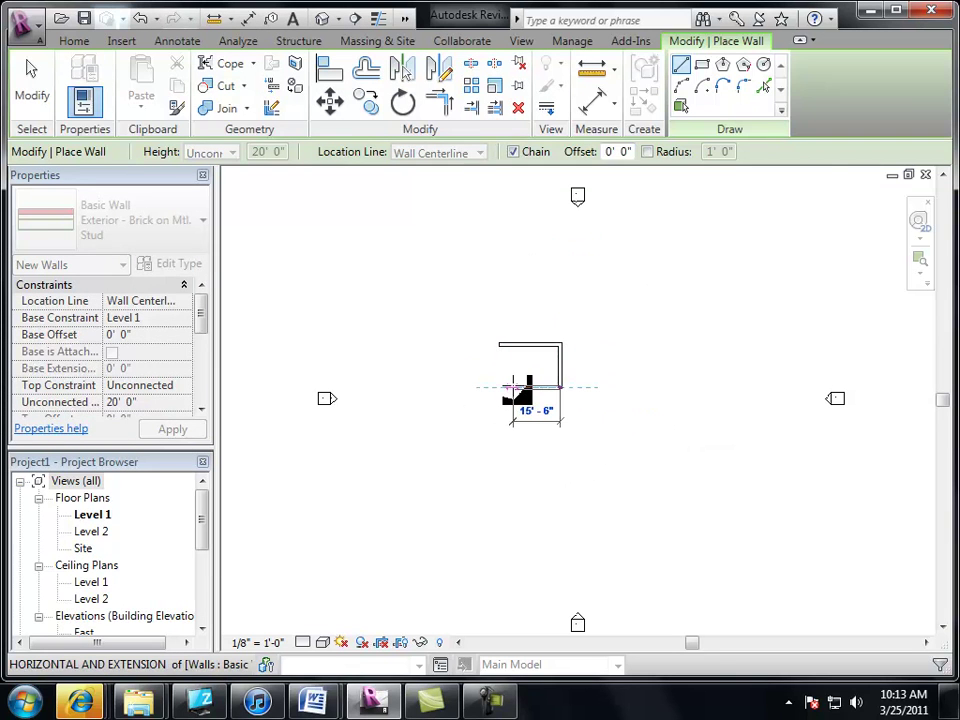
{"action": "type", "text": "20"}
{"action": "key", "text": "Return"}
{"action": "left_click", "coordinate": [505, 345]}
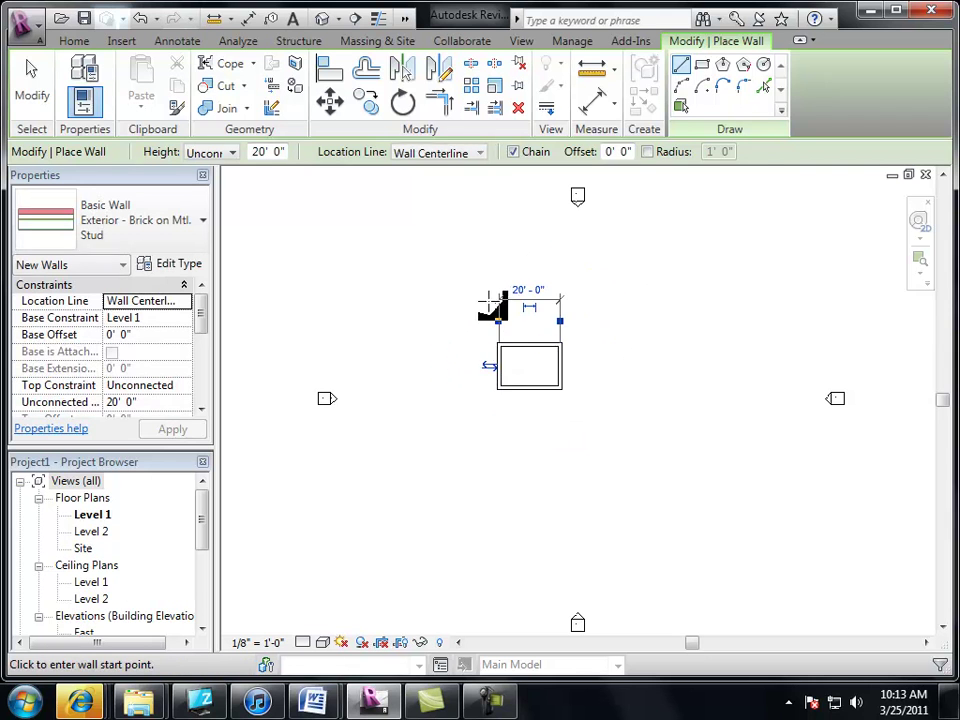
{"action": "middle_click_drag", "start_coordinate": [525, 358], "coordinate": [531, 370]}
{"action": "scroll", "coordinate": [515, 345], "scroll_direction": "down", "scroll_amount": 1}
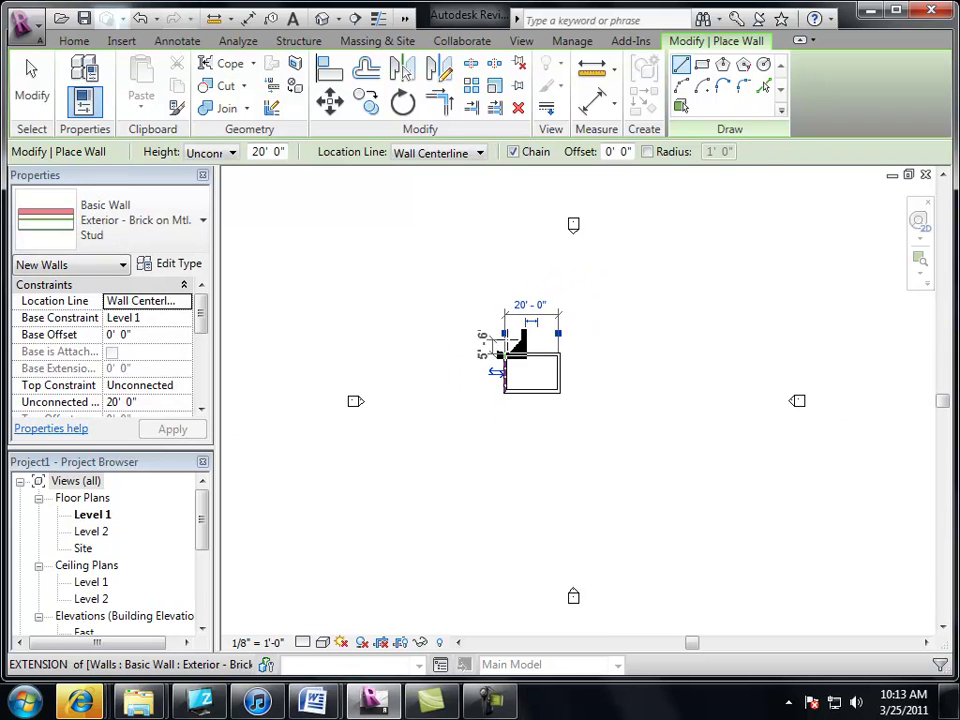
{"action": "key", "text": "Escape"}
{"action": "key", "text": "Escape"}
Stretch the top wall's right end about 7'-6" past the room's right wall, to a length of about 27'-6".
{"action": "mouse_move", "coordinate": [478, 316]}
{"action": "left_mouse_down"}
{"action": "mouse_move", "coordinate": [596, 441]}
{"action": "mouse_move", "coordinate": [585, 420]}
{"action": "left_mouse_up"}
{"action": "left_click", "coordinate": [596, 364]}
{"action": "middle_click_drag", "start_coordinate": [596, 364], "coordinate": [579, 360]}
{"action": "scroll", "coordinate": [550, 340], "scroll_direction": "up", "scroll_amount": 6}
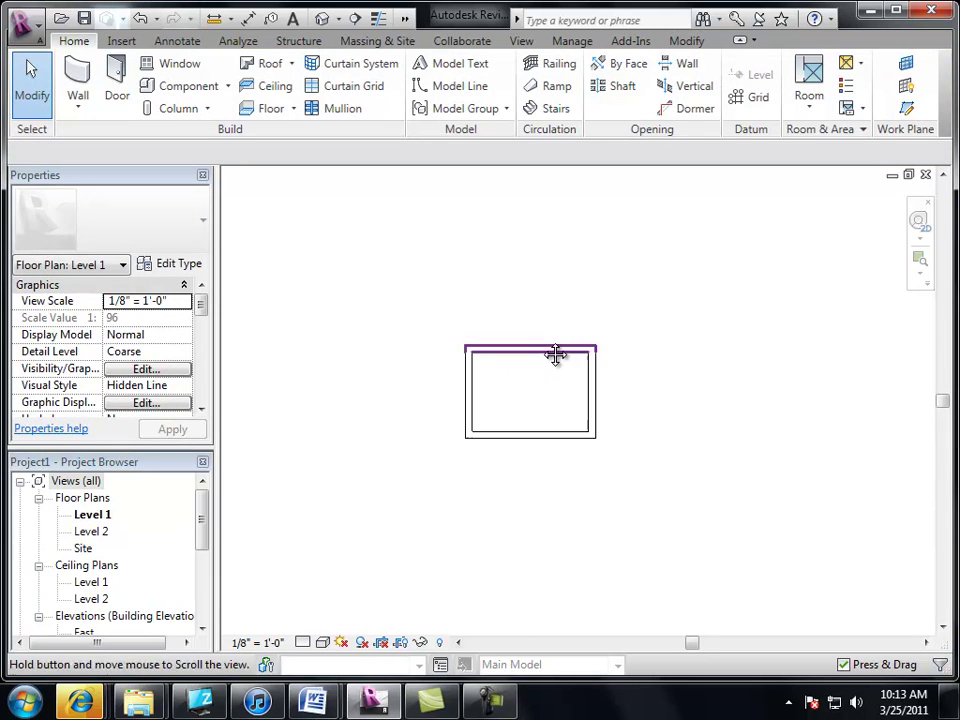
{"action": "left_click", "coordinate": [520, 340]}
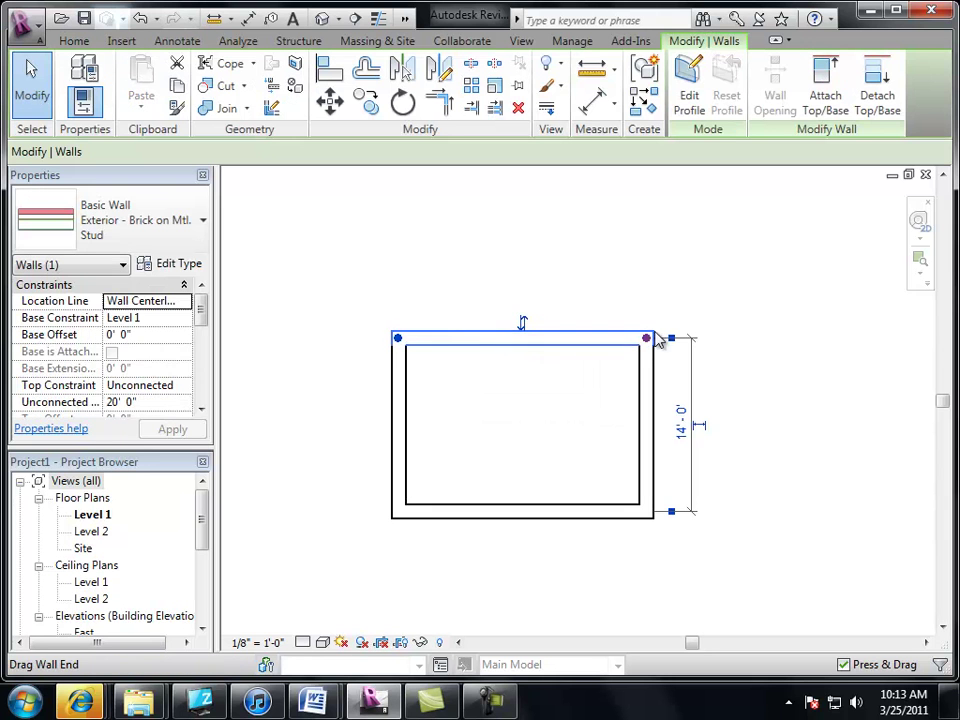
{"action": "left_click_drag", "start_coordinate": [652, 338], "coordinate": [739, 338]}
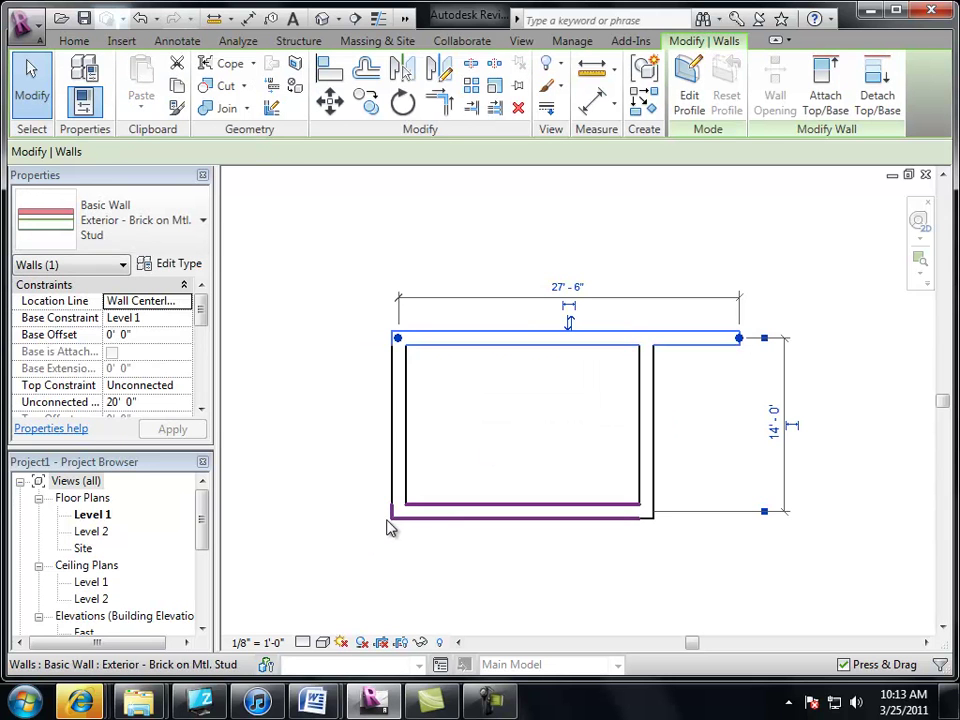
{"action": "left_click", "coordinate": [396, 515]}
{"action": "left_click_drag", "start_coordinate": [398, 515], "coordinate": [411, 566]}
{"action": "key", "text": "ctrl+z"}
{"action": "key", "text": "Escape"}
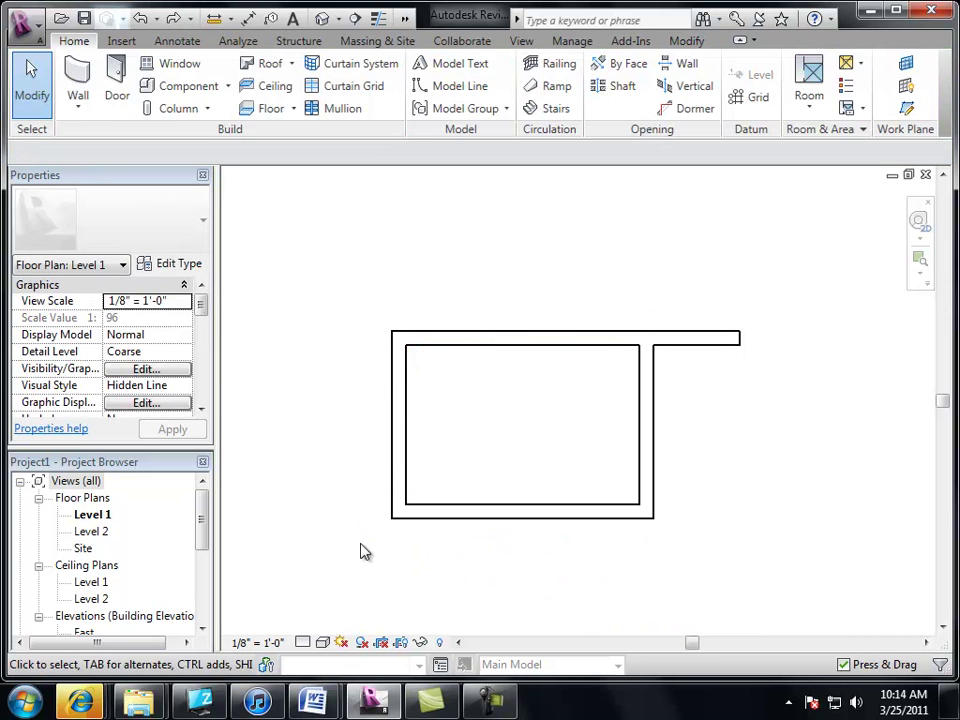
Stretch the left wall's lower end about 5' past the bottom wall.
{"action": "left_click", "coordinate": [394, 478]}
{"action": "left_click_drag", "start_coordinate": [394, 505], "coordinate": [399, 572]}
{"action": "left_click", "coordinate": [465, 566]}
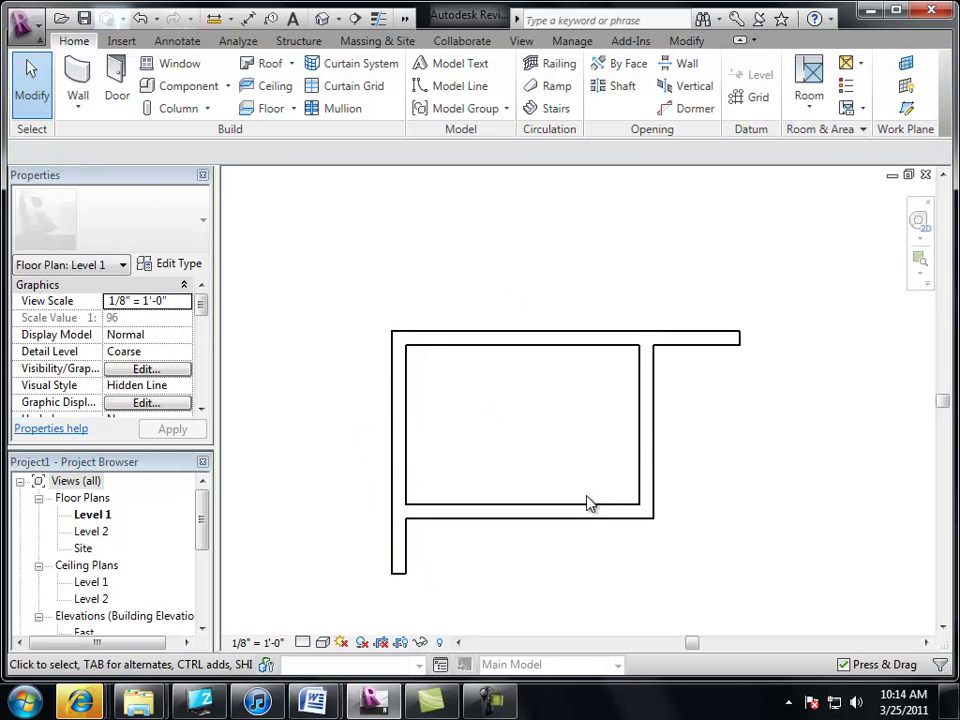
Change the room's right and bottom walls to the Generic - 5" wall type.
{"action": "left_click", "coordinate": [650, 486]}
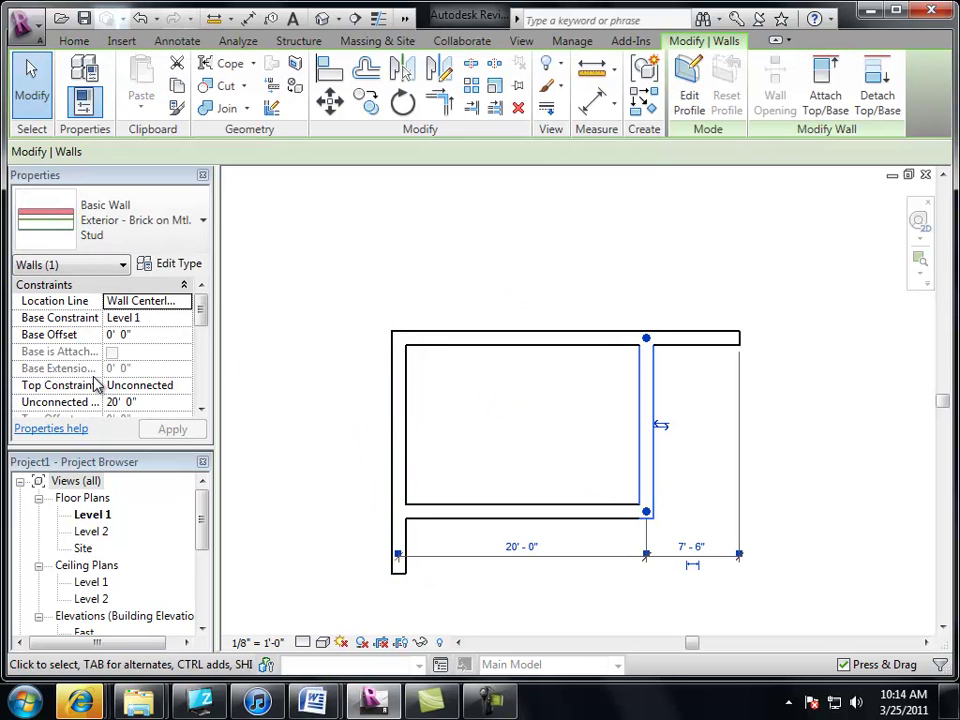
{"action": "left_click", "coordinate": [124, 238]}
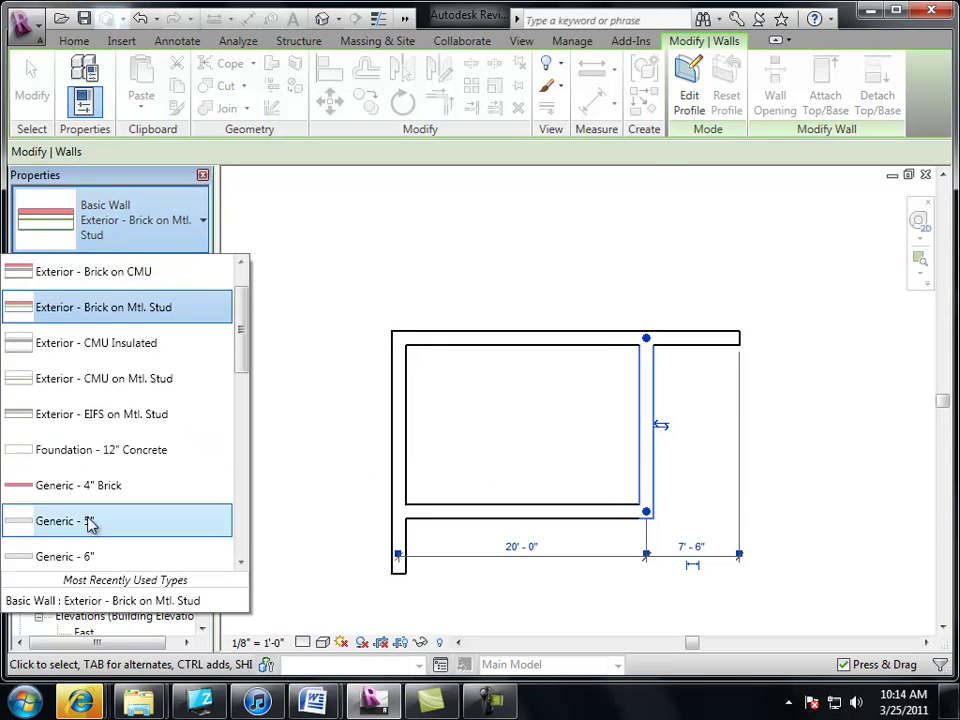
{"action": "left_click", "coordinate": [90, 520]}
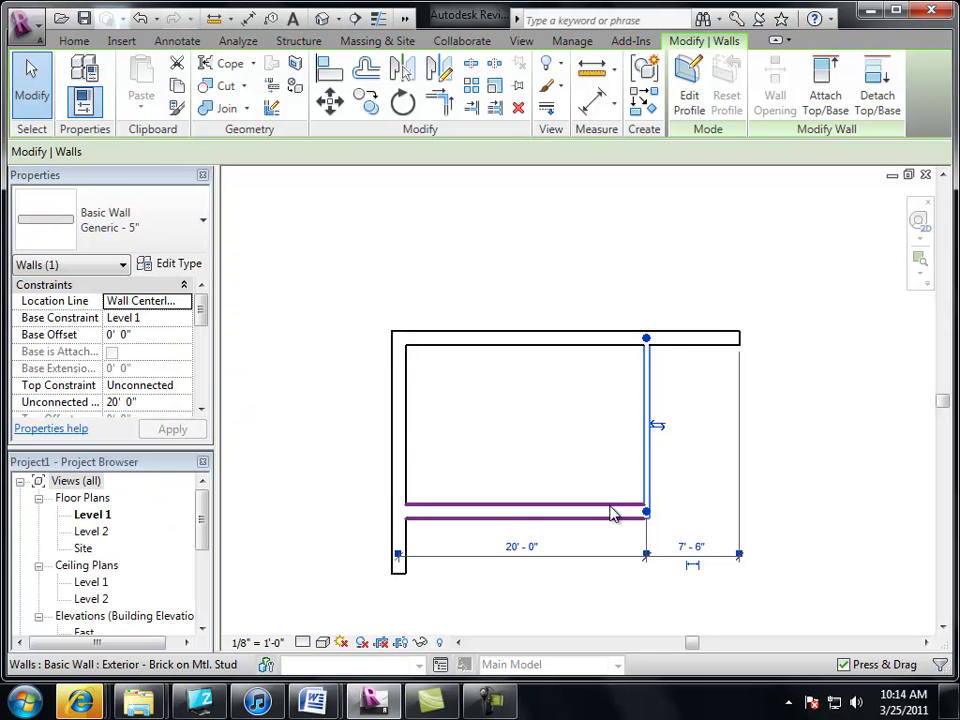
{"action": "left_click", "coordinate": [614, 514]}
{"action": "left_click", "coordinate": [200, 222]}
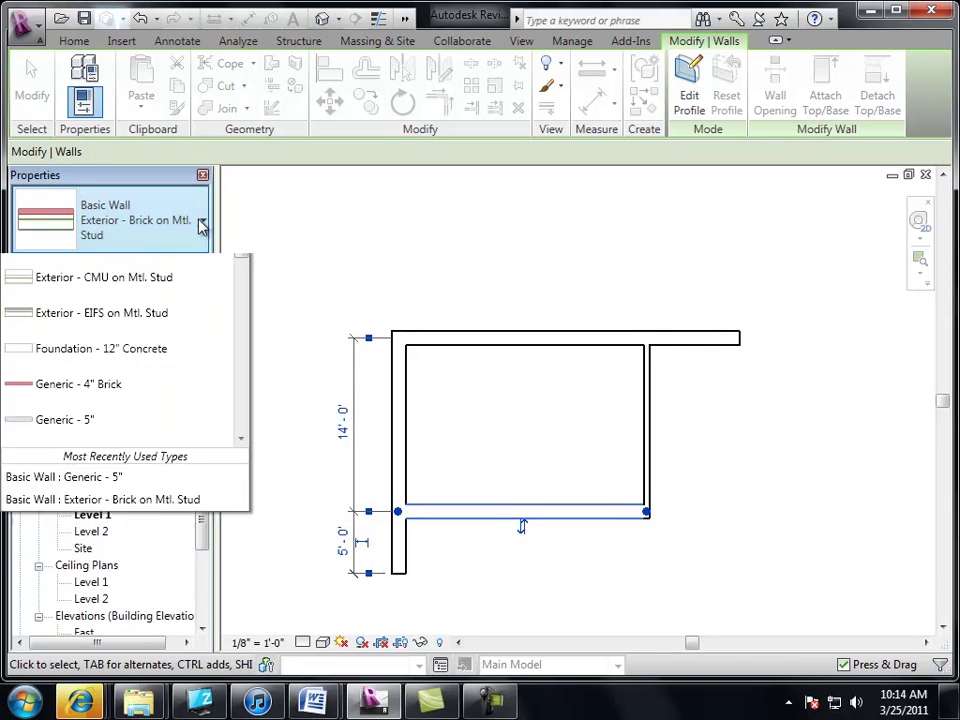
{"action": "left_click", "coordinate": [112, 521]}
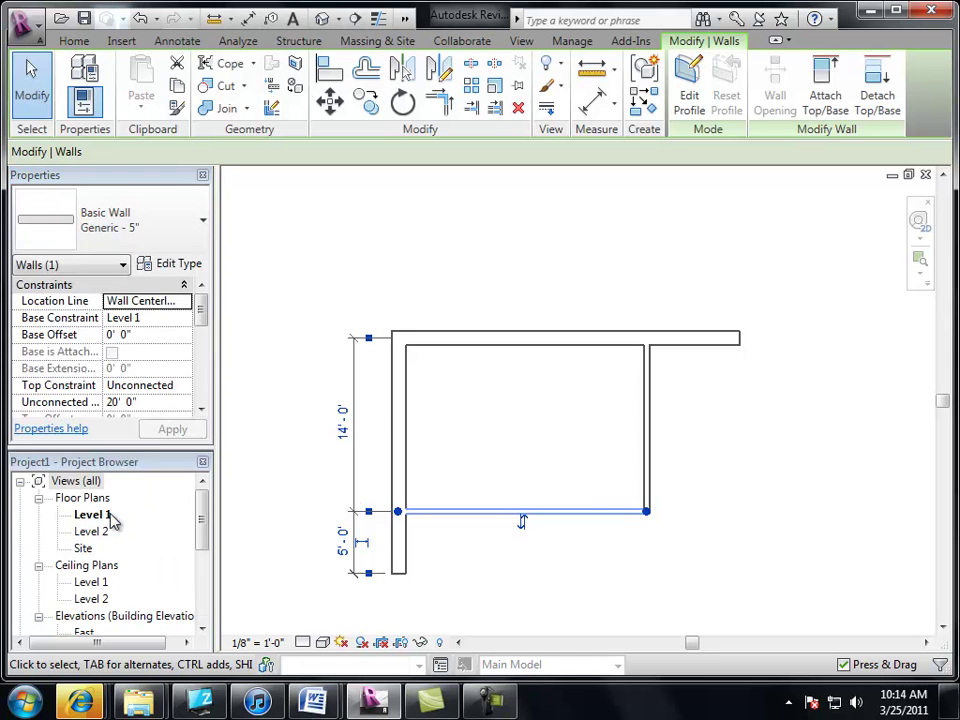
{"action": "left_click", "coordinate": [512, 300]}
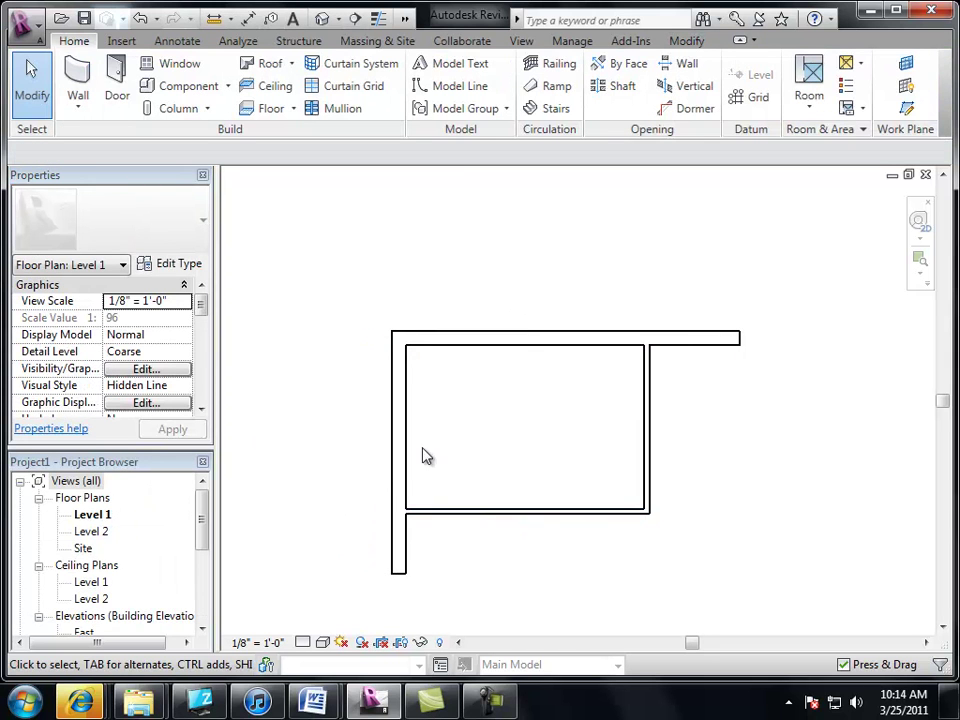
Set the plan view's visual style to Shaded with Edges and its detail level to Medium.
{"action": "left_click", "coordinate": [321, 644]}
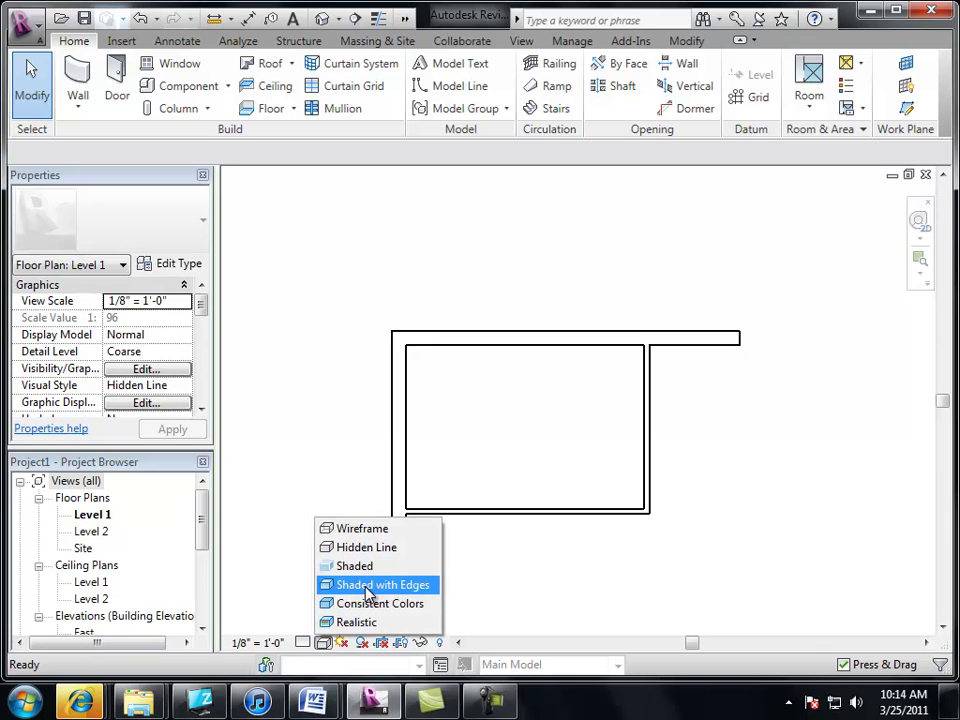
{"action": "left_click", "coordinate": [370, 585]}
{"action": "left_click", "coordinate": [303, 643]}
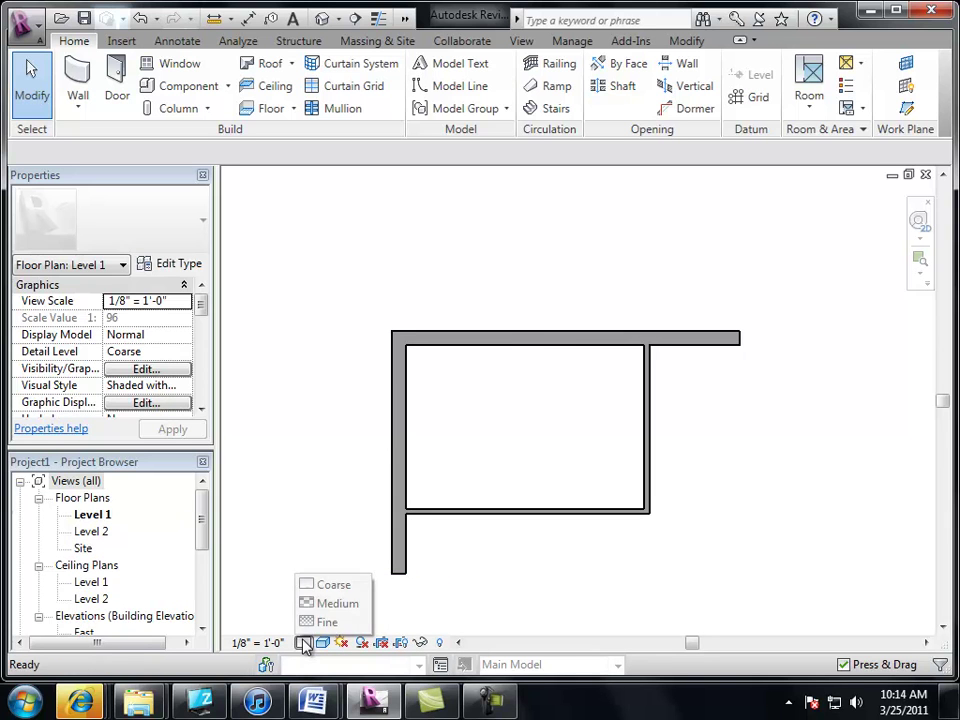
{"action": "left_click", "coordinate": [318, 604]}
{"action": "scroll", "coordinate": [306, 613], "scroll_direction": "up", "scroll_amount": 1}
{"action": "scroll", "coordinate": [556, 362], "scroll_direction": "up", "scroll_amount": 1}
{"action": "middle_click_drag", "start_coordinate": [556, 362], "coordinate": [551, 309]}
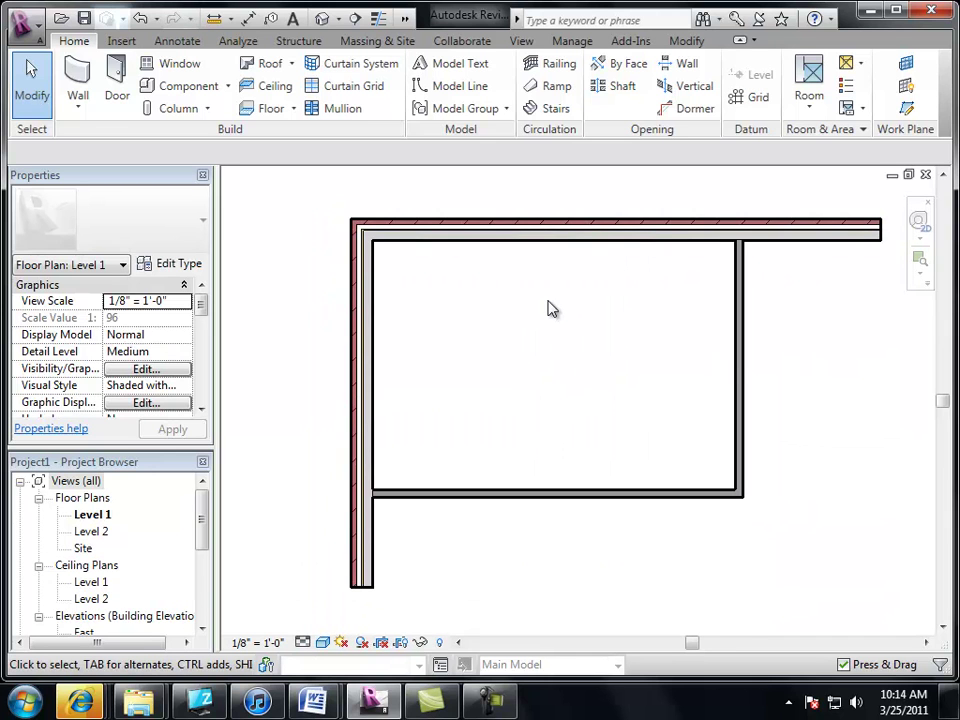
{"action": "left_click", "coordinate": [77, 78]}
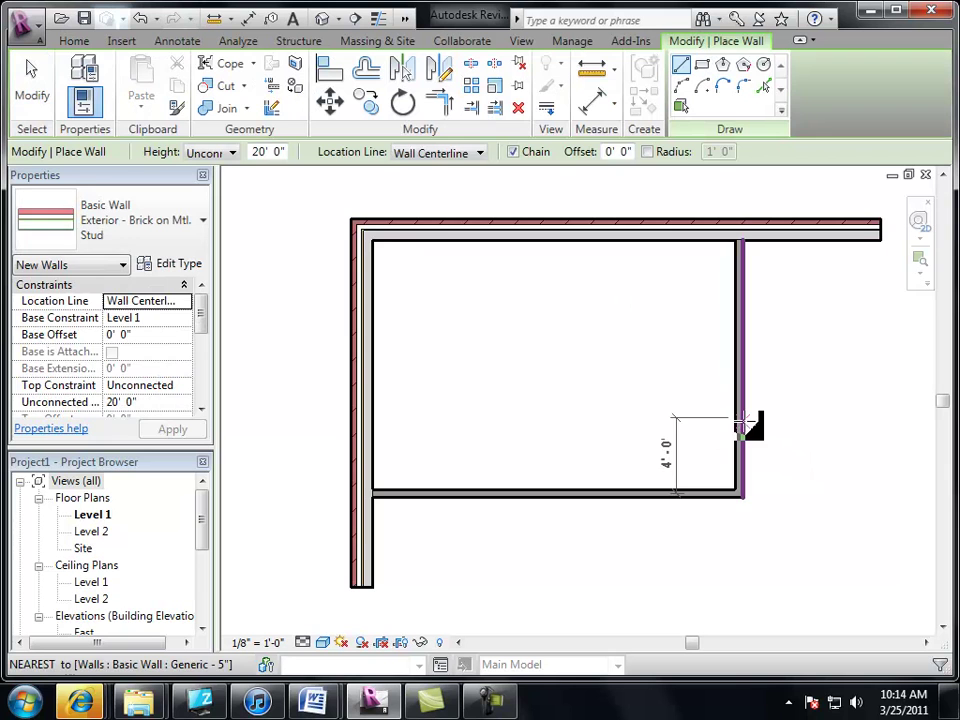
{"action": "left_click", "coordinate": [742, 427]}
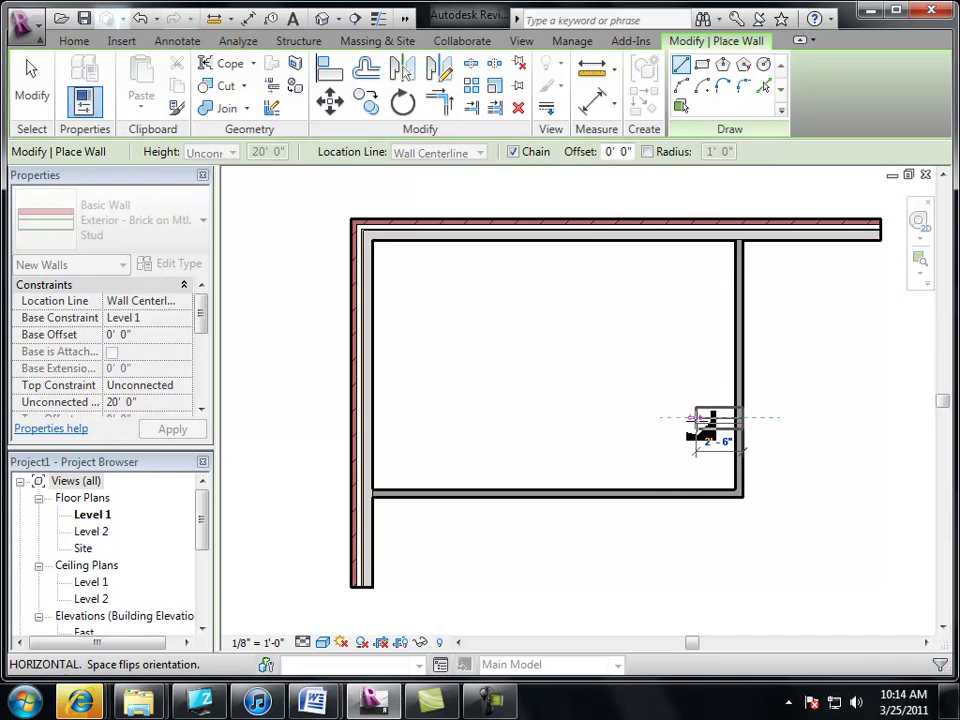
{"action": "left_click", "coordinate": [697, 420]}
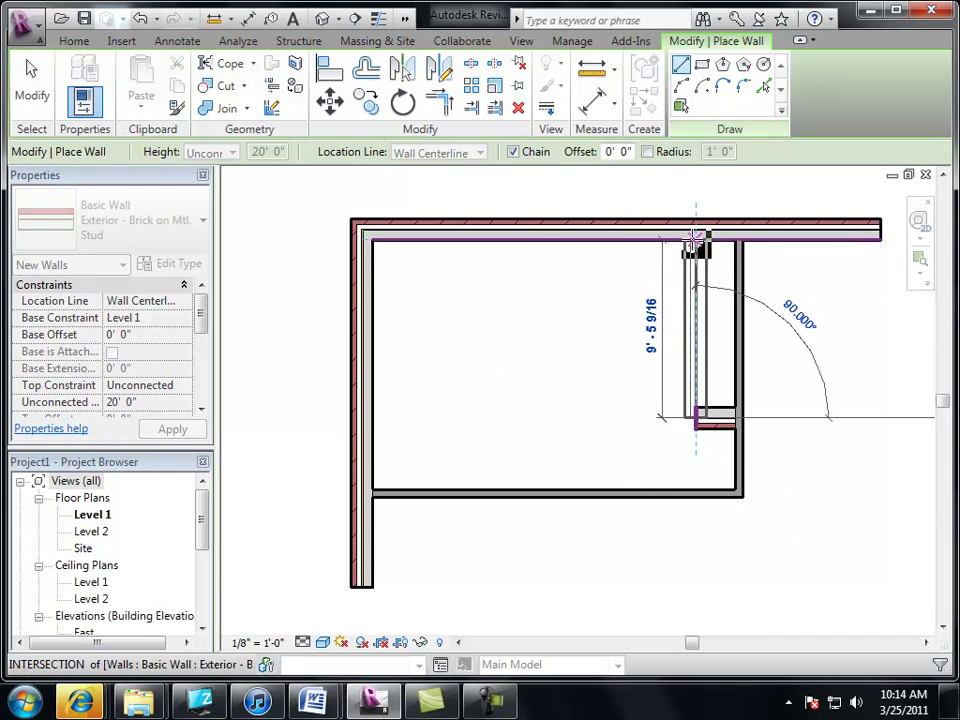
{"action": "key", "text": "Escape"}
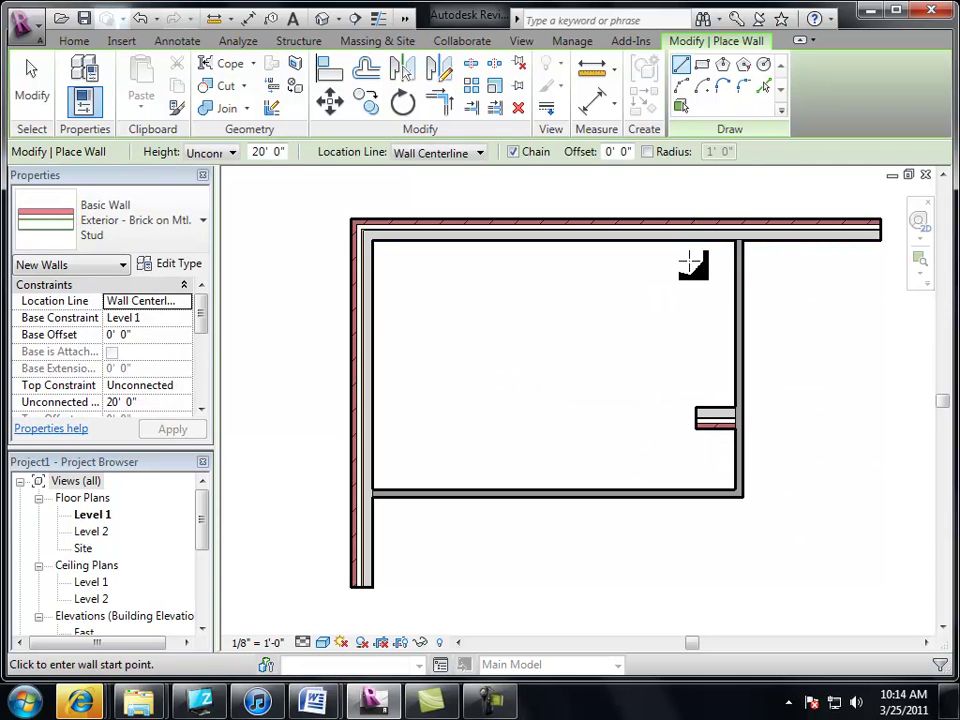
{"action": "key", "text": "ctrl+z"}
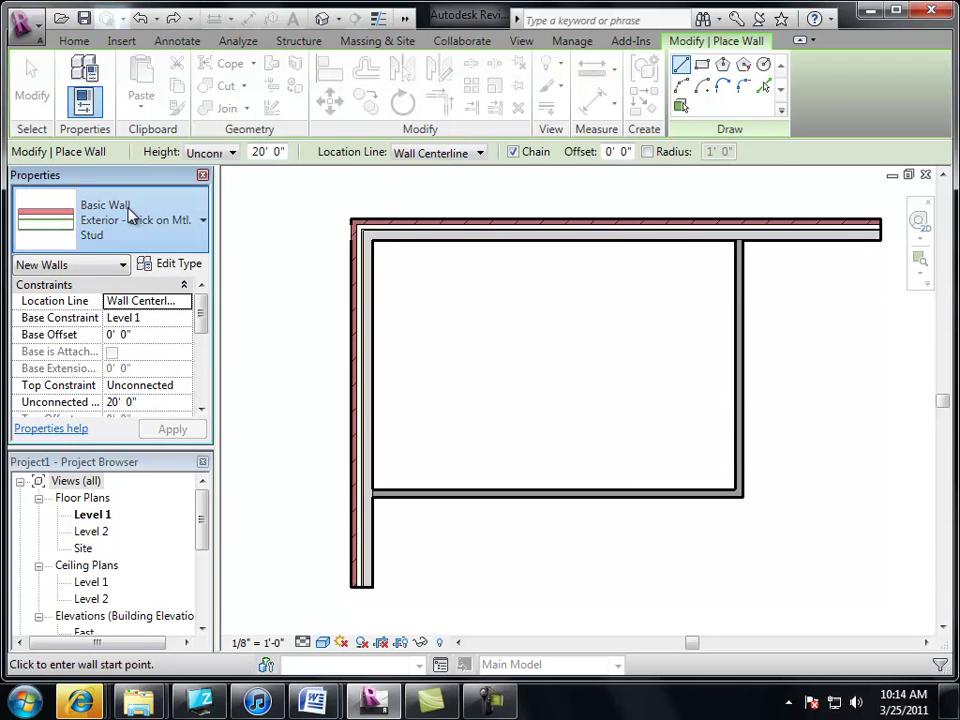
Draw Generic - 5" closet walls from the right wall, about 4' above the bottom wall, about 2'-6" inward and up to the top wall.
{"action": "left_click", "coordinate": [133, 214]}
{"action": "scroll", "coordinate": [243, 345], "scroll_direction": "down", "scroll_amount": 1}
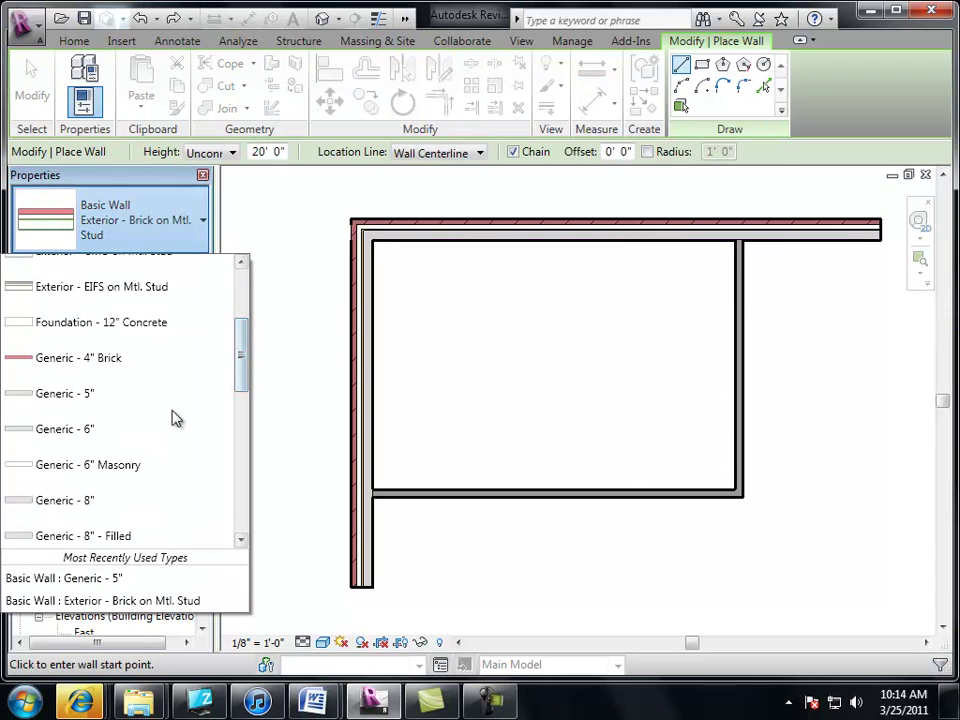
{"action": "left_click", "coordinate": [92, 396]}
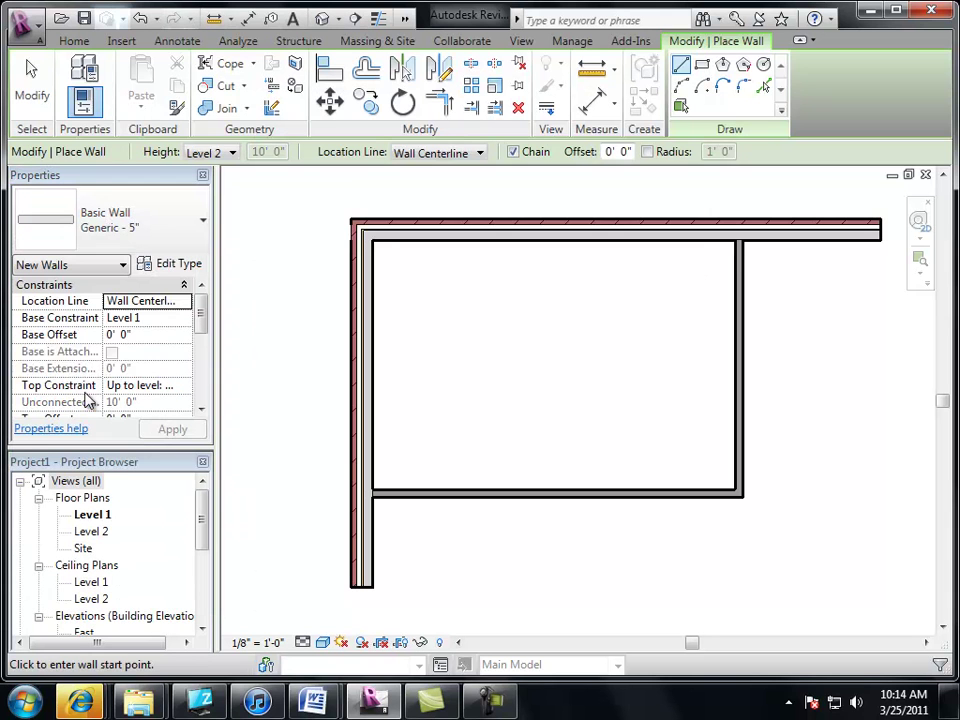
{"action": "left_click", "coordinate": [741, 420]}
{"action": "left_click", "coordinate": [692, 420]}
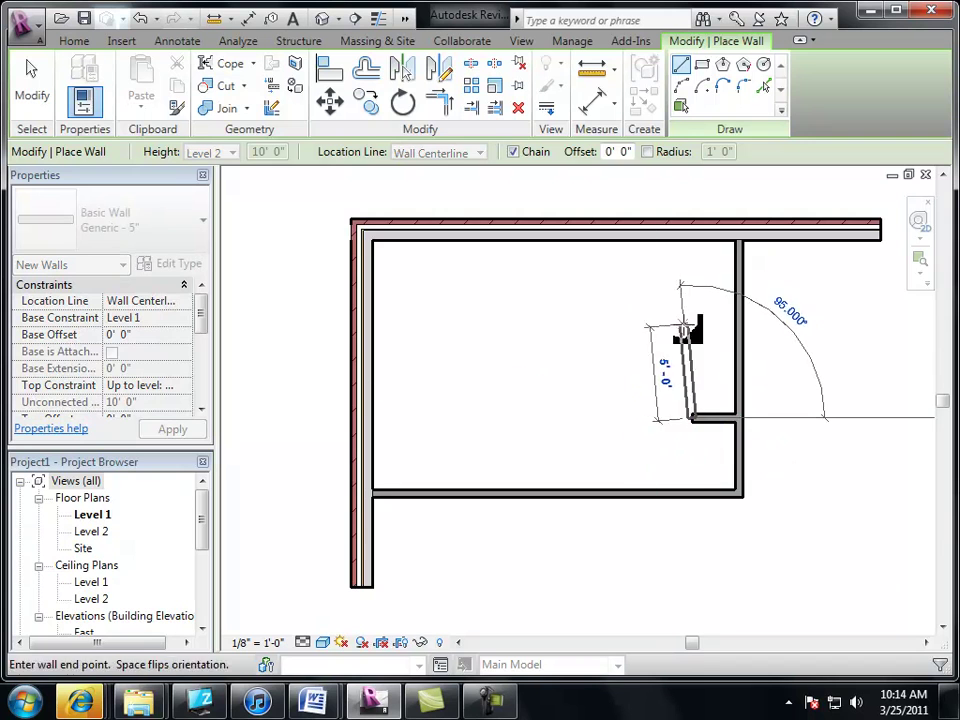
{"action": "left_click", "coordinate": [692, 240]}
{"action": "key", "text": "Escape"}
{"action": "key", "text": "Escape"}
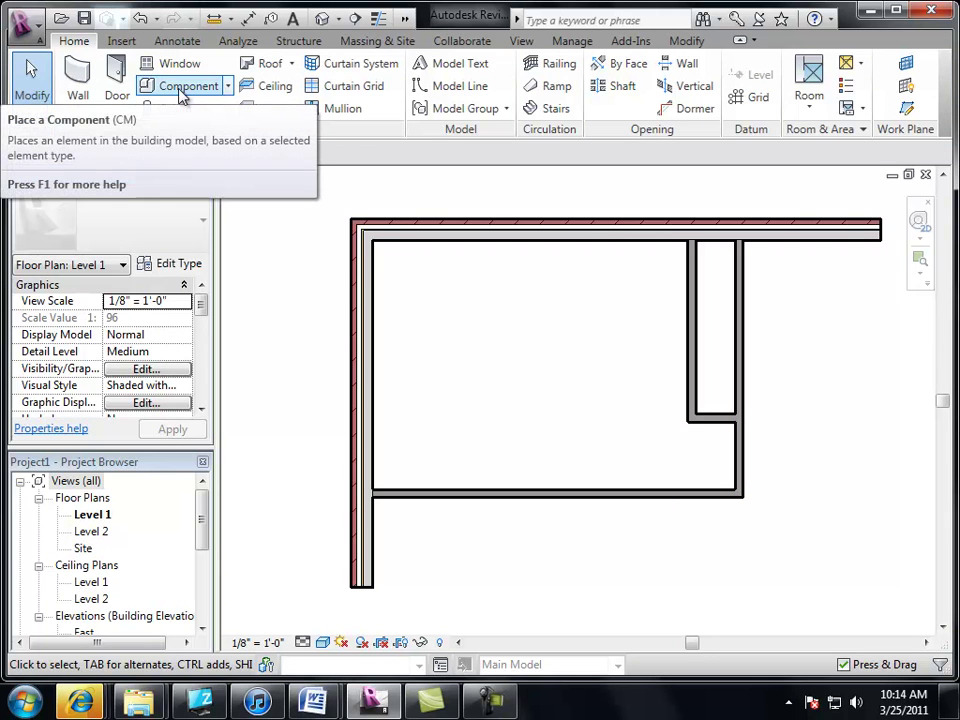
Place a Single-Flush 34" x 80" door in the right wall between the closet and the bottom wall, swinging into the room.
{"action": "left_click", "coordinate": [117, 85]}
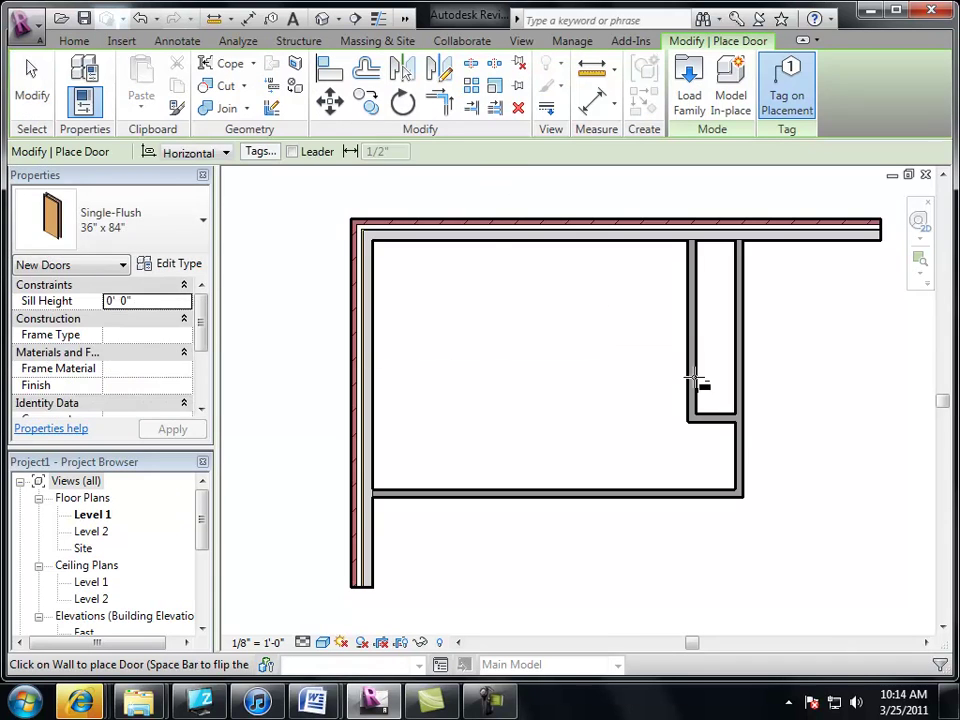
{"action": "left_click", "coordinate": [178, 227]}
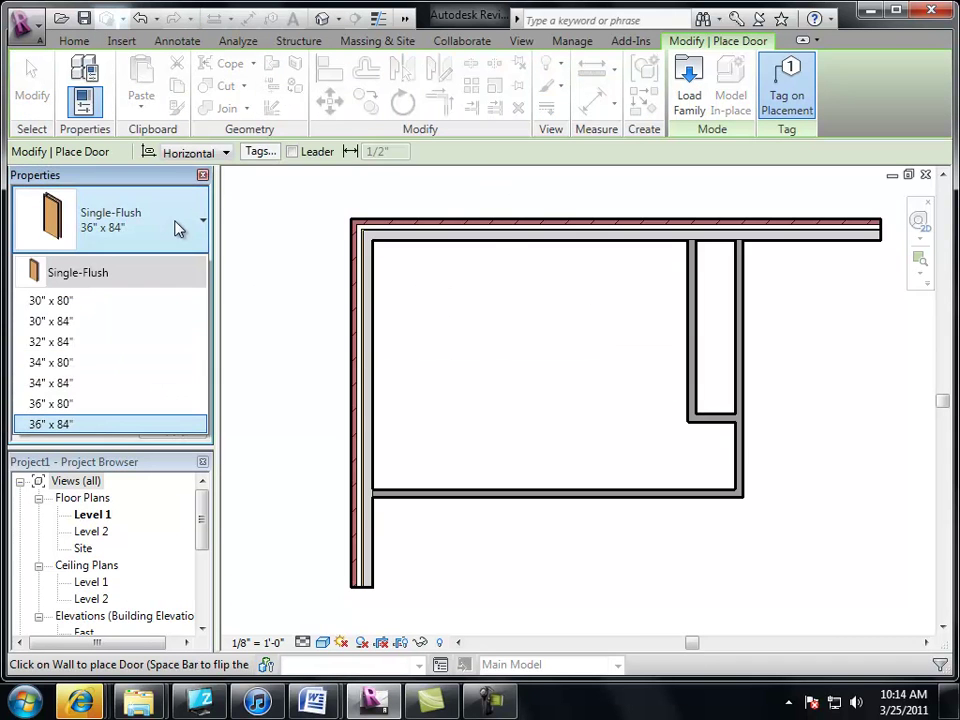
{"action": "left_click", "coordinate": [105, 362]}
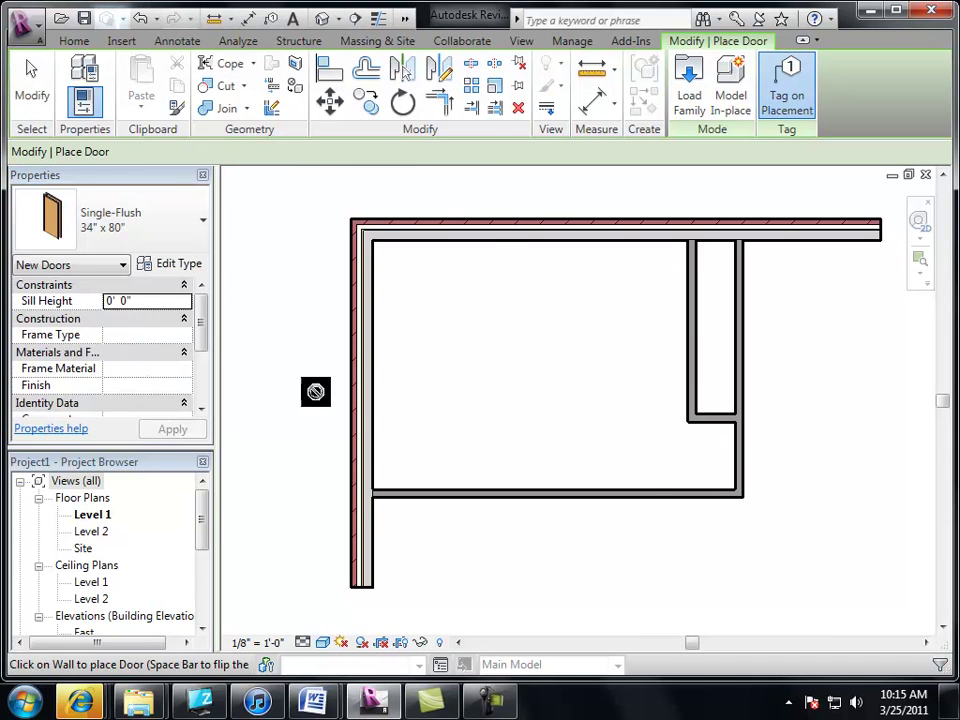
{"action": "left_click", "coordinate": [740, 462]}
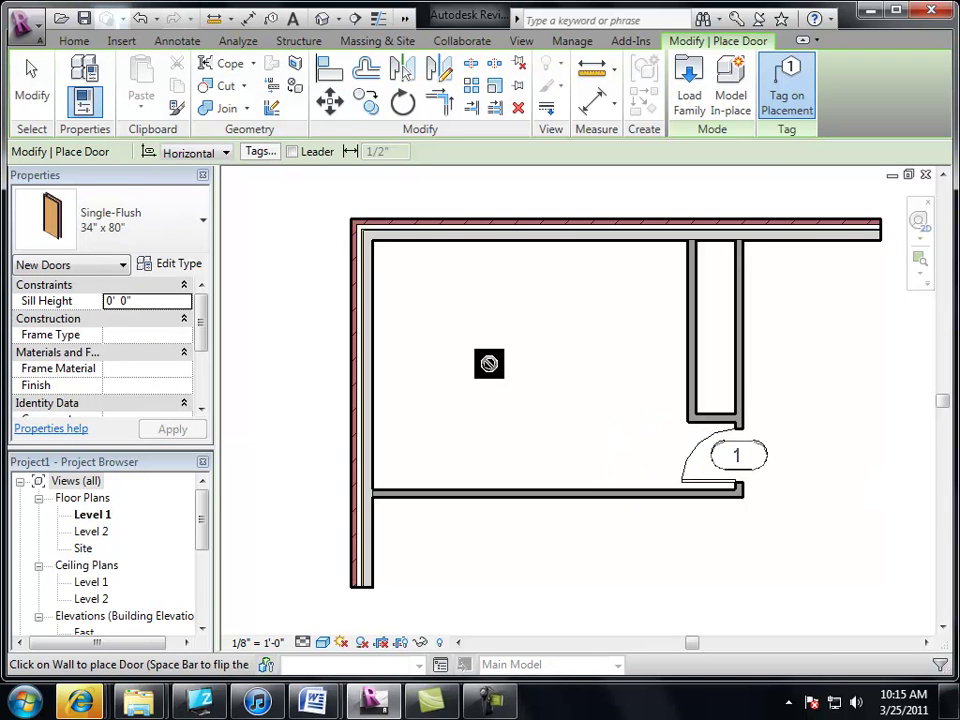
{"action": "key", "text": "Escape"}
Place two Fixed 36" x 48" windows in the left brick wall, about 4' below the top wall and about 5'-6" apart.
{"action": "left_click", "coordinate": [165, 63]}
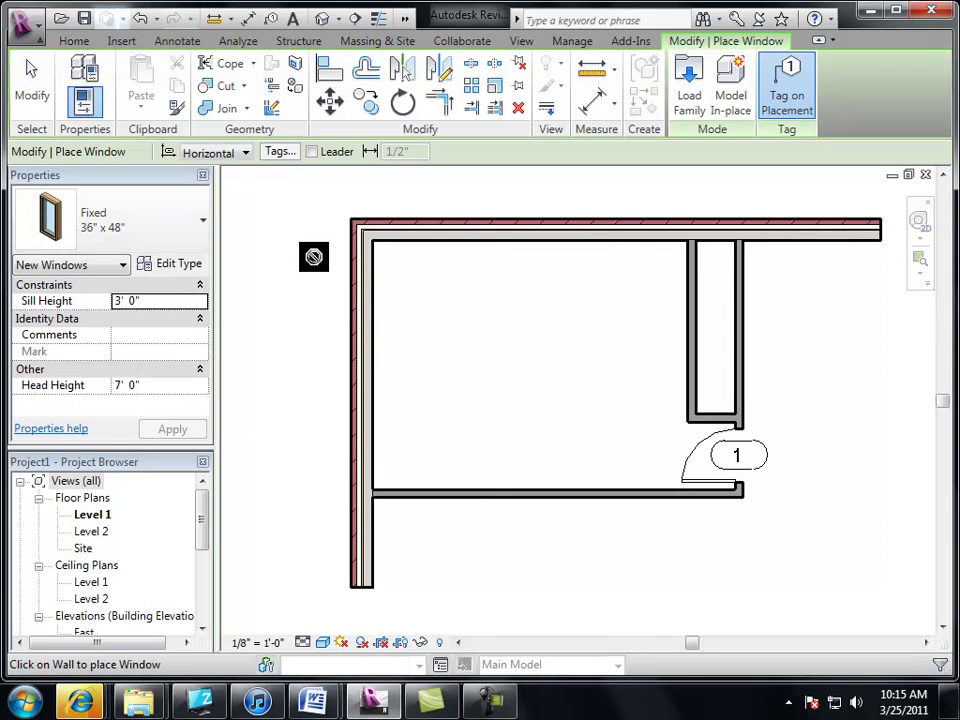
{"action": "left_click", "coordinate": [155, 229]}
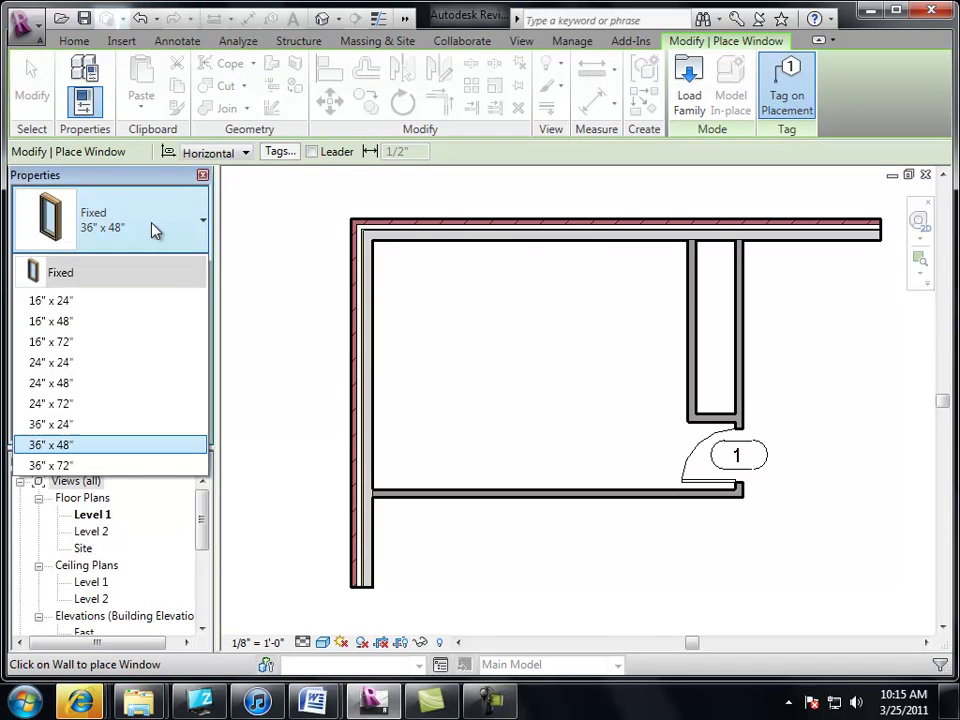
{"action": "left_click", "coordinate": [116, 446]}
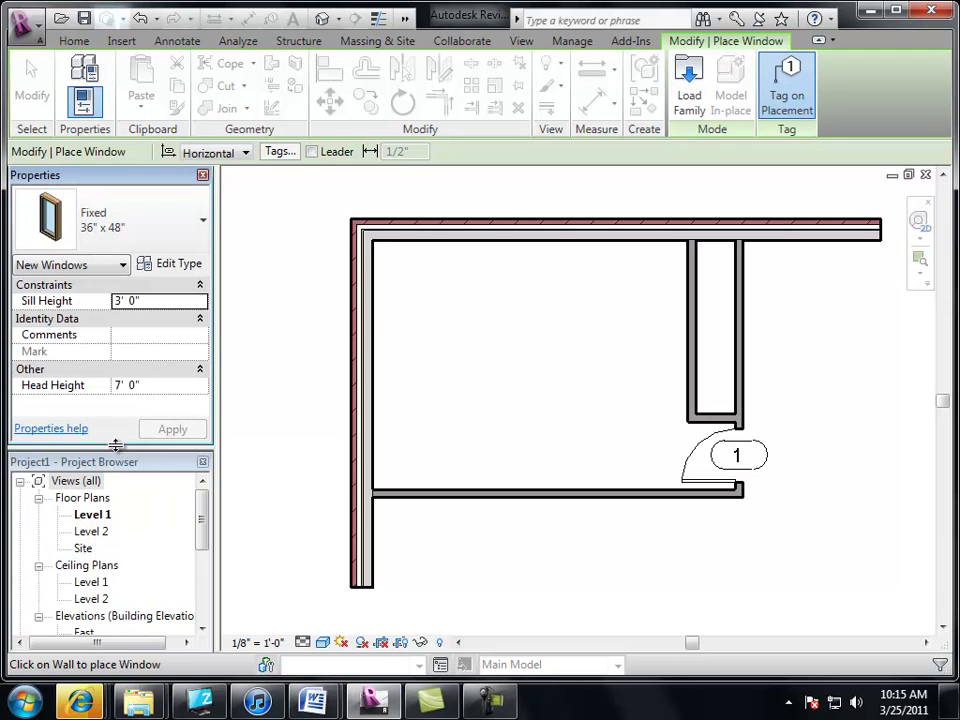
{"action": "left_click", "coordinate": [364, 308]}
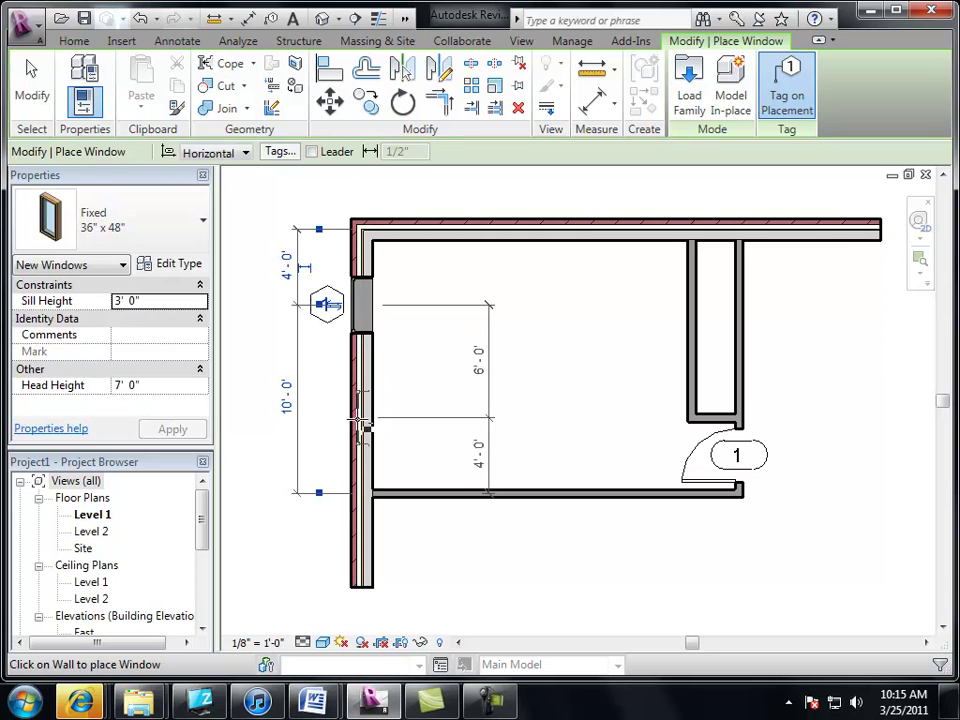
{"action": "left_click", "coordinate": [364, 410]}
{"action": "key", "text": "Escape"}
{"action": "key", "text": "Escape"}
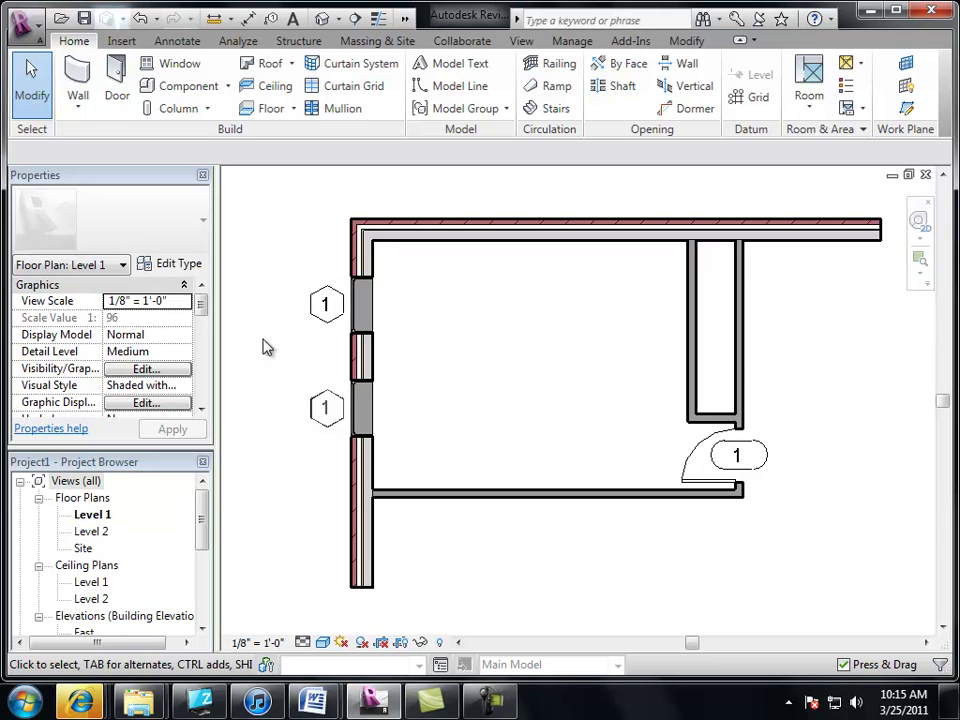
Delete the tags of both windows in the left wall.
{"action": "left_click", "coordinate": [326, 308]}
{"action": "key", "text": "Delete"}
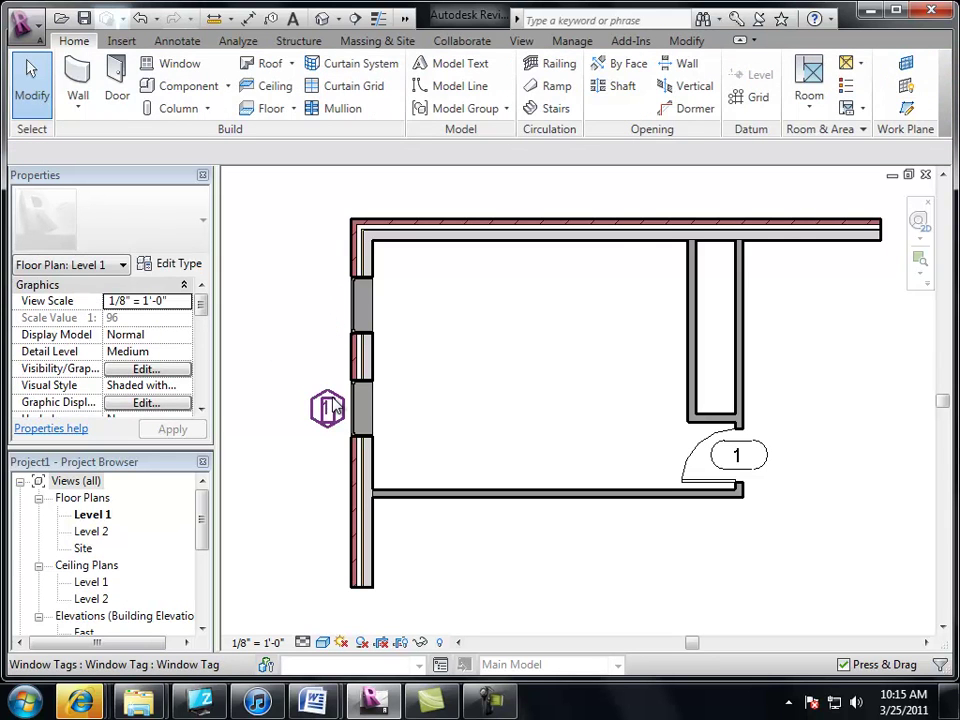
{"action": "left_click", "coordinate": [326, 410]}
{"action": "key", "text": "Delete"}
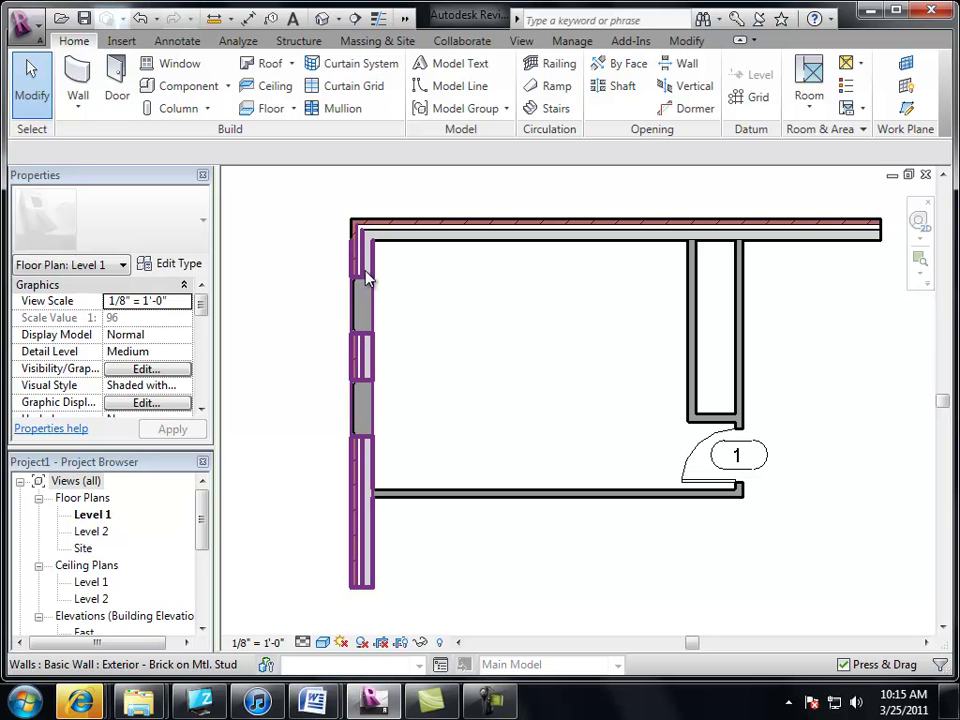
Nudge the lower window in the left wall down in small increments and back up again.
{"action": "scroll", "coordinate": [366, 295], "scroll_direction": "up", "scroll_amount": 2}
{"action": "middle_click_drag", "start_coordinate": [424, 309], "coordinate": [533, 289]}
{"action": "left_click", "coordinate": [453, 300]}
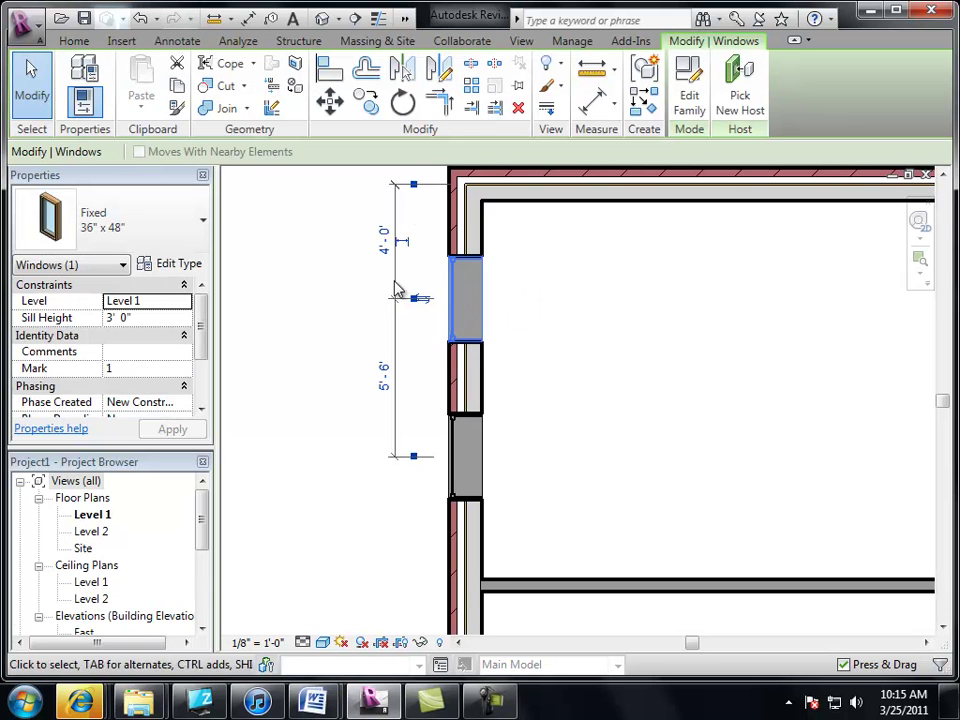
{"action": "left_click", "coordinate": [455, 452]}
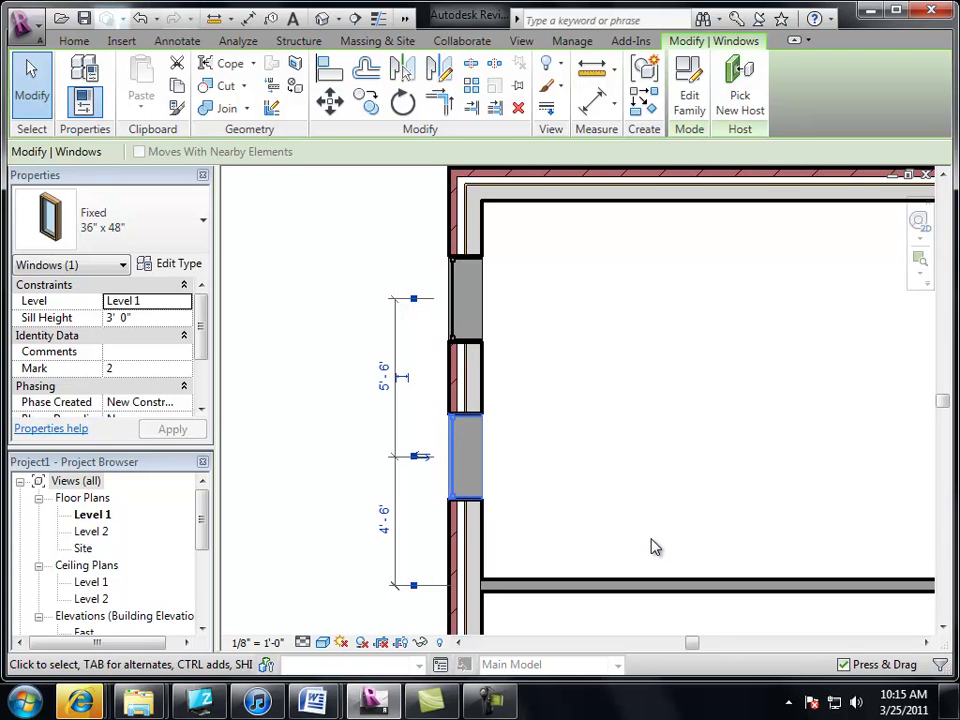
{"action": "middle_click_drag", "start_coordinate": [651, 547], "coordinate": [574, 553]}
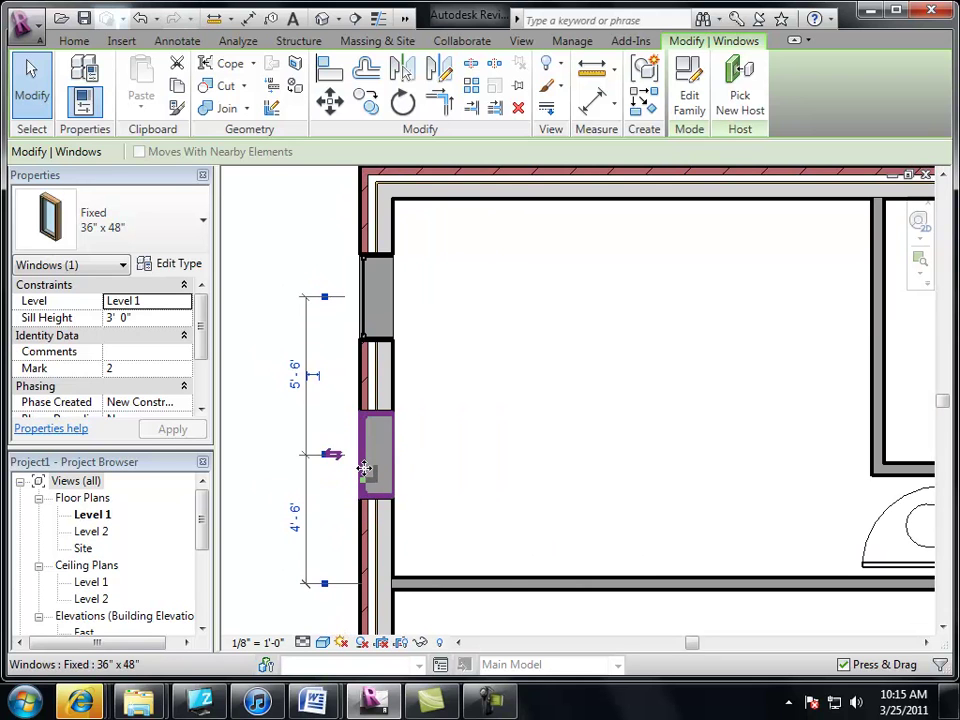
{"action": "left_click", "coordinate": [456, 457]}
{"action": "left_click", "coordinate": [367, 448]}
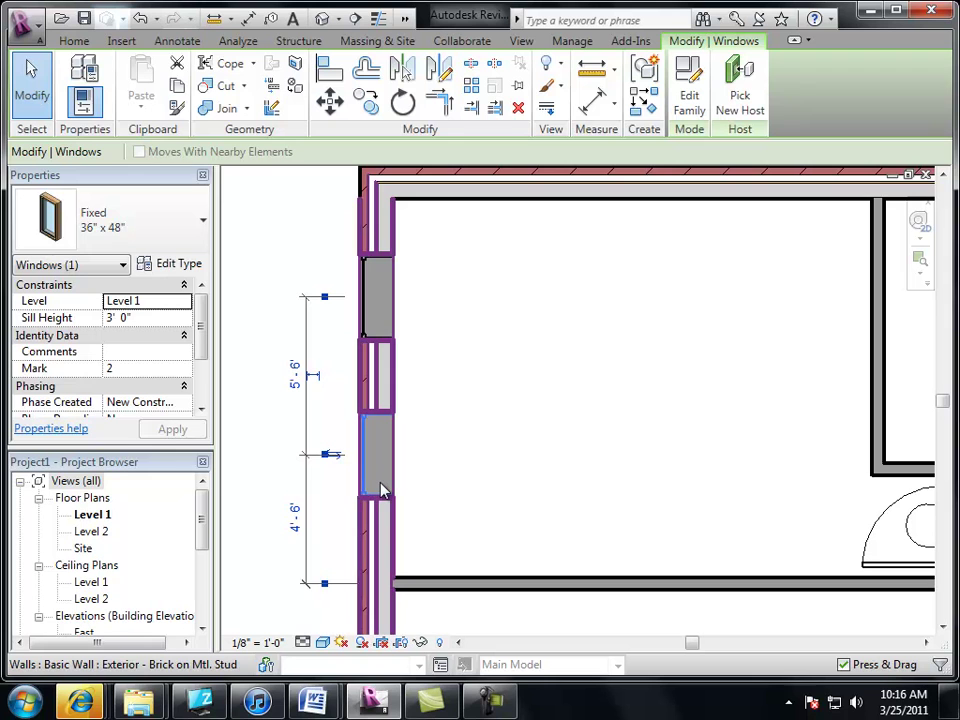
{"action": "key", "text": "Down"}
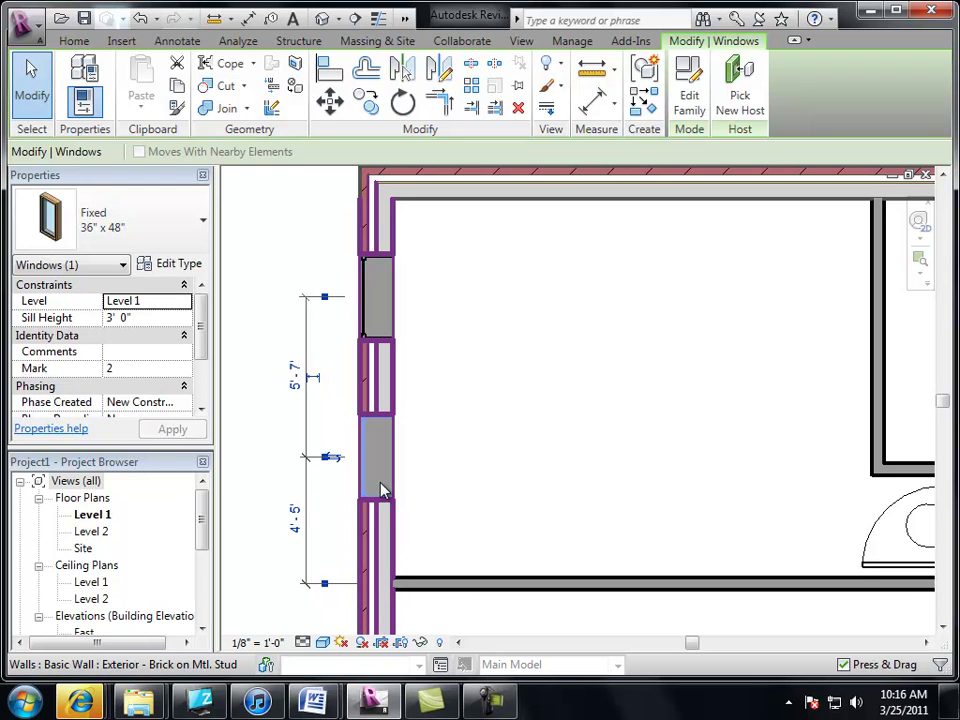
{"action": "key", "text": "Down"}
{"action": "key", "text": "Down"}
{"action": "key", "text": "Down"}
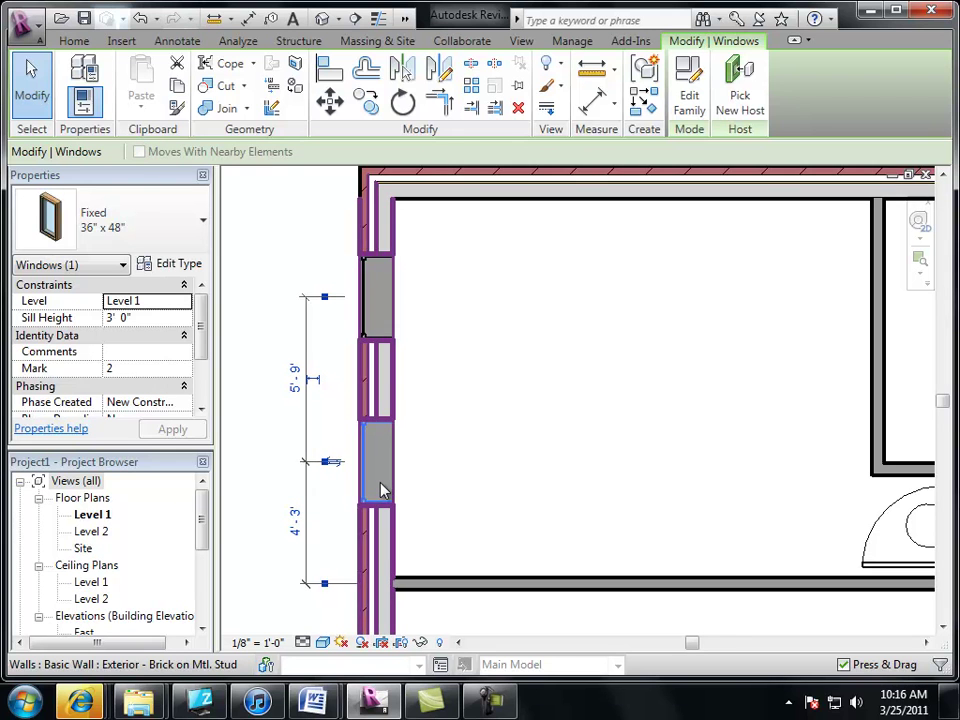
{"action": "key", "text": "Down"}
{"action": "key", "text": "Up"}
{"action": "key", "text": "Up"}
{"action": "key", "text": "Up"}
{"action": "key", "text": "Up"}
{"action": "key", "text": "Up"}
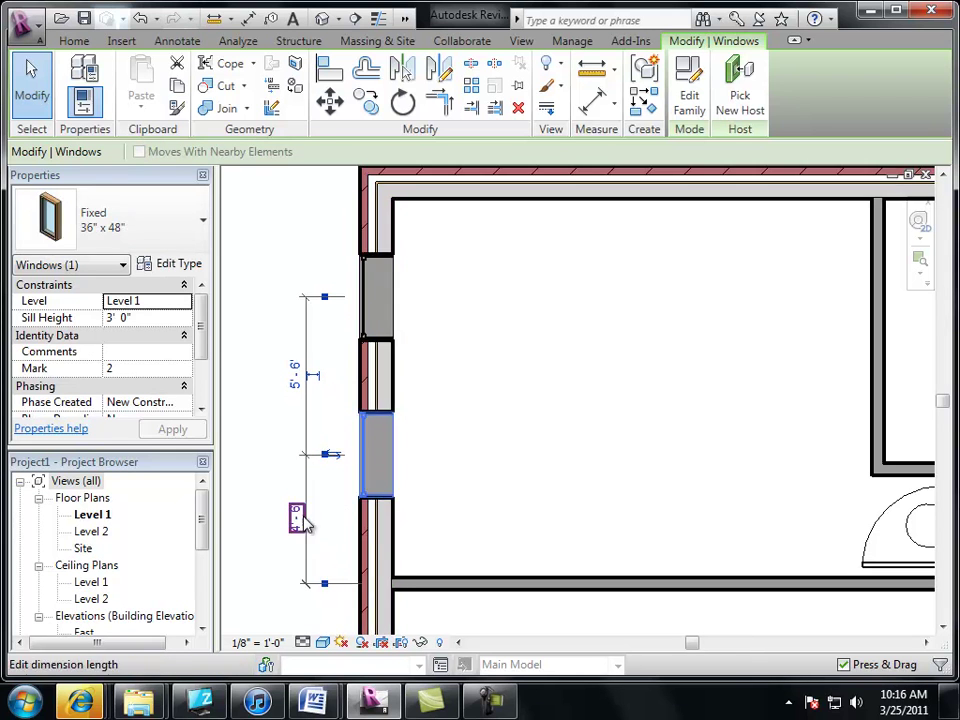
Set the lower window's distance from the room's bottom wall to 4'.
{"action": "left_click", "coordinate": [296, 517]}
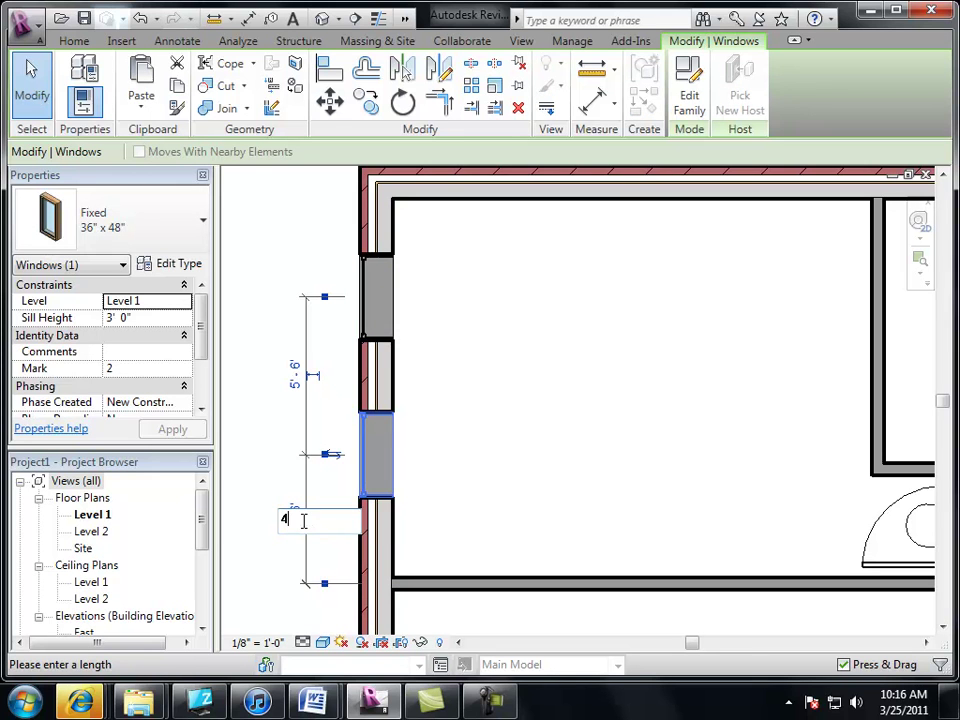
{"action": "key", "text": "Return"}
{"action": "left_click", "coordinate": [227, 430]}
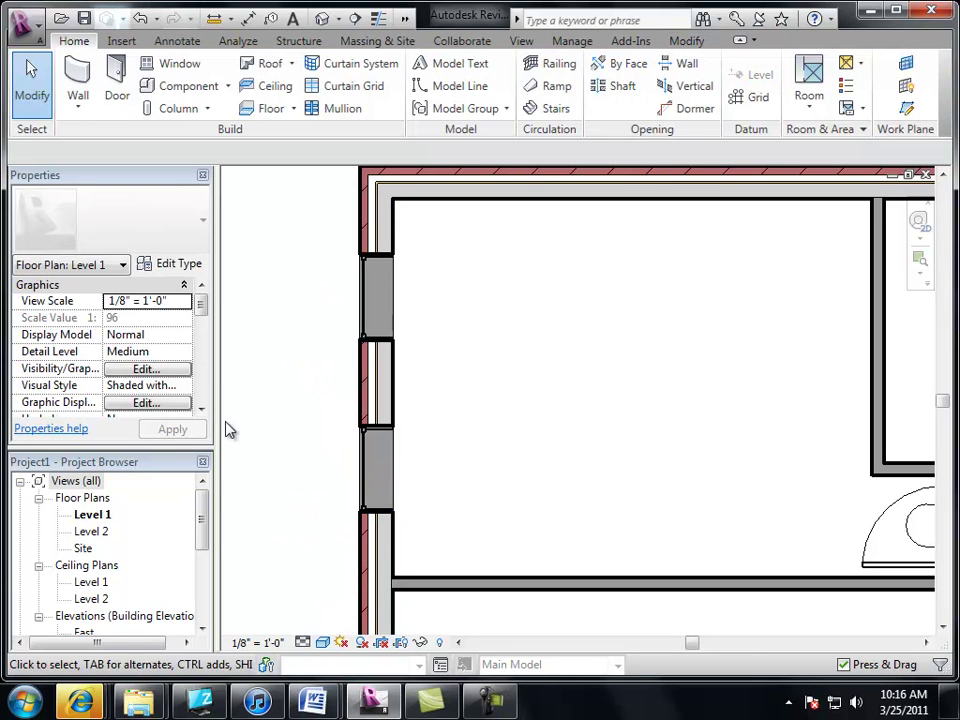
Delete the tag of the door in the right wall.
{"action": "middle_click_drag", "start_coordinate": [853, 538], "coordinate": [553, 450]}
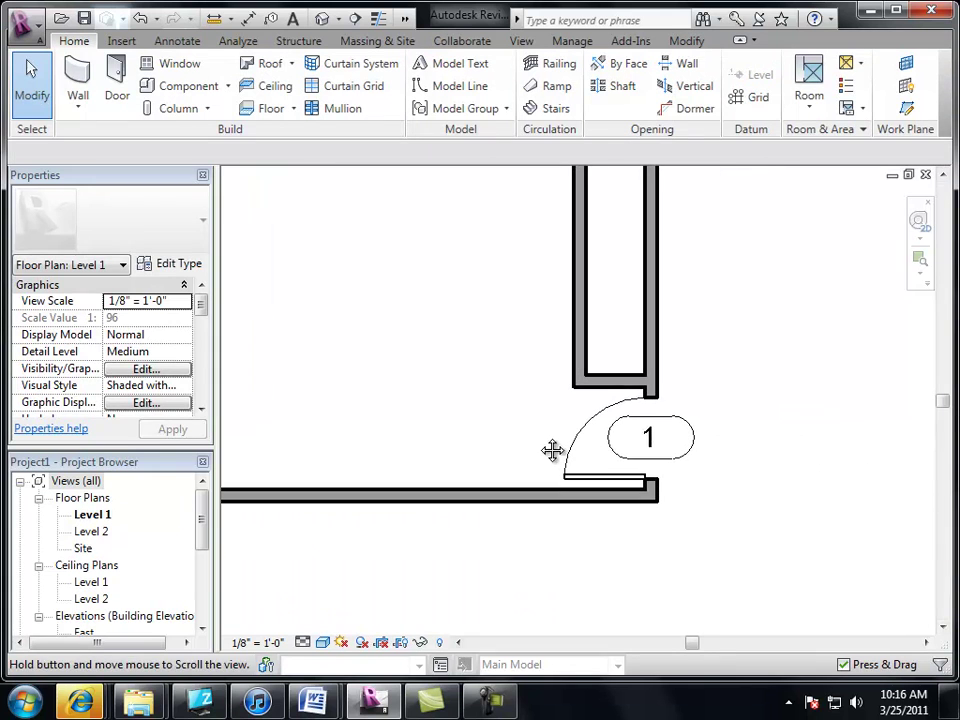
{"action": "left_click", "coordinate": [690, 450]}
{"action": "key", "text": "Delete"}
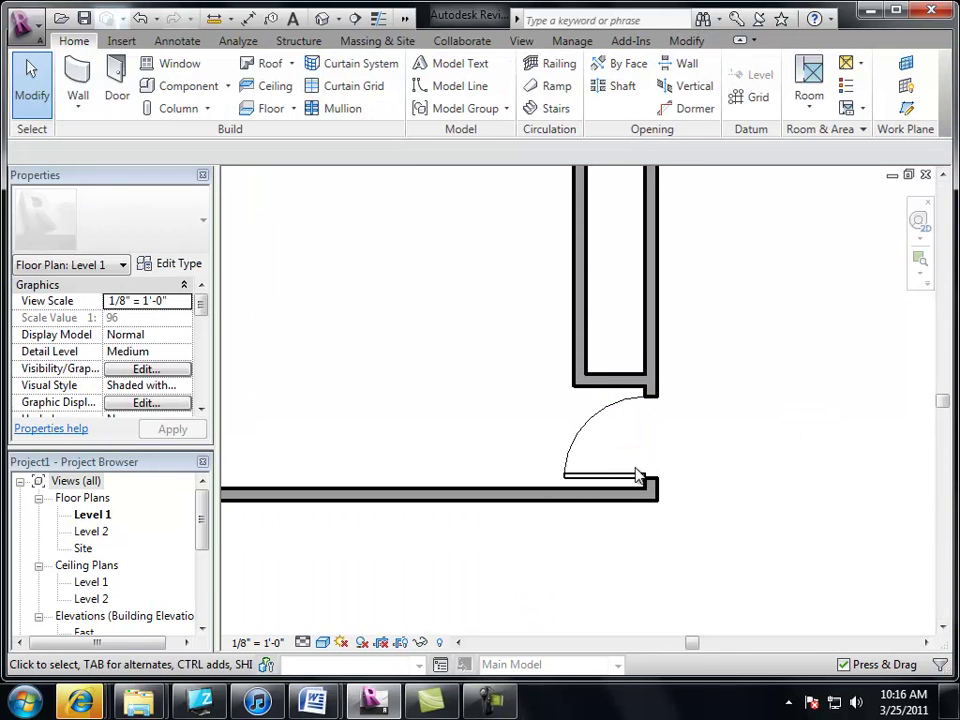
Nudge the door up and down along the right wall to fine-tune its position between the closet and the bottom wall.
{"action": "left_click", "coordinate": [632, 432]}
{"action": "scroll", "coordinate": [722, 437], "scroll_direction": "up", "scroll_amount": 5}
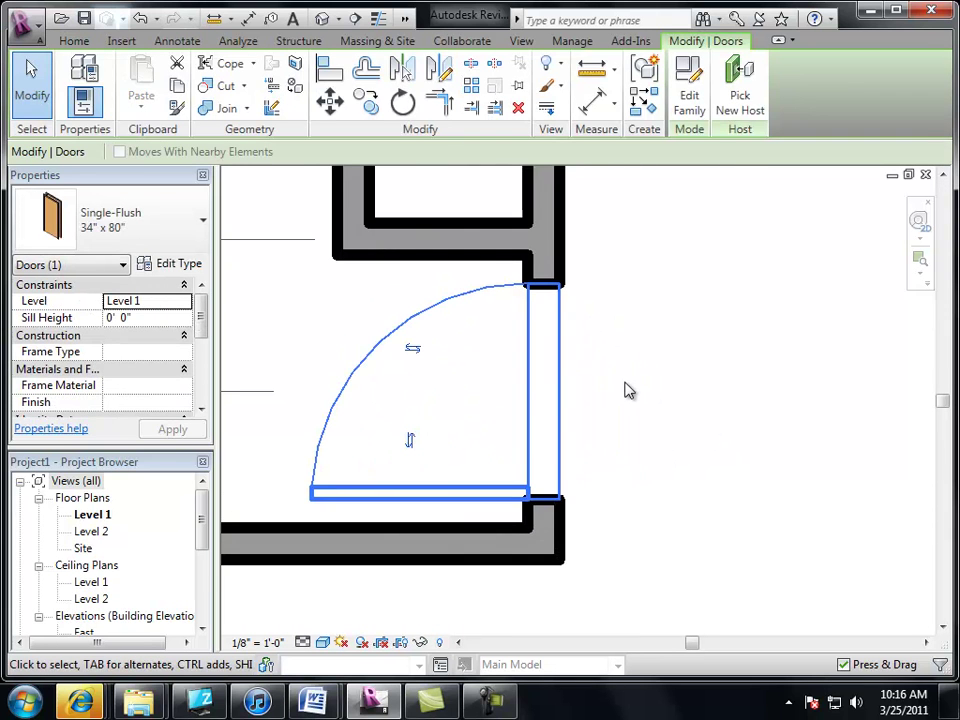
{"action": "middle_click_drag", "start_coordinate": [620, 388], "coordinate": [701, 416]}
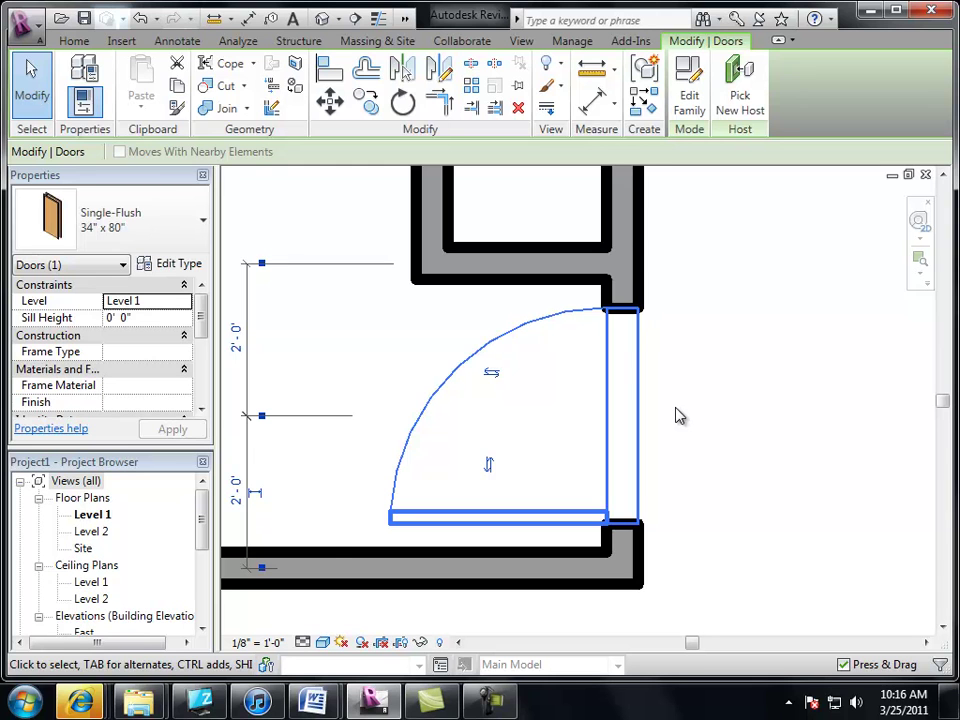
{"action": "key", "text": "Up"}
{"action": "key", "text": "Up"}
{"action": "key", "text": "Up"}
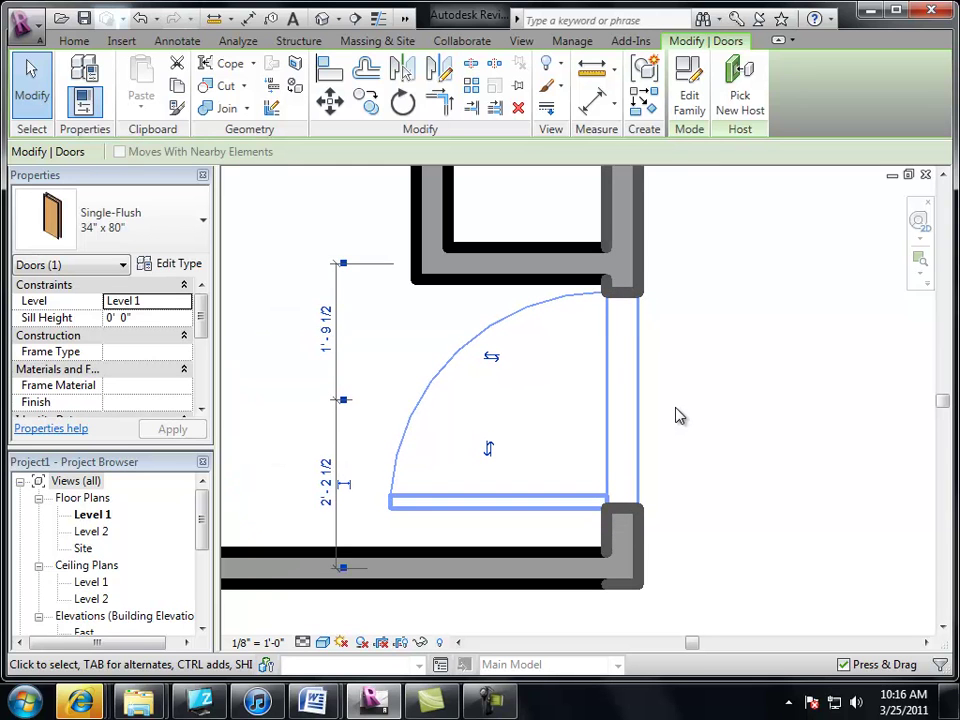
{"action": "key", "text": "Down"}
{"action": "key", "text": "Down"}
{"action": "key", "text": "Down"}
{"action": "key", "text": "Down"}
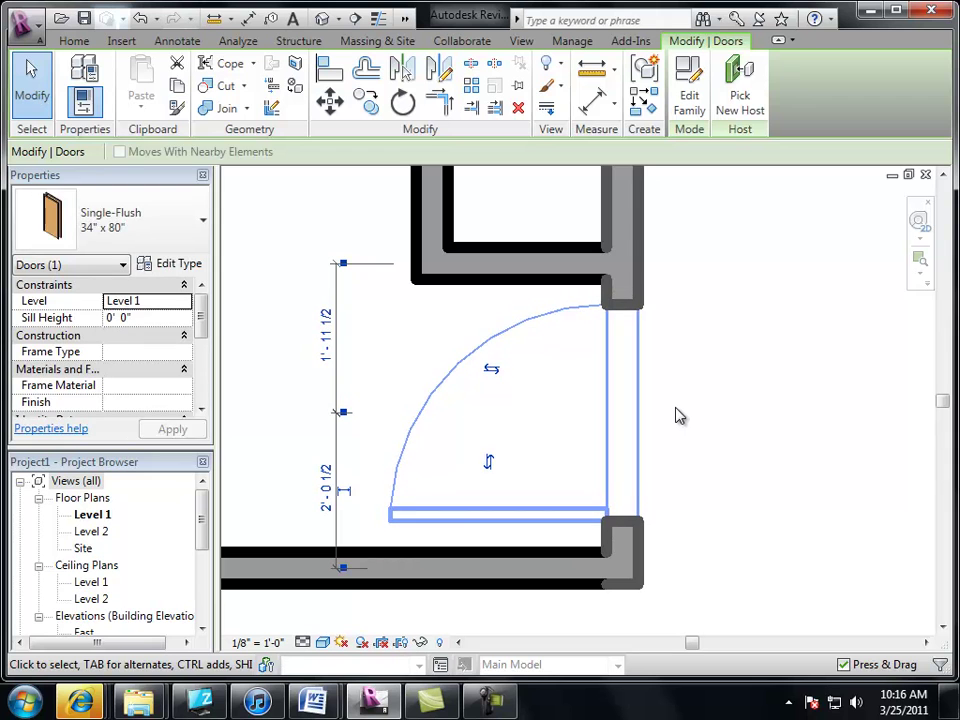
{"action": "key", "text": "Down"}
{"action": "key", "text": "Down"}
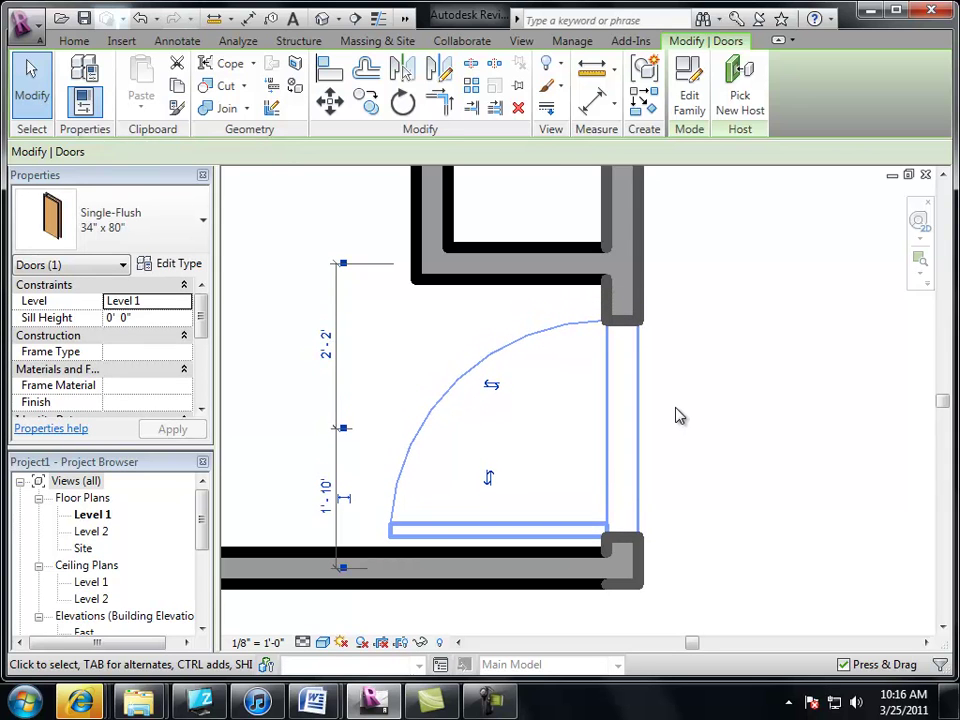
{"action": "key", "text": "Up"}
{"action": "key", "text": "Up"}
{"action": "key", "text": "Up"}
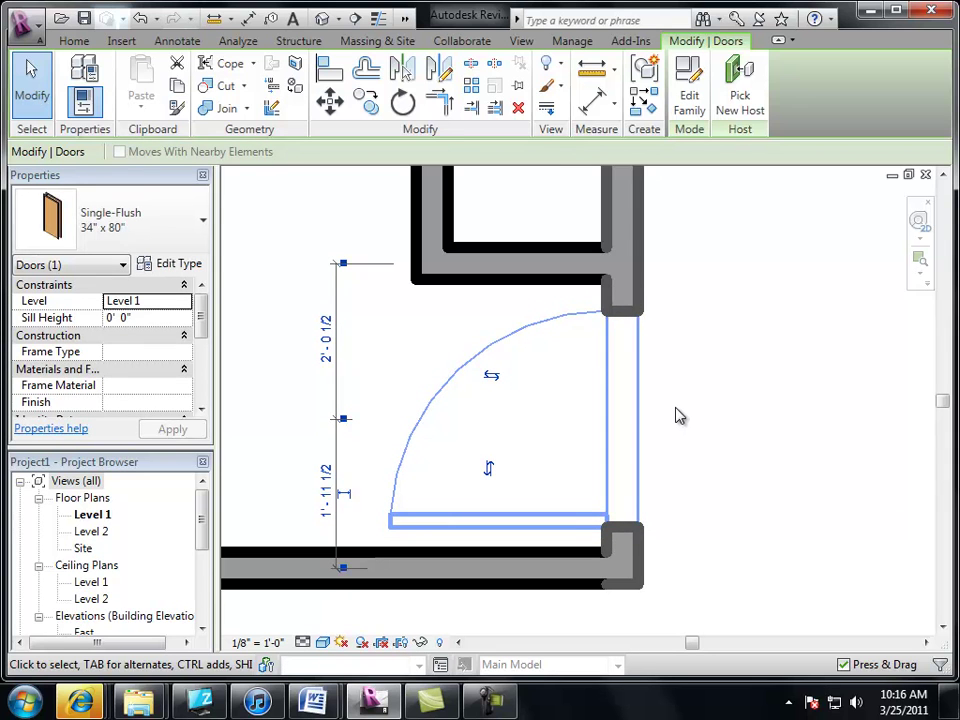
{"action": "key", "text": "Up"}
{"action": "key", "text": "Up"}
{"action": "middle_click_drag", "start_coordinate": [740, 419], "coordinate": [936, 519]}
{"action": "scroll", "coordinate": [936, 519], "scroll_direction": "down", "scroll_amount": 2}
{"action": "left_click", "coordinate": [521, 409]}
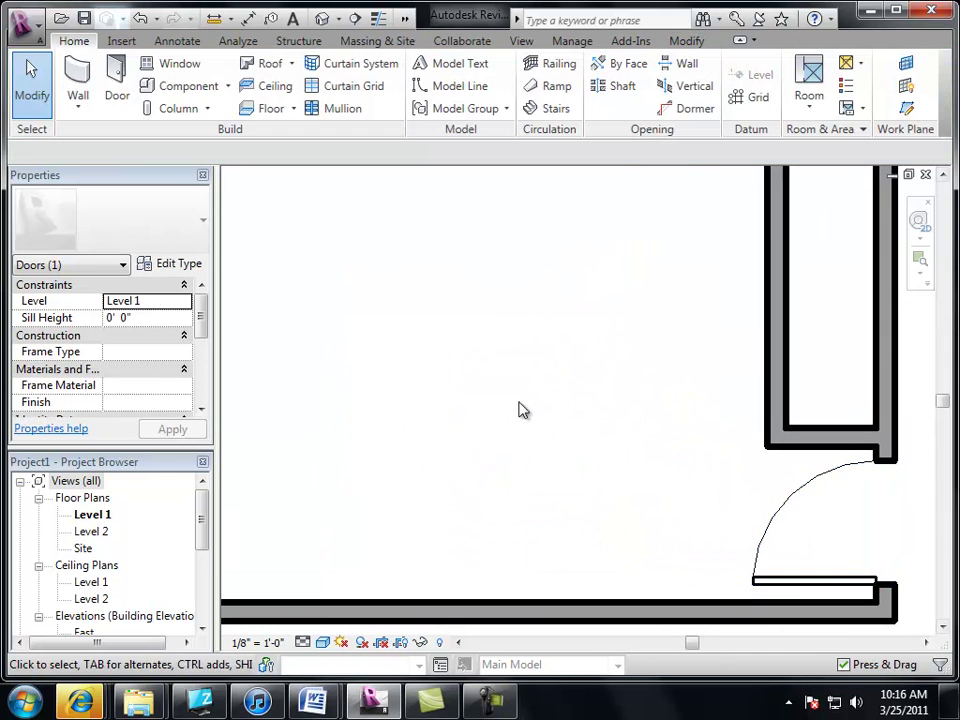
Try to load the Sliding-2 panel family from the Doors library folder as a component.
{"action": "middle_click_drag", "start_coordinate": [521, 409], "coordinate": [671, 433]}
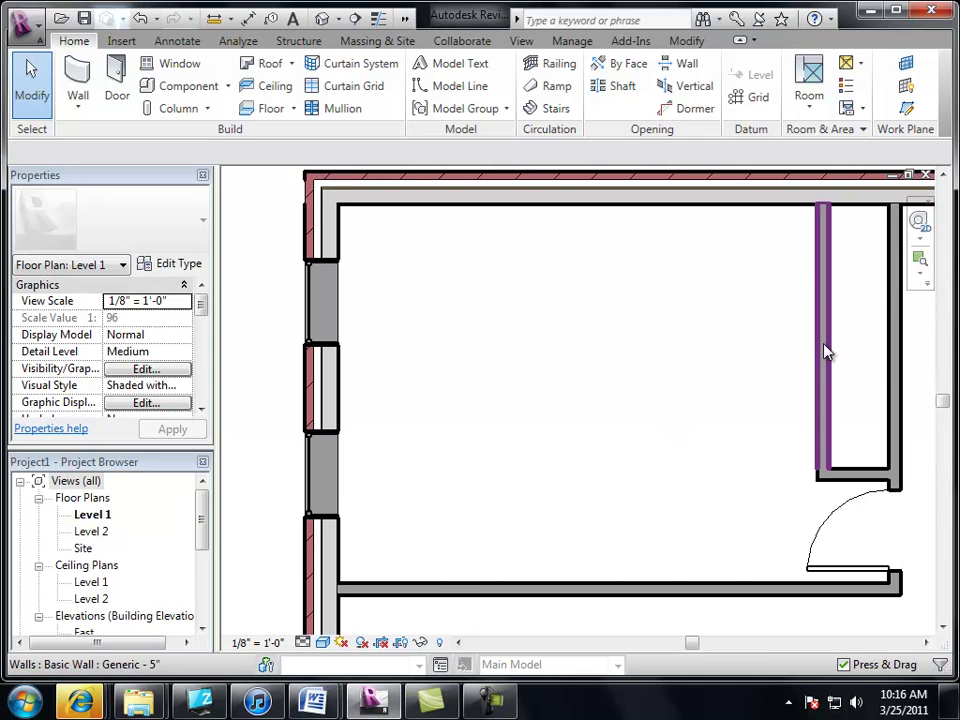
{"action": "left_click", "coordinate": [183, 87]}
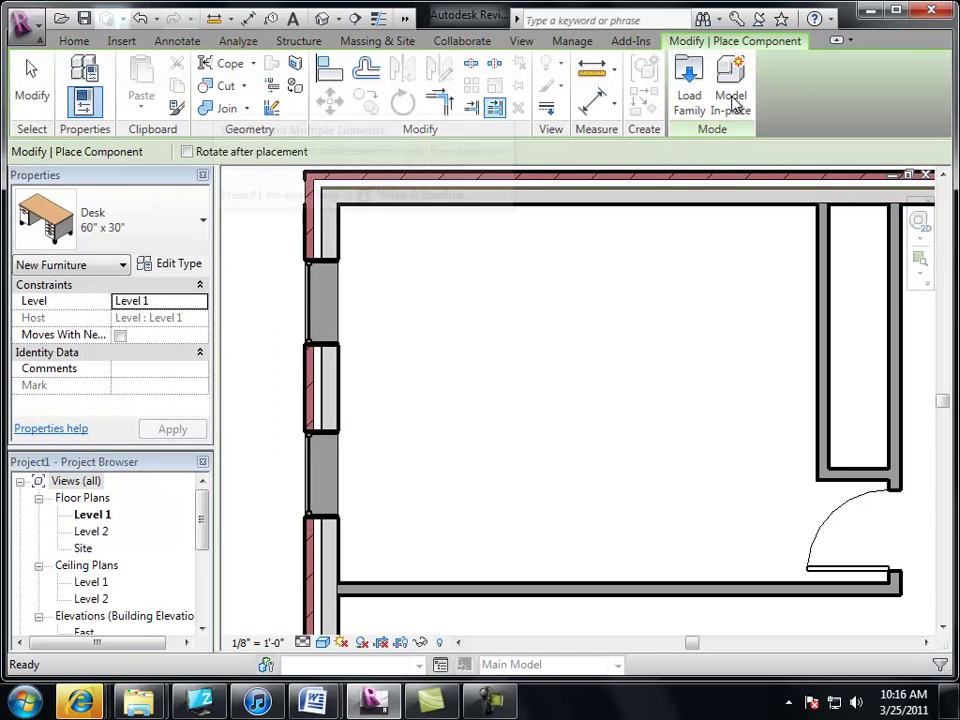
{"action": "left_click", "coordinate": [689, 88]}
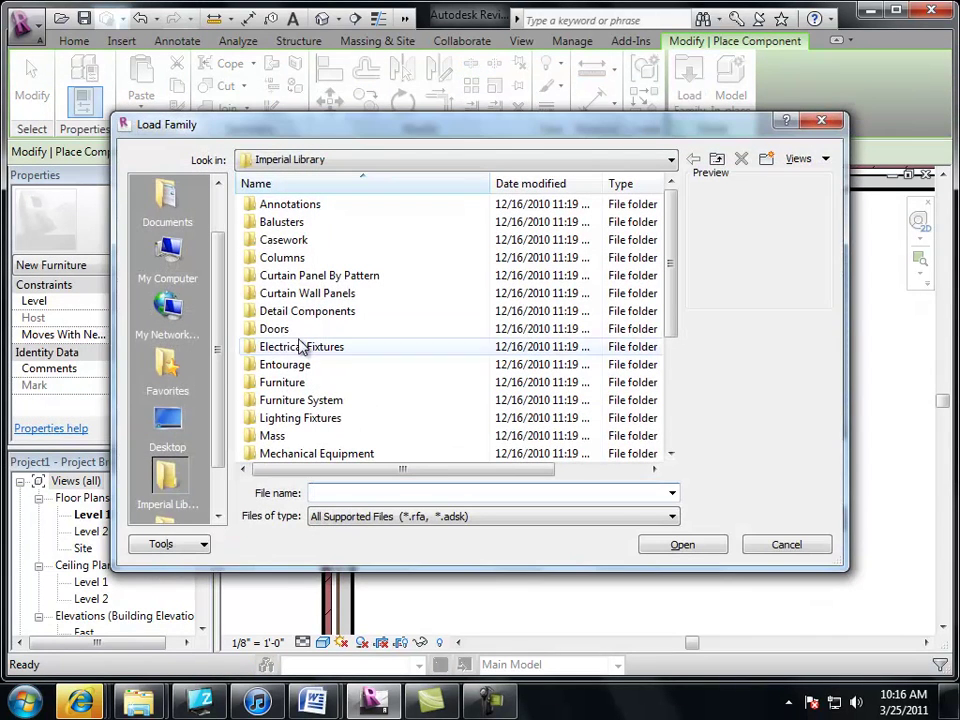
{"action": "left_click", "coordinate": [275, 330]}
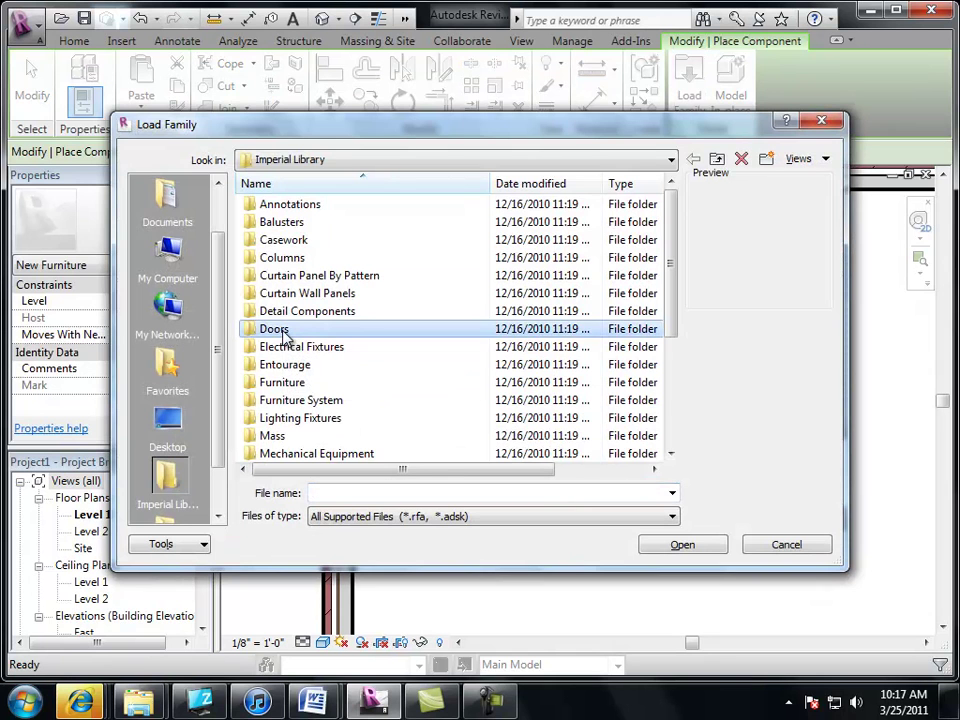
{"action": "double_click", "coordinate": [285, 337]}
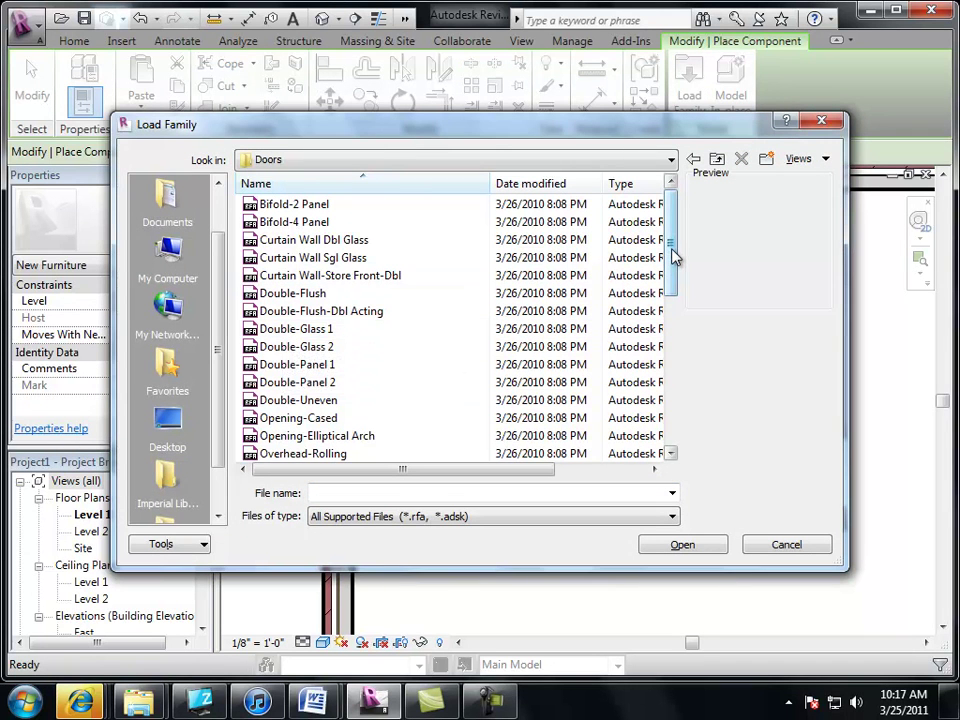
{"action": "left_click_drag", "start_coordinate": [672, 256], "coordinate": [692, 414]}
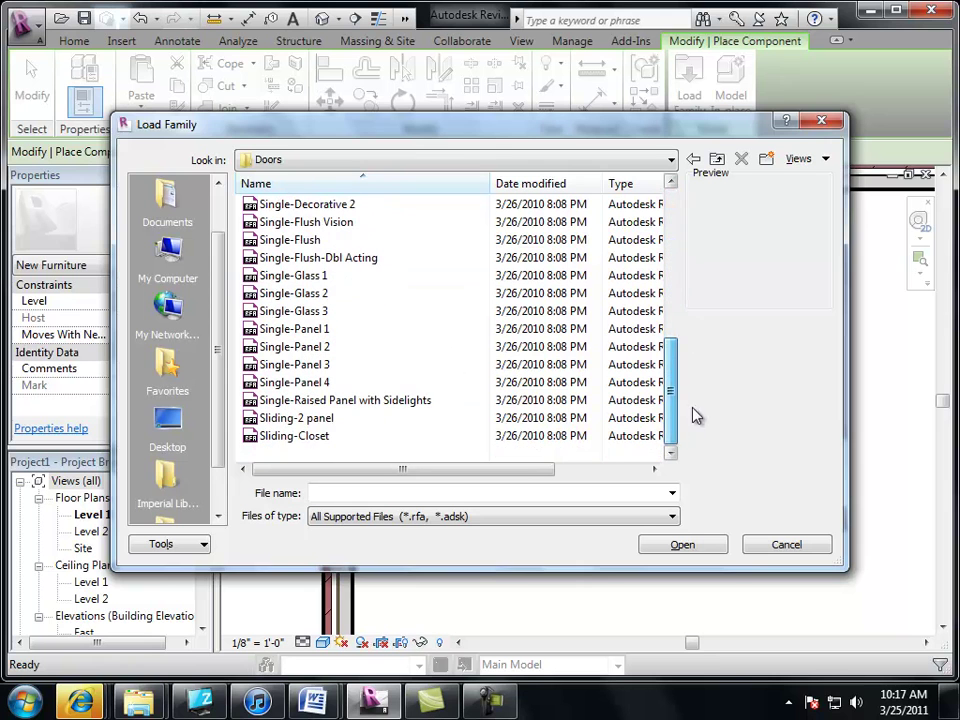
{"action": "left_click", "coordinate": [298, 421]}
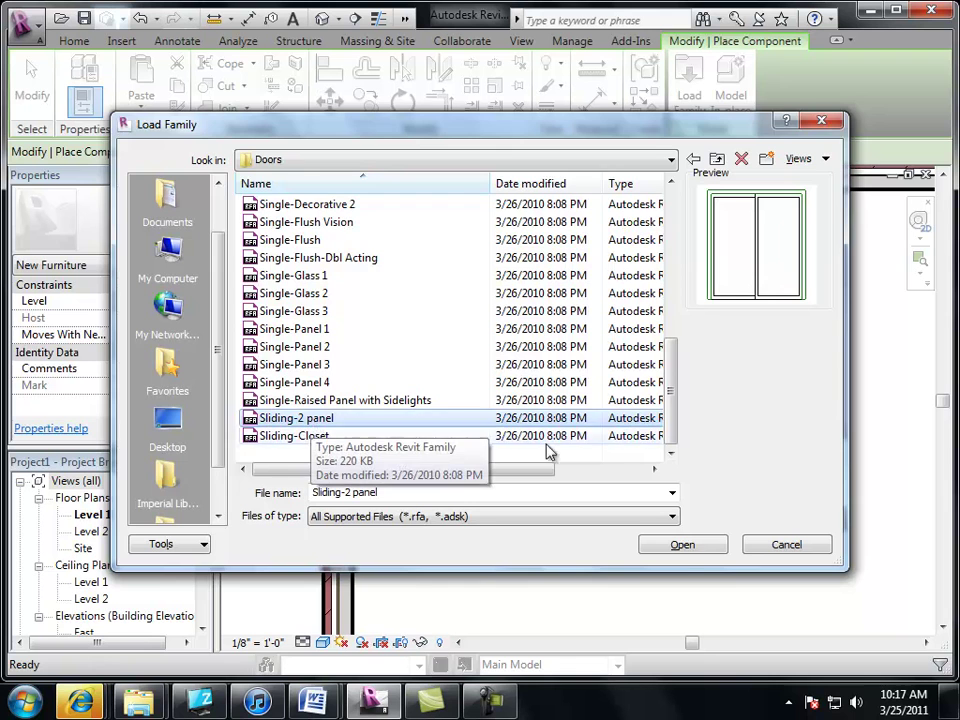
{"action": "left_click", "coordinate": [680, 546]}
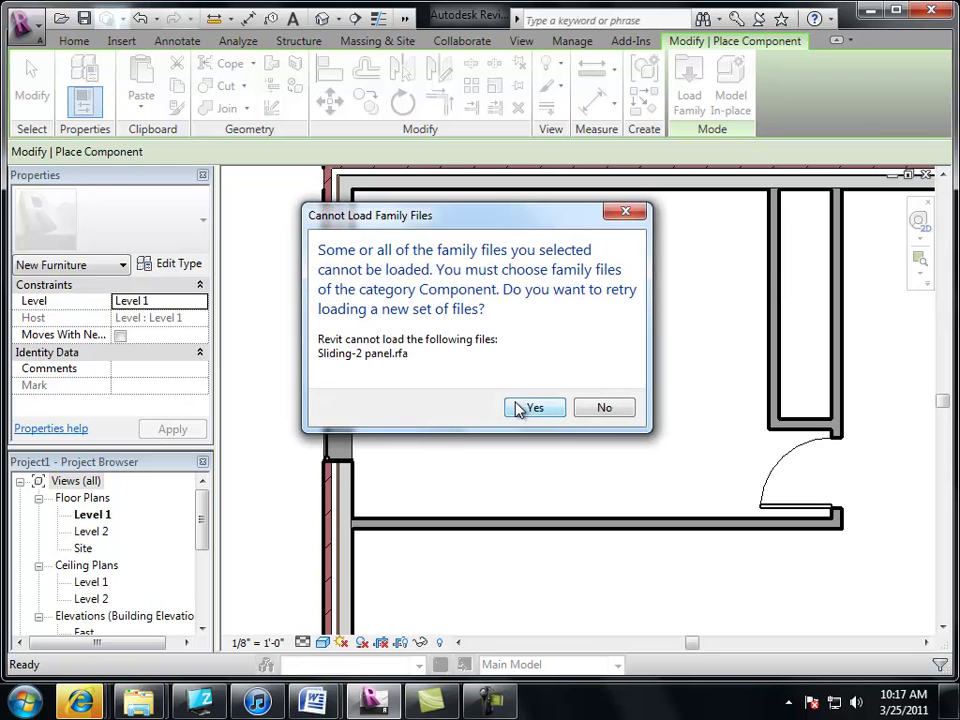
{"action": "left_click", "coordinate": [548, 414]}
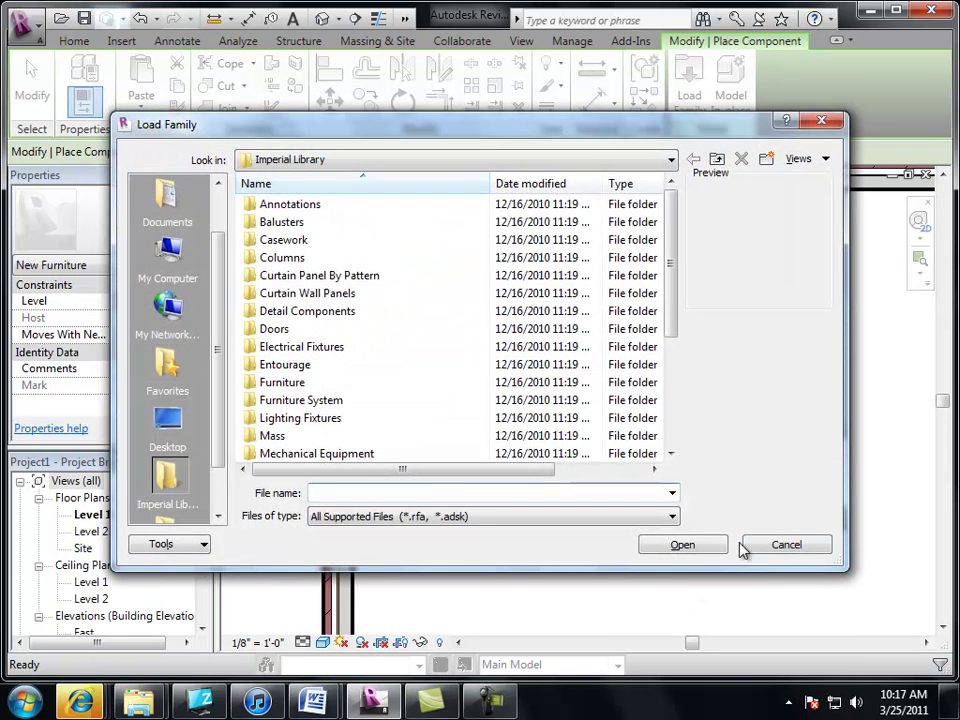
{"action": "left_click", "coordinate": [758, 543]}
{"action": "key", "text": "Escape"}
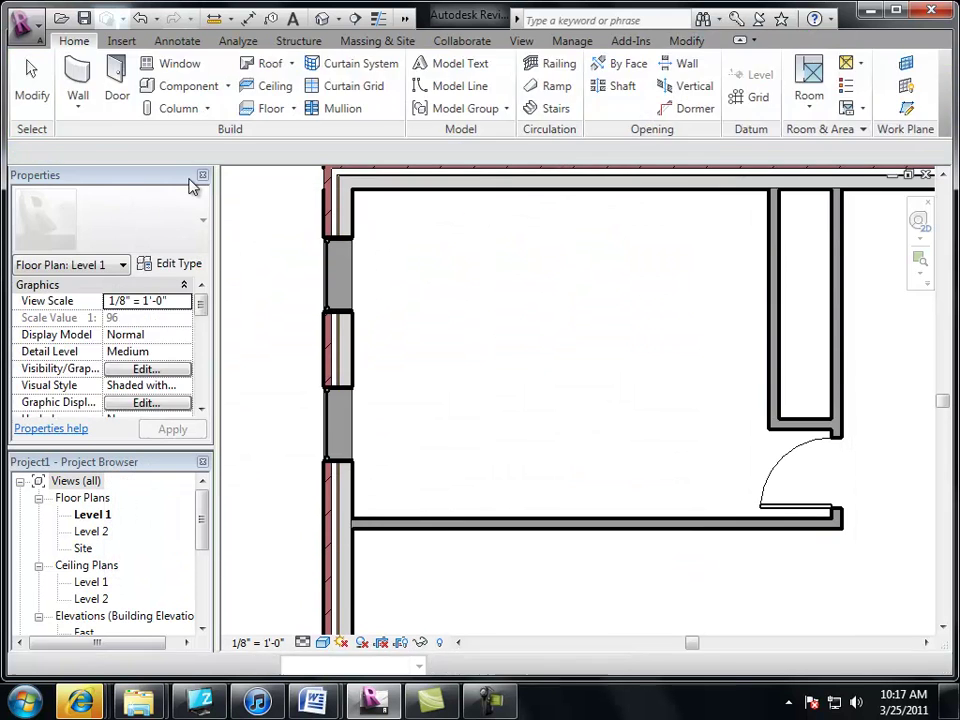
Load the Sliding-2 panel family from the Imperial Library's Doors folder for door placement.
{"action": "left_click", "coordinate": [115, 82]}
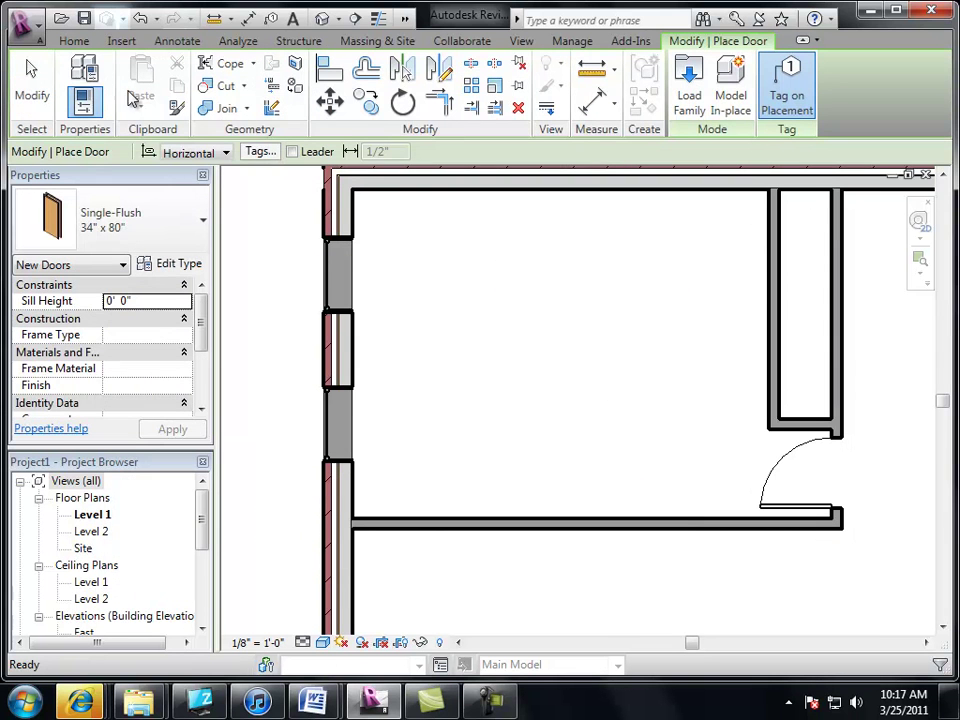
{"action": "left_click", "coordinate": [689, 82]}
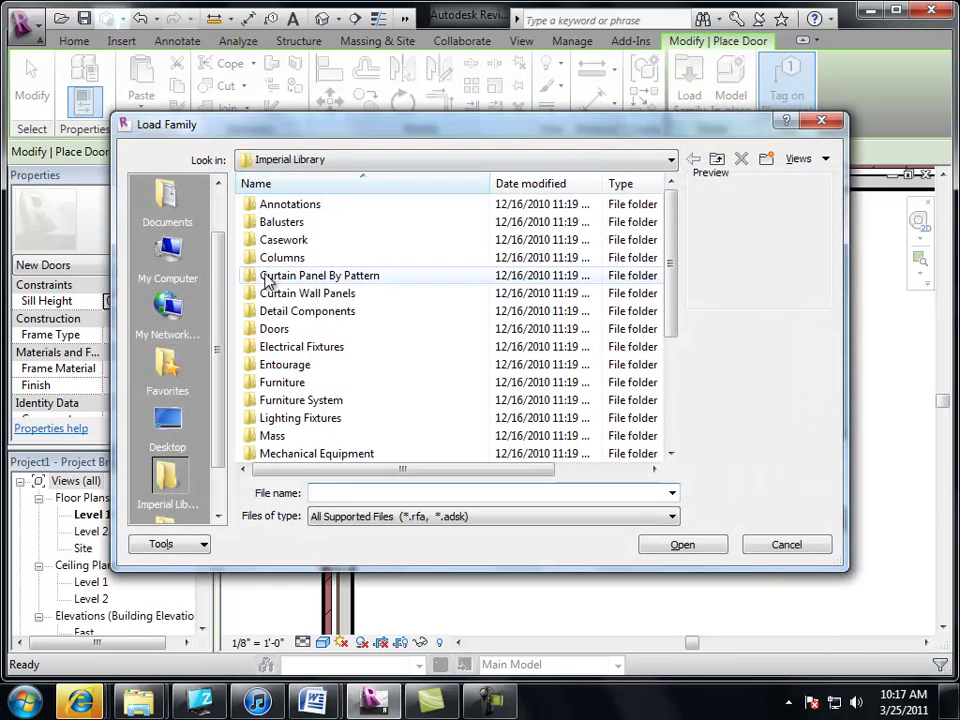
{"action": "double_click", "coordinate": [271, 331]}
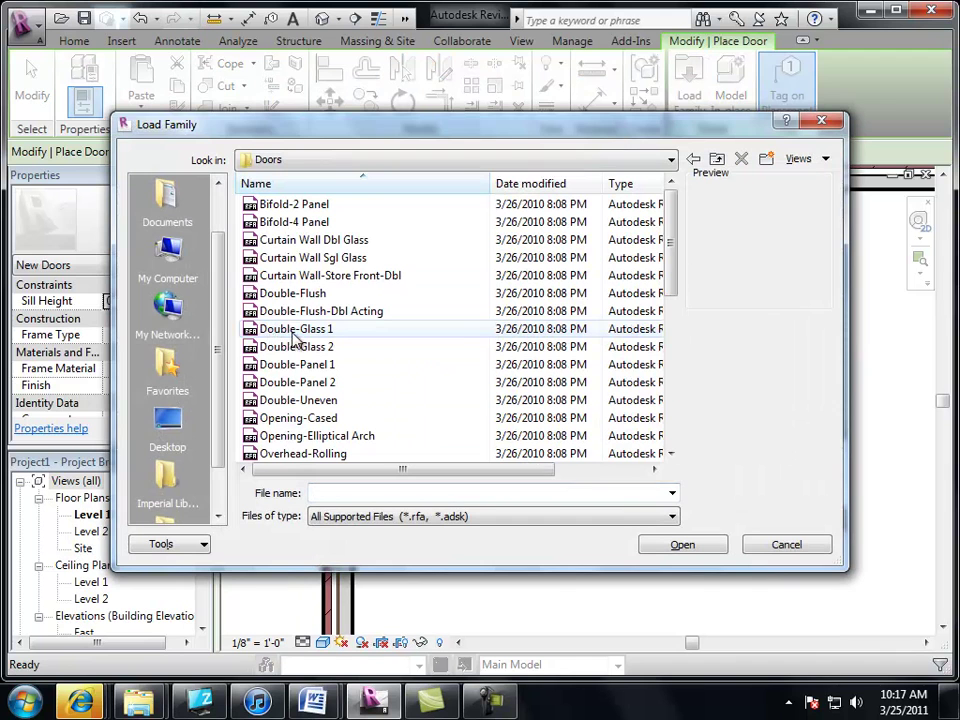
{"action": "left_click", "coordinate": [312, 348]}
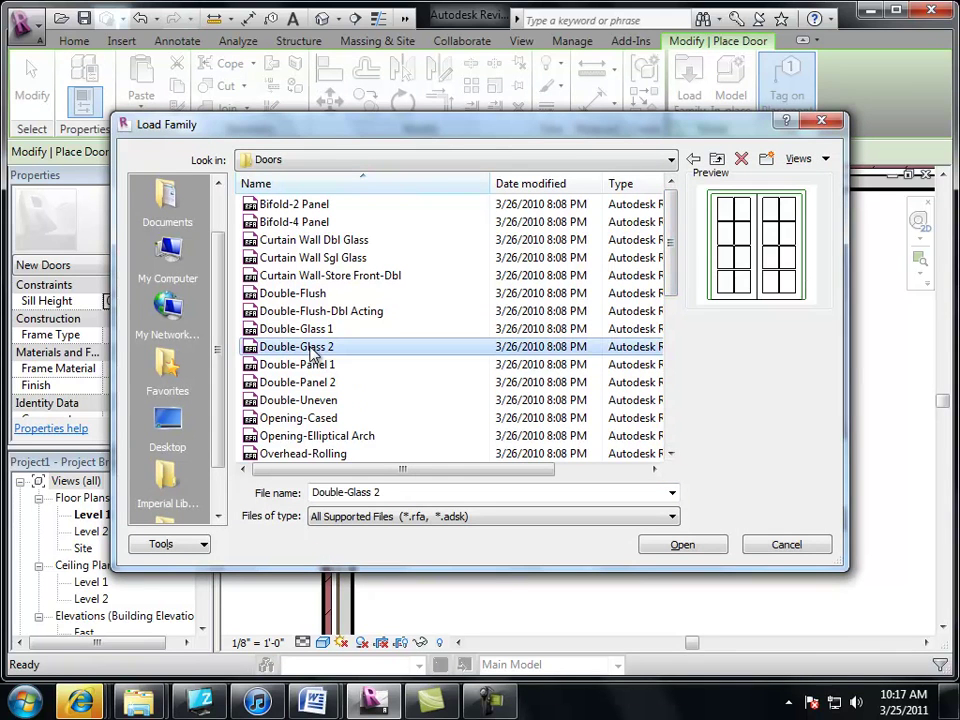
{"action": "left_click", "coordinate": [313, 332]}
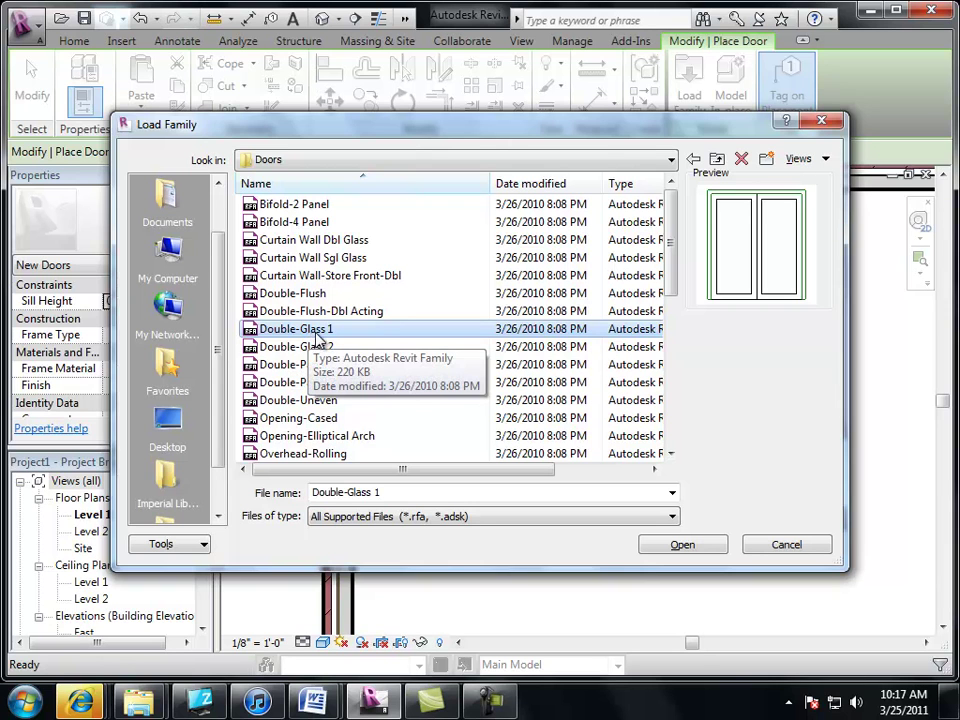
{"action": "left_click_drag", "start_coordinate": [675, 272], "coordinate": [680, 398]}
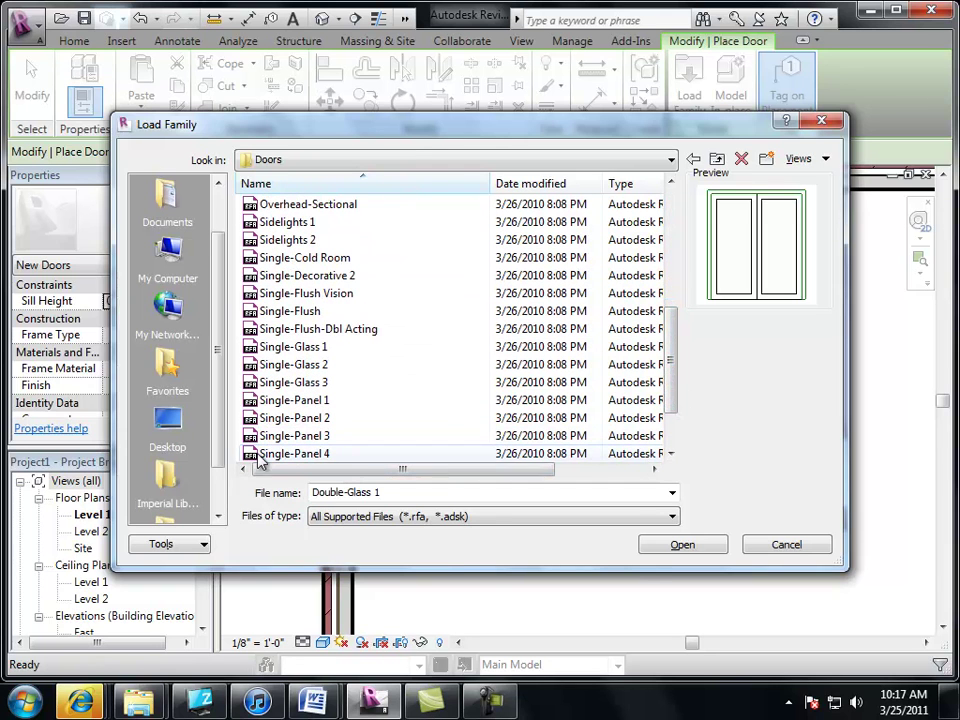
{"action": "left_click", "coordinate": [668, 453]}
{"action": "left_click", "coordinate": [668, 453]}
{"action": "left_click", "coordinate": [668, 453]}
{"action": "left_click", "coordinate": [668, 453]}
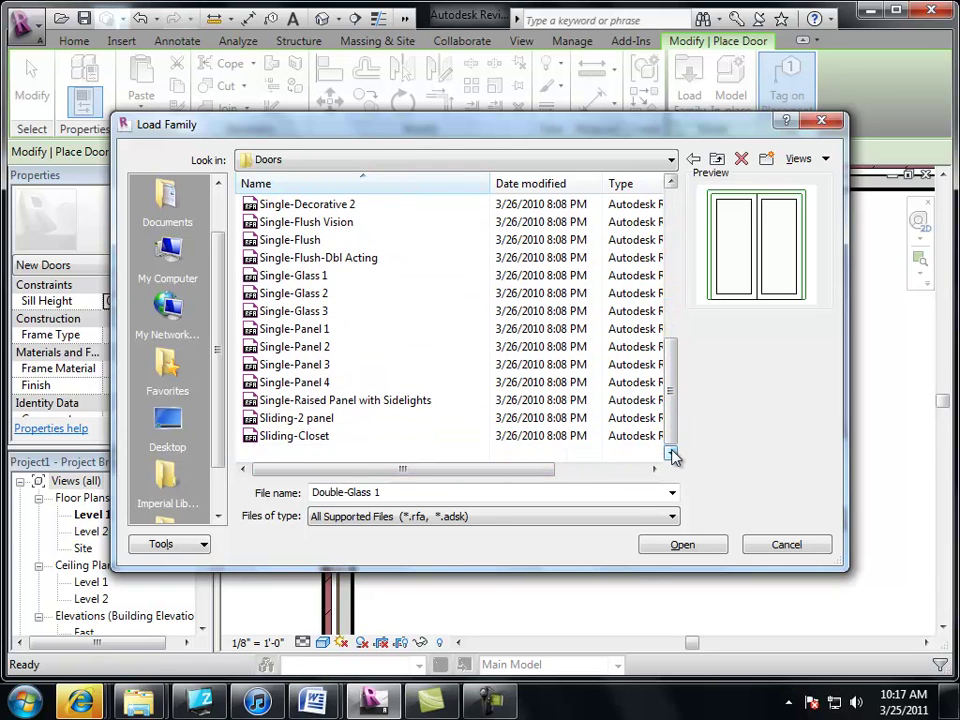
{"action": "left_click", "coordinate": [289, 420]}
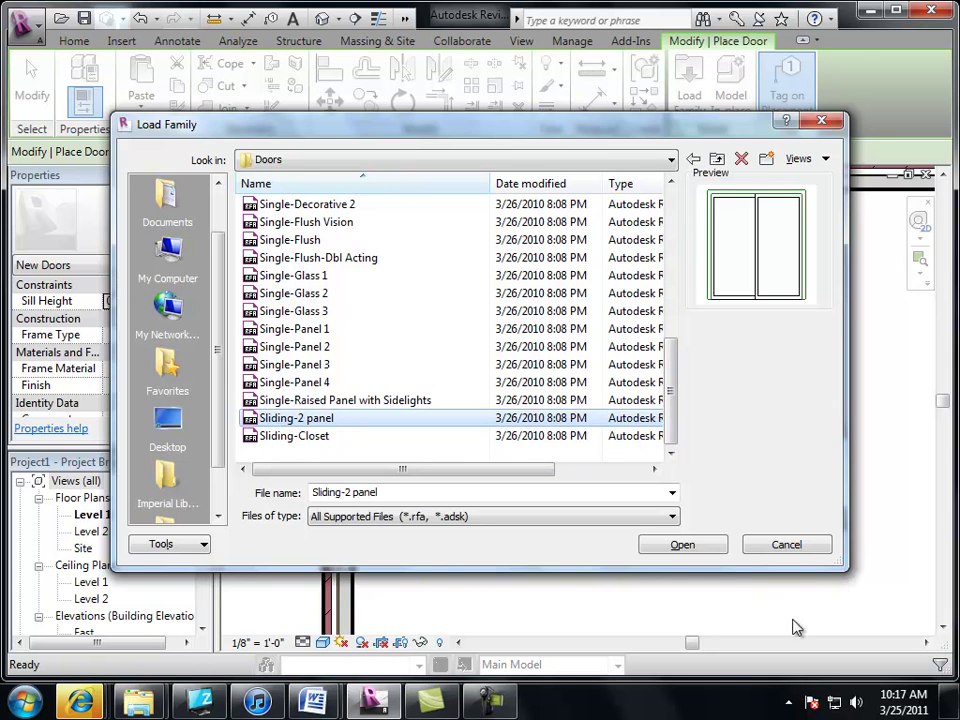
{"action": "left_click", "coordinate": [679, 548]}
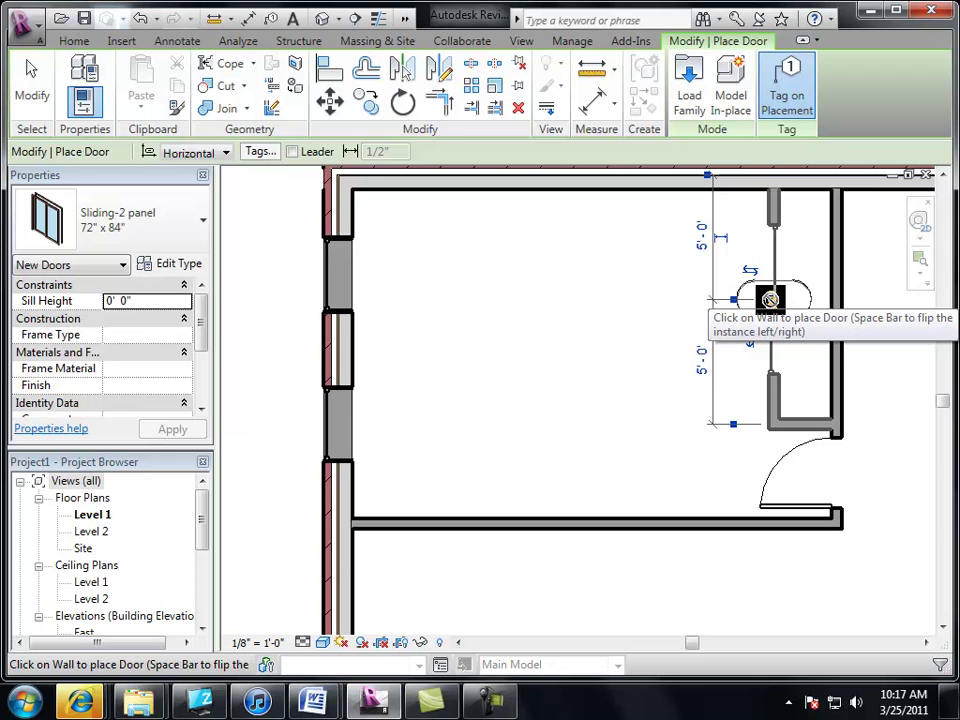
Place the 72" x 84" Sliding-2 panel door in the closet's left wall, 5'-0" from each end, and delete its tag.
{"action": "left_click", "coordinate": [770, 300]}
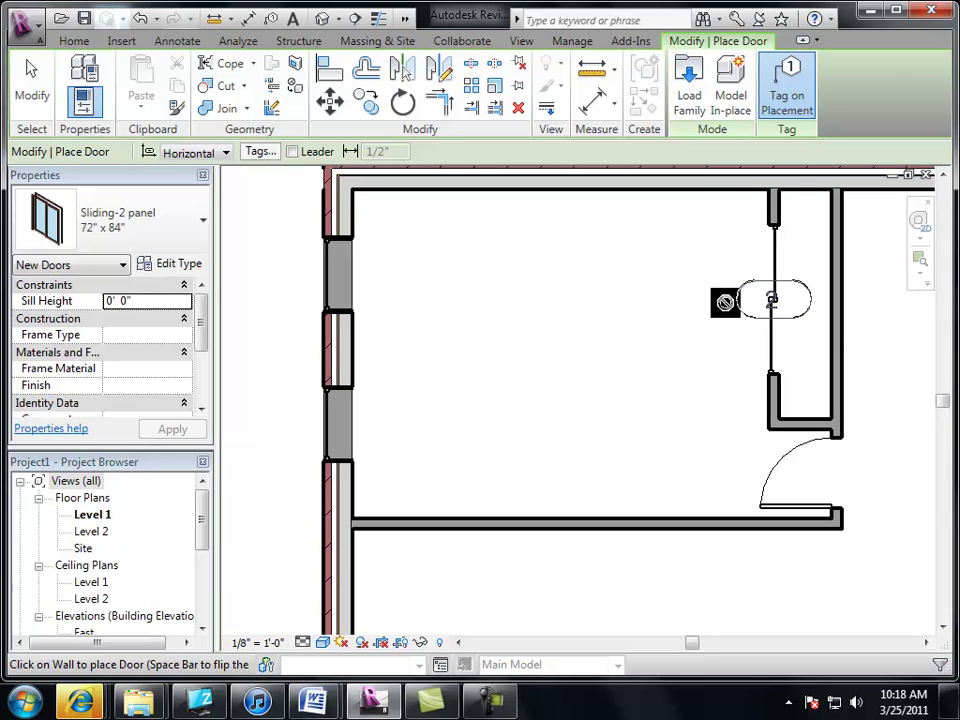
{"action": "key", "text": "Escape"}
{"action": "key", "text": "Escape"}
{"action": "left_click", "coordinate": [746, 314]}
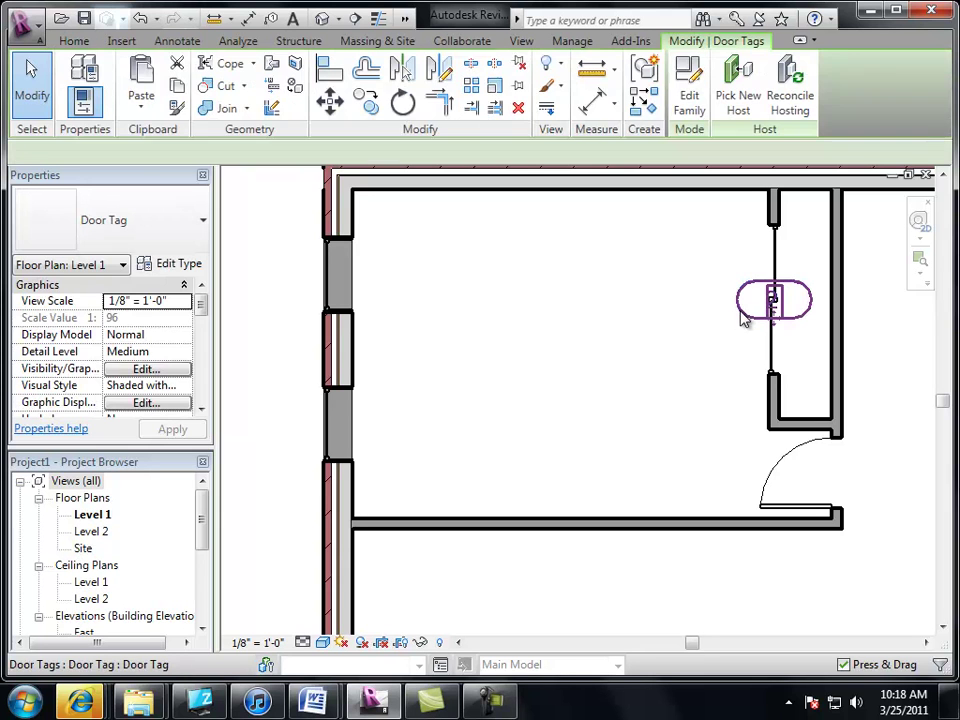
{"action": "key", "text": "Delete"}
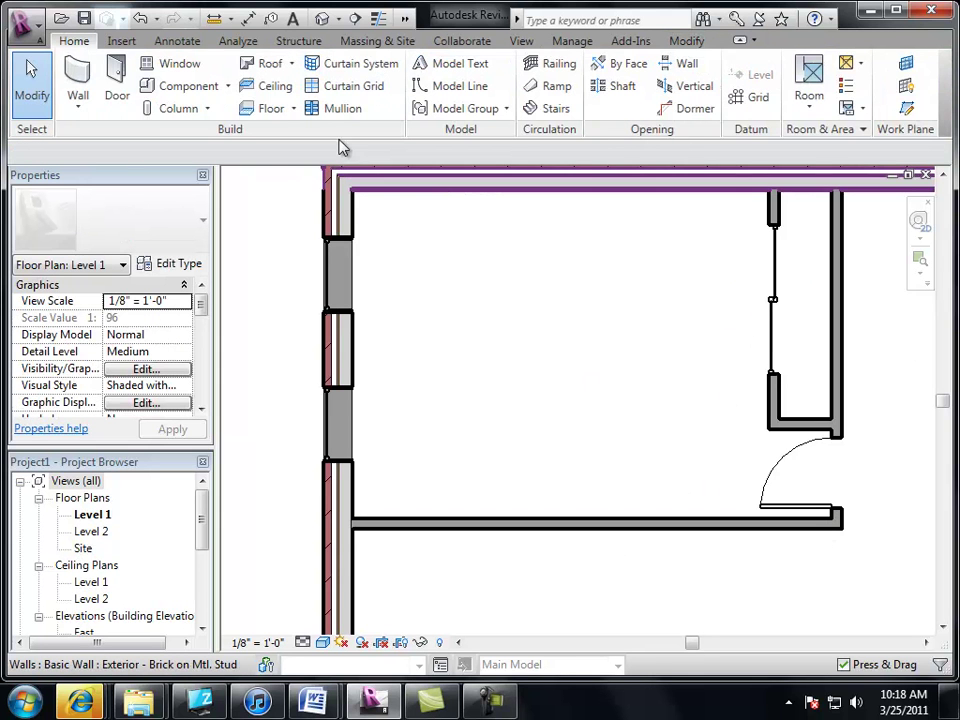
Create a perspective camera view from beside the windowed left wall towards the closet's sliding door, and display it shaded.
{"action": "left_click", "coordinate": [521, 42]}
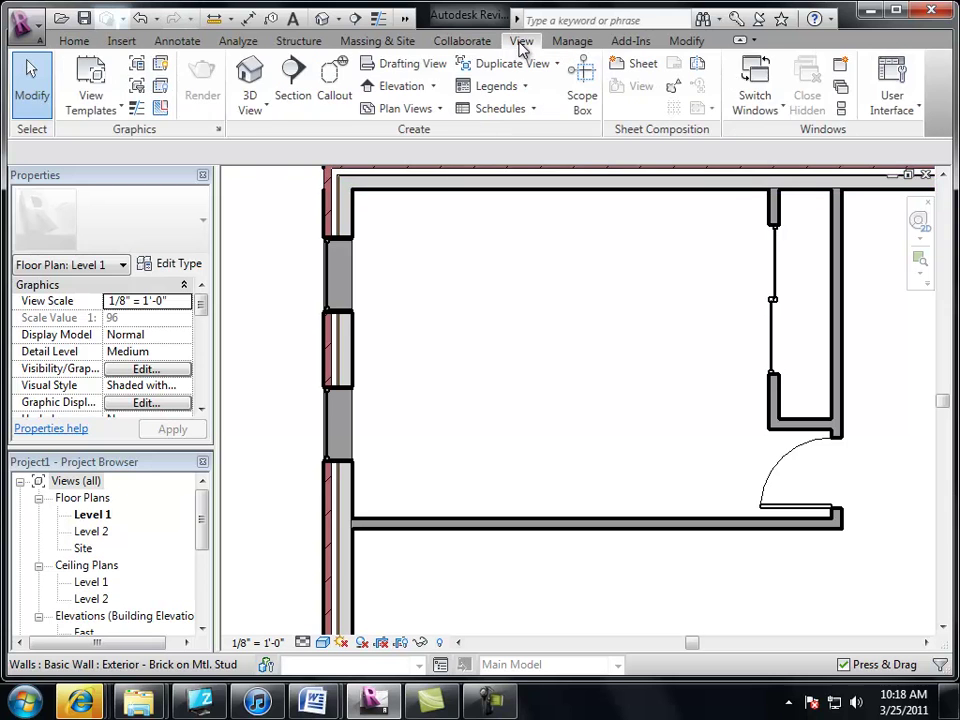
{"action": "left_click", "coordinate": [260, 110]}
{"action": "left_click", "coordinate": [200, 176]}
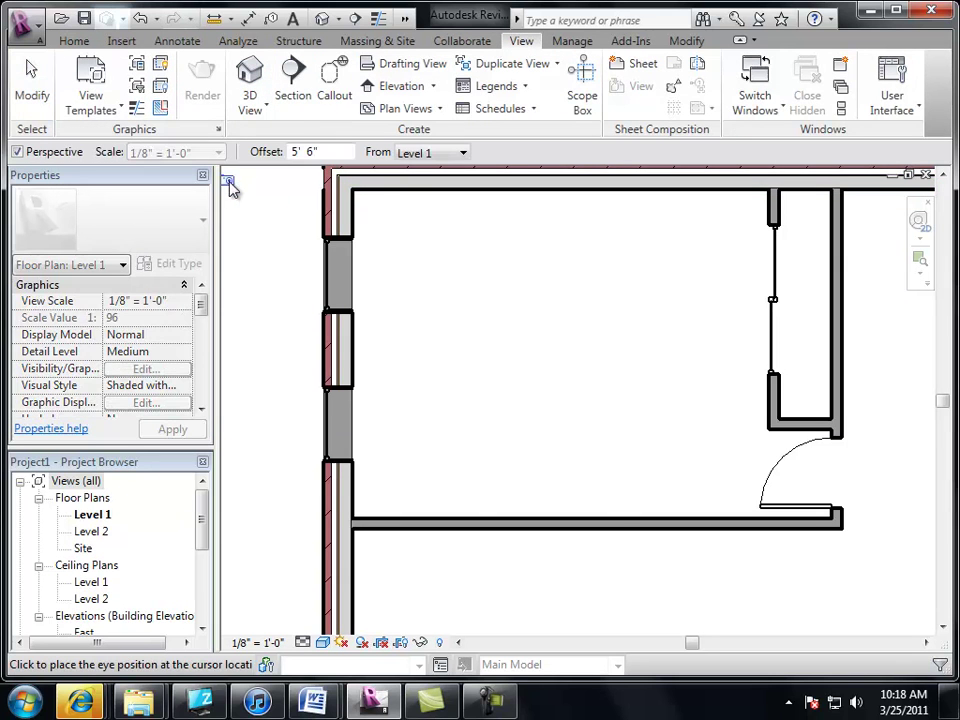
{"action": "left_click", "coordinate": [382, 326]}
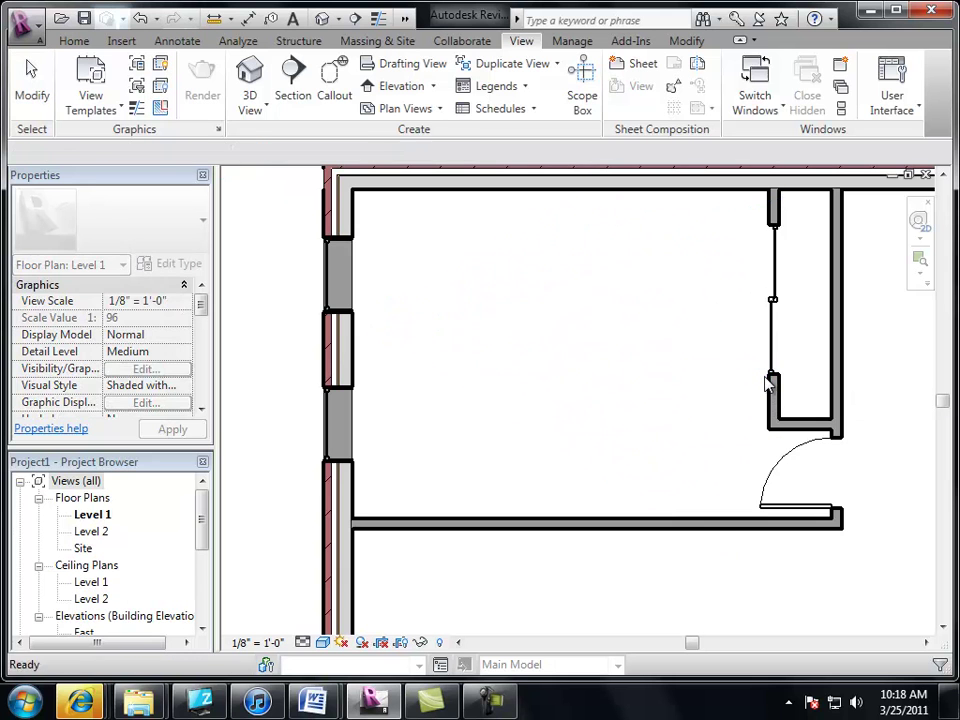
{"action": "left_click", "coordinate": [766, 381]}
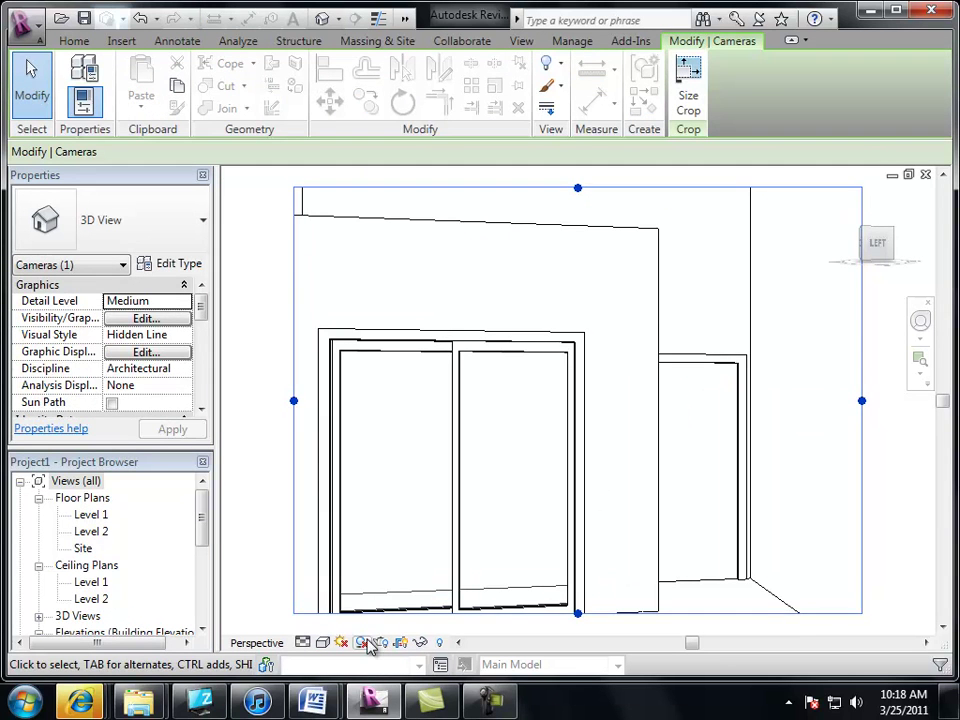
{"action": "left_click", "coordinate": [323, 642]}
{"action": "left_click", "coordinate": [341, 585]}
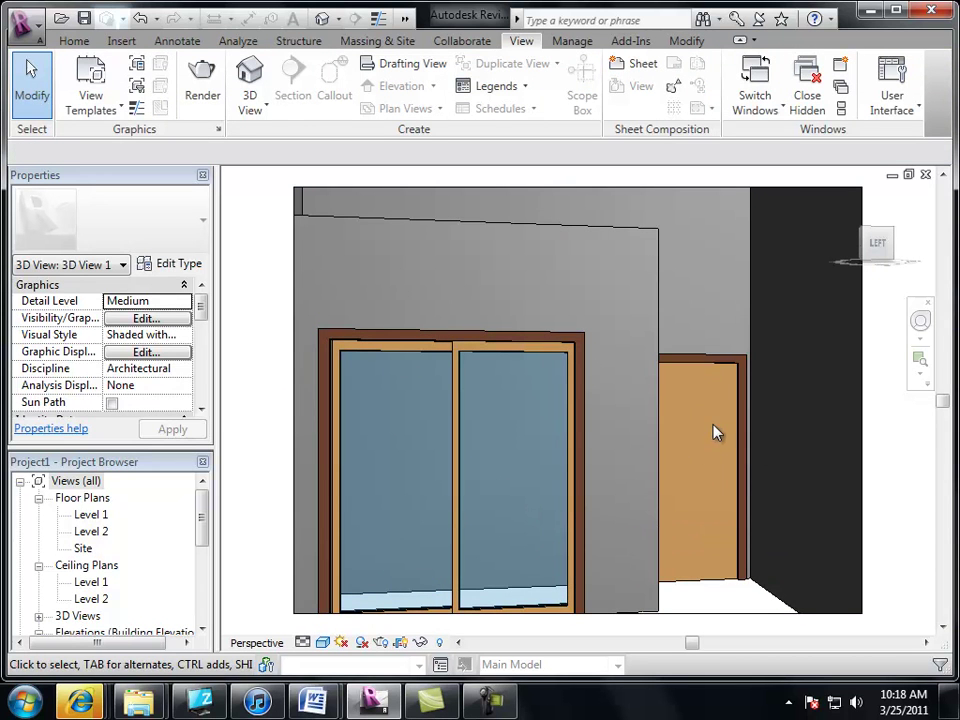
Resize the camera view's crop region by lowering its top edge to the closet wall and extending its bottom edge to show the floor.
{"action": "scroll", "coordinate": [690, 467], "scroll_direction": "down", "scroll_amount": 4}
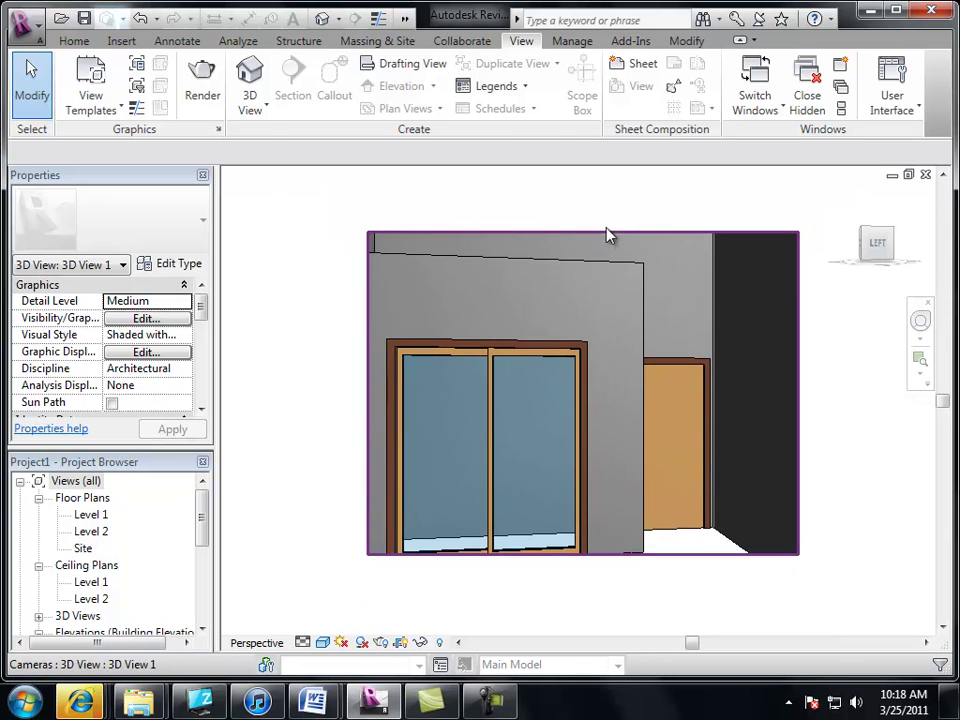
{"action": "left_click", "coordinate": [607, 233]}
{"action": "left_click_drag", "start_coordinate": [580, 234], "coordinate": [582, 294]}
{"action": "left_click_drag", "start_coordinate": [582, 555], "coordinate": [586, 590]}
{"action": "left_click", "coordinate": [335, 438]}
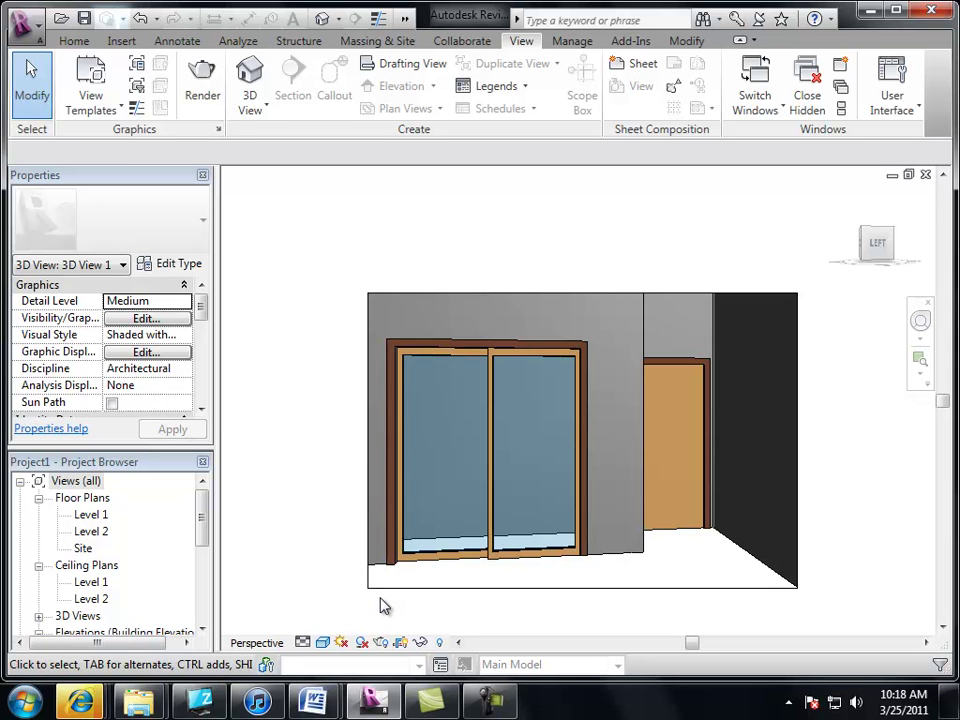
Open the South elevation and set its visual style to shaded.
{"action": "left_click_drag", "start_coordinate": [204, 488], "coordinate": [202, 562]}
{"action": "double_click", "coordinate": [90, 566]}
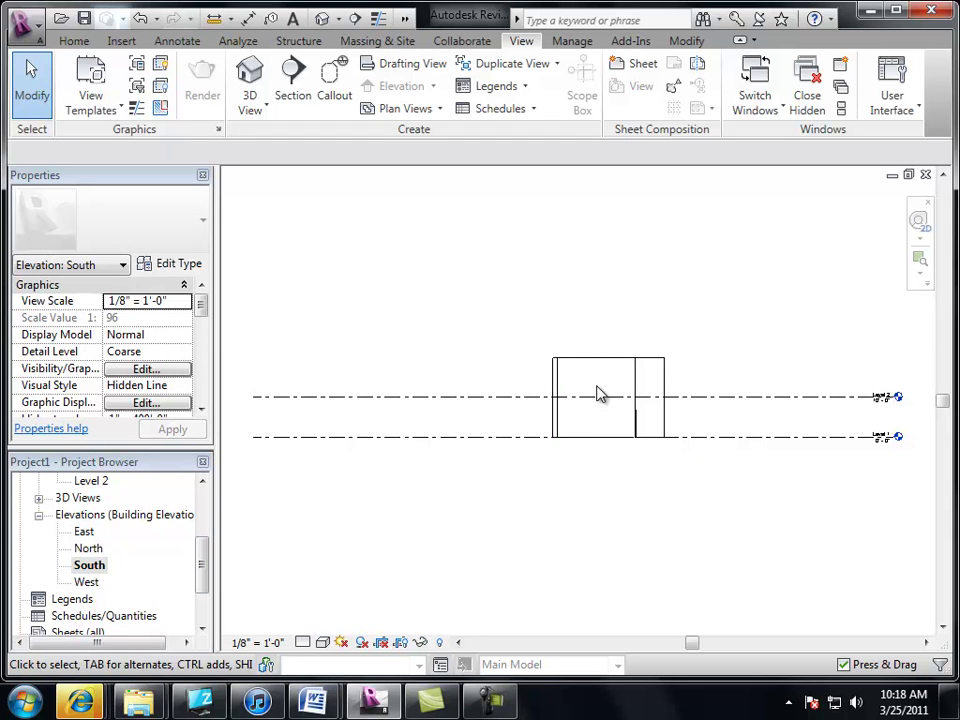
{"action": "left_click", "coordinate": [322, 643]}
{"action": "left_click", "coordinate": [382, 584]}
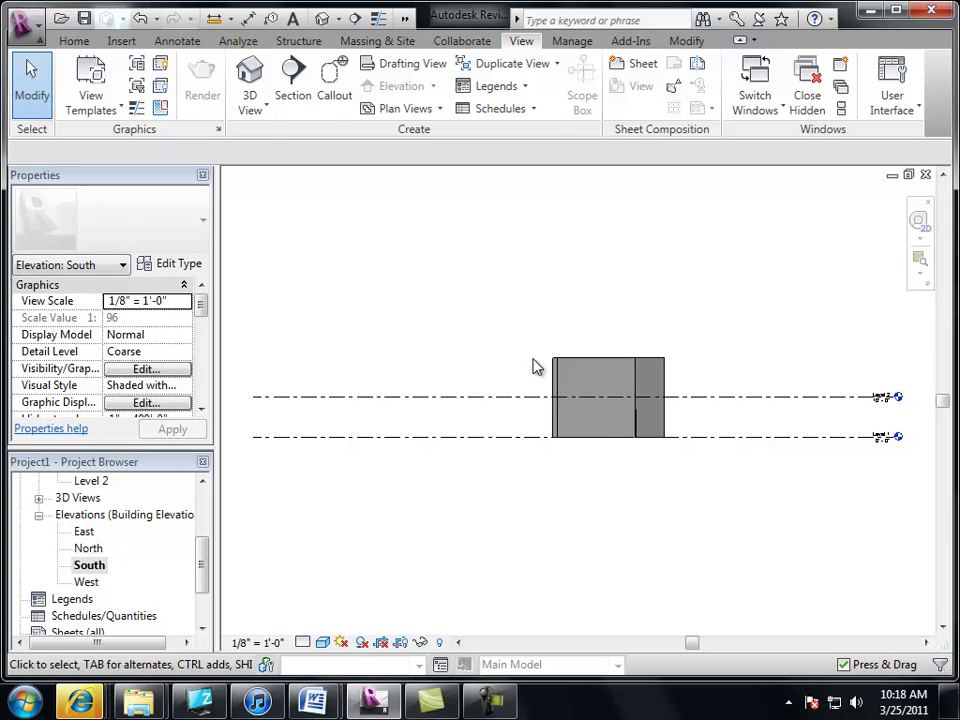
Lower the tops of the room's front interior wall and the rear brick wall to the Level 2 line.
{"action": "left_click", "coordinate": [612, 368]}
{"action": "left_click_drag", "start_coordinate": [594, 357], "coordinate": [596, 397]}
{"action": "middle_click_drag", "start_coordinate": [685, 383], "coordinate": [589, 394]}
{"action": "scroll", "coordinate": [583, 388], "scroll_direction": "up", "scroll_amount": 4}
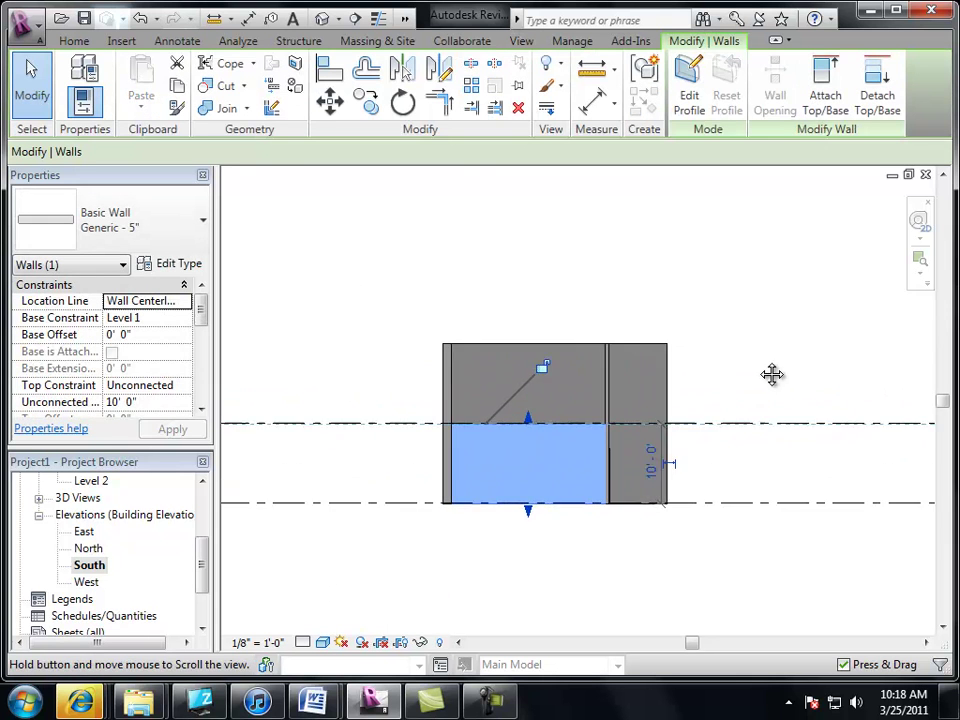
{"action": "left_click", "coordinate": [541, 355]}
{"action": "left_click_drag", "start_coordinate": [525, 339], "coordinate": [528, 436]}
Lower the tops of the right interior wall and the left brick wall to the Level 2 line.
{"action": "left_click", "coordinate": [589, 364]}
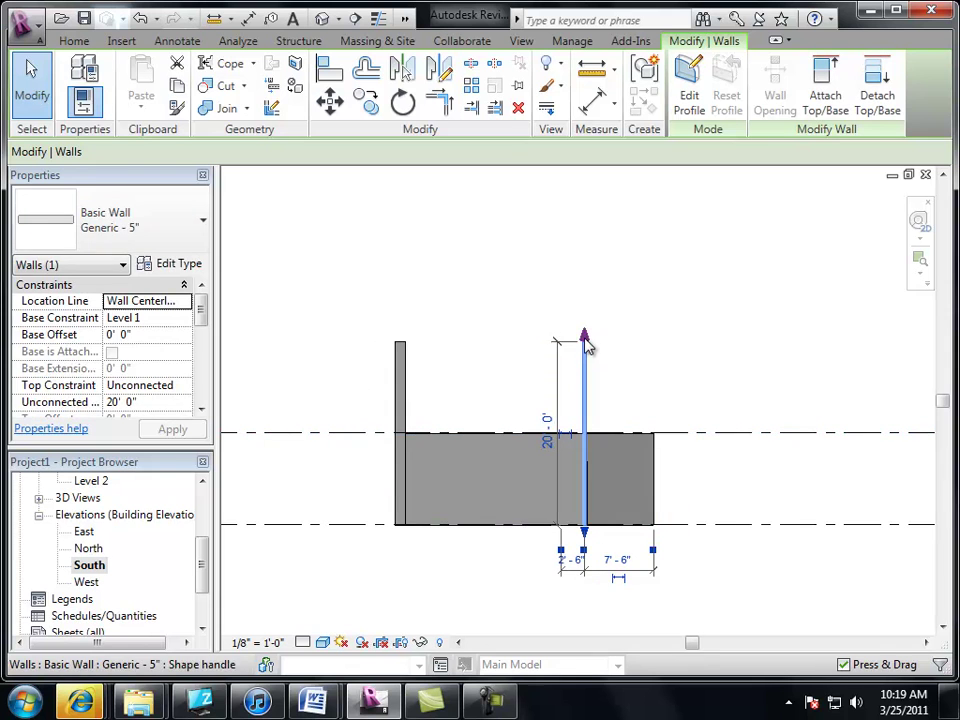
{"action": "left_click_drag", "start_coordinate": [583, 339], "coordinate": [584, 434]}
{"action": "left_click", "coordinate": [522, 390]}
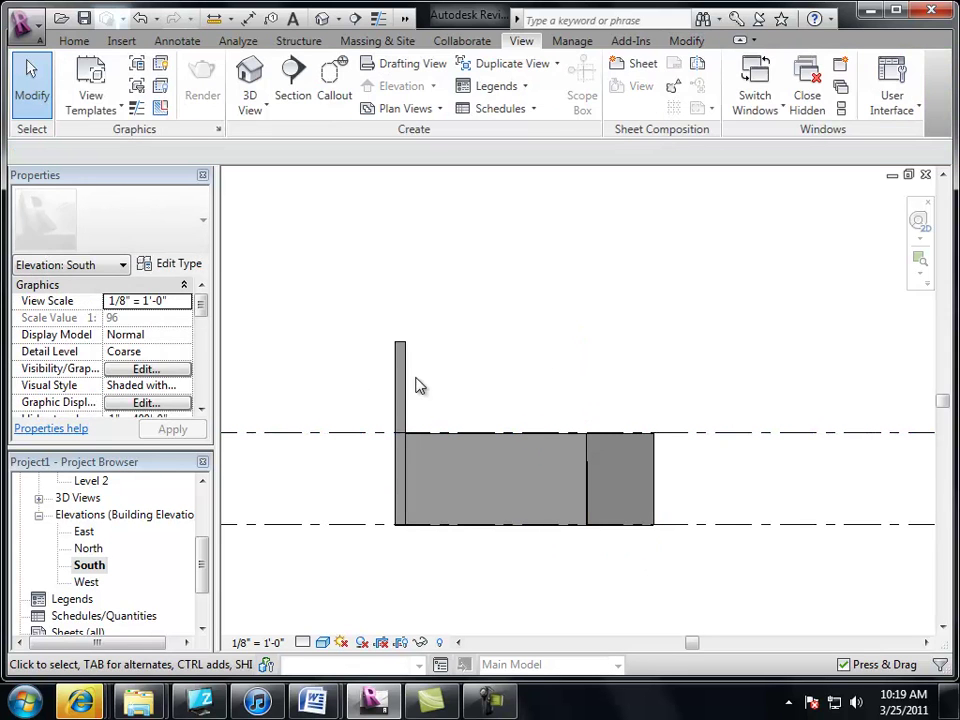
{"action": "left_click", "coordinate": [406, 385]}
{"action": "left_click_drag", "start_coordinate": [400, 342], "coordinate": [401, 434]}
{"action": "left_click", "coordinate": [495, 336]}
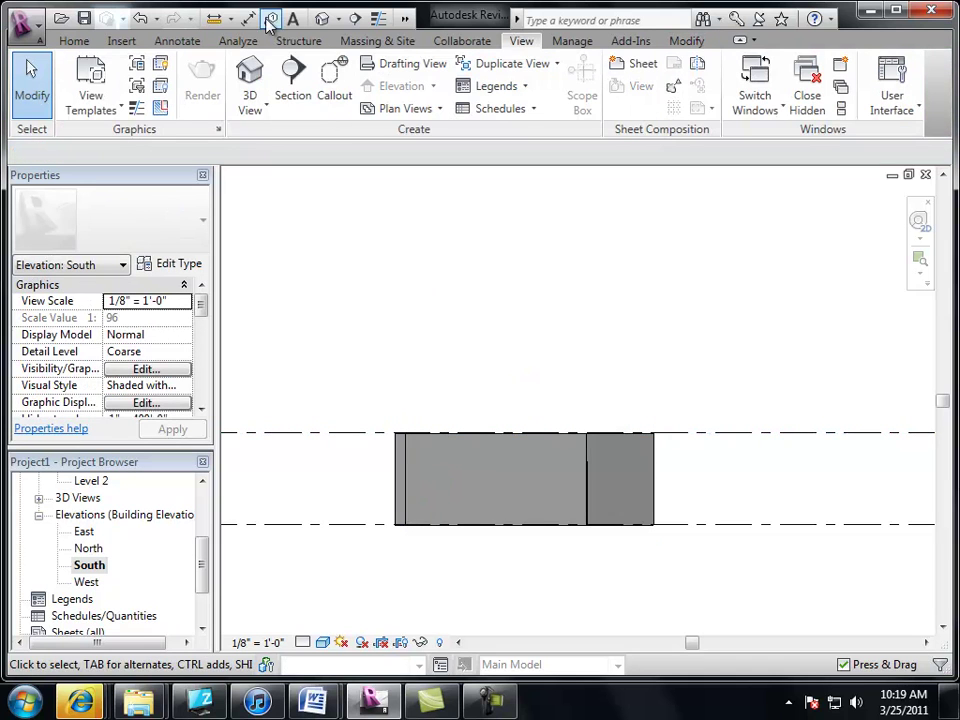
Open the default 3D view, display it shaded, and orbit the model to show the windowed brick wall and closet.
{"action": "left_click", "coordinate": [322, 20]}
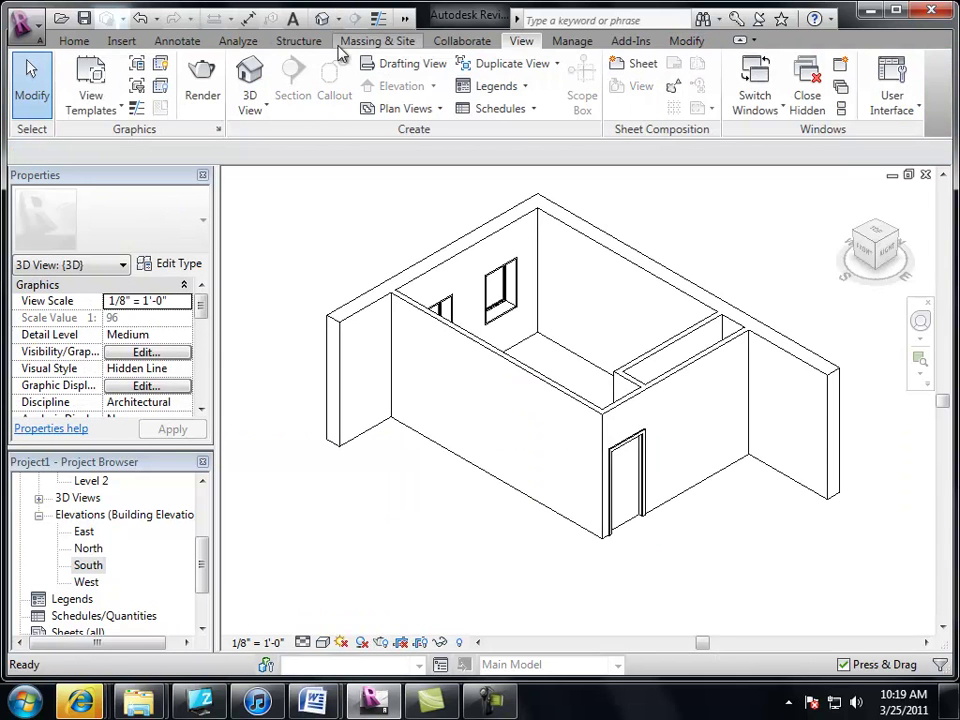
{"action": "left_click", "coordinate": [322, 643]}
{"action": "left_click", "coordinate": [331, 588]}
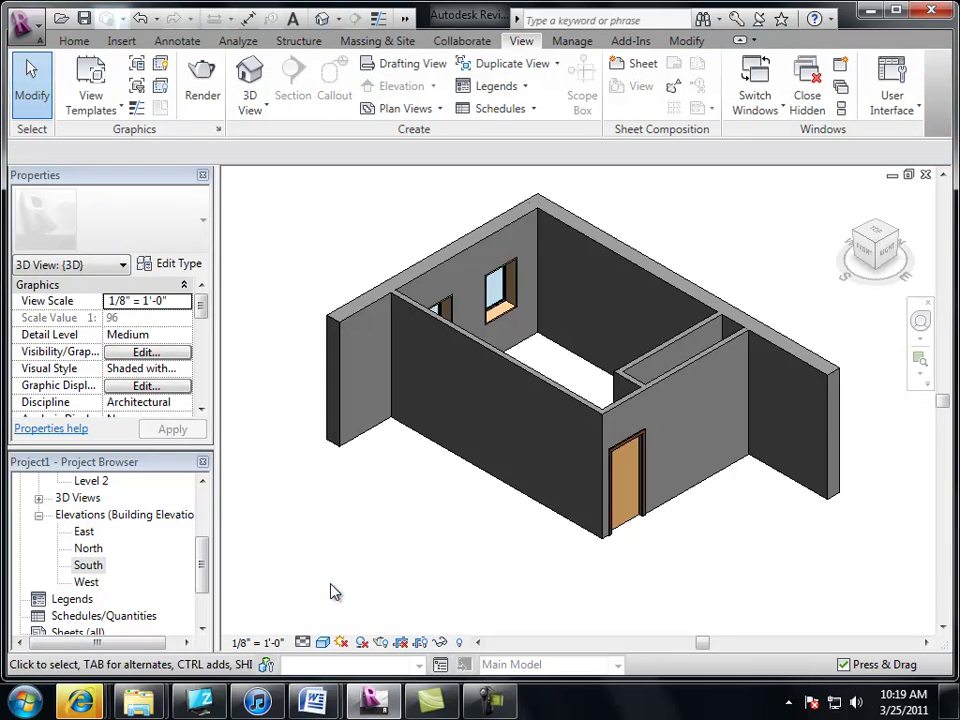
{"action": "middle_click_drag", "start_coordinate": [368, 554], "coordinate": [596, 393]}
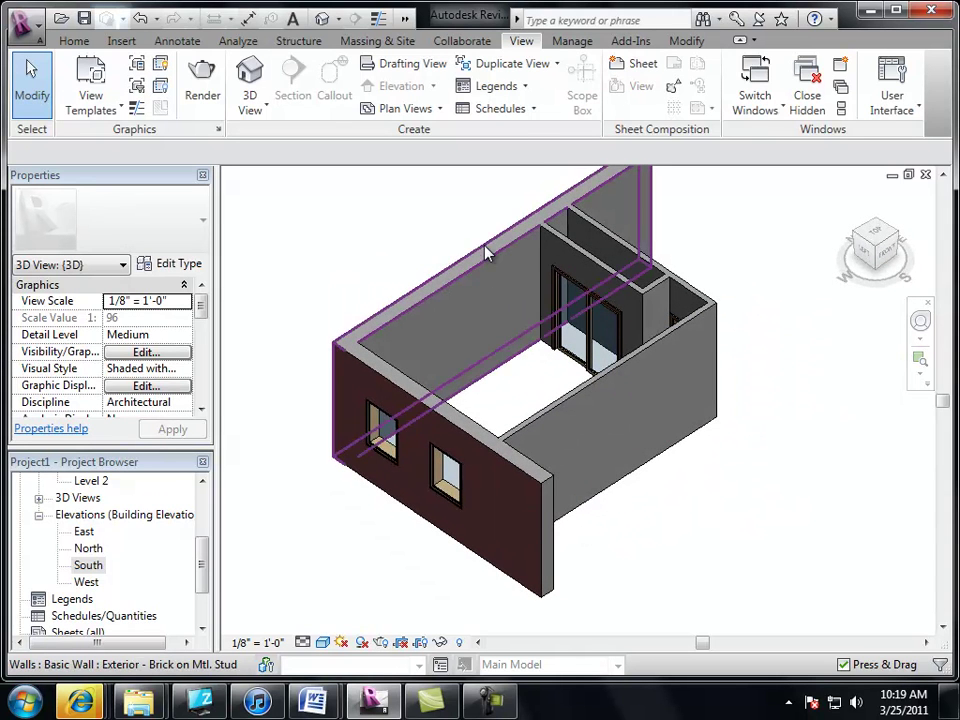
Close the Project Browser.
{"action": "left_click", "coordinate": [88, 565]}
{"action": "scroll", "coordinate": [130, 540], "scroll_direction": "up", "scroll_amount": 3}
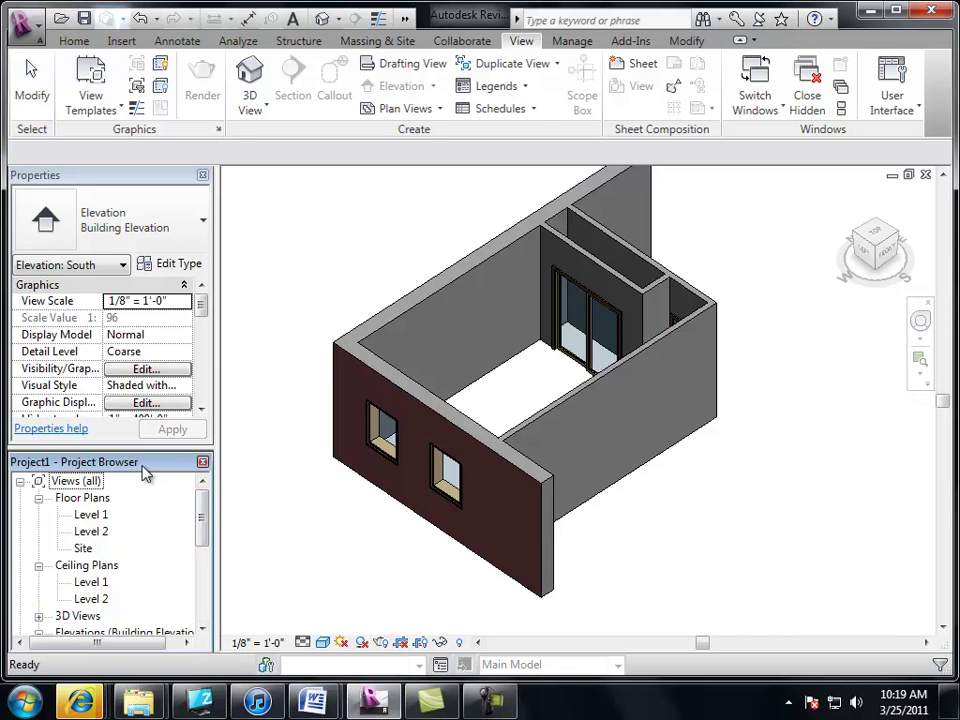
{"action": "left_click", "coordinate": [202, 462]}
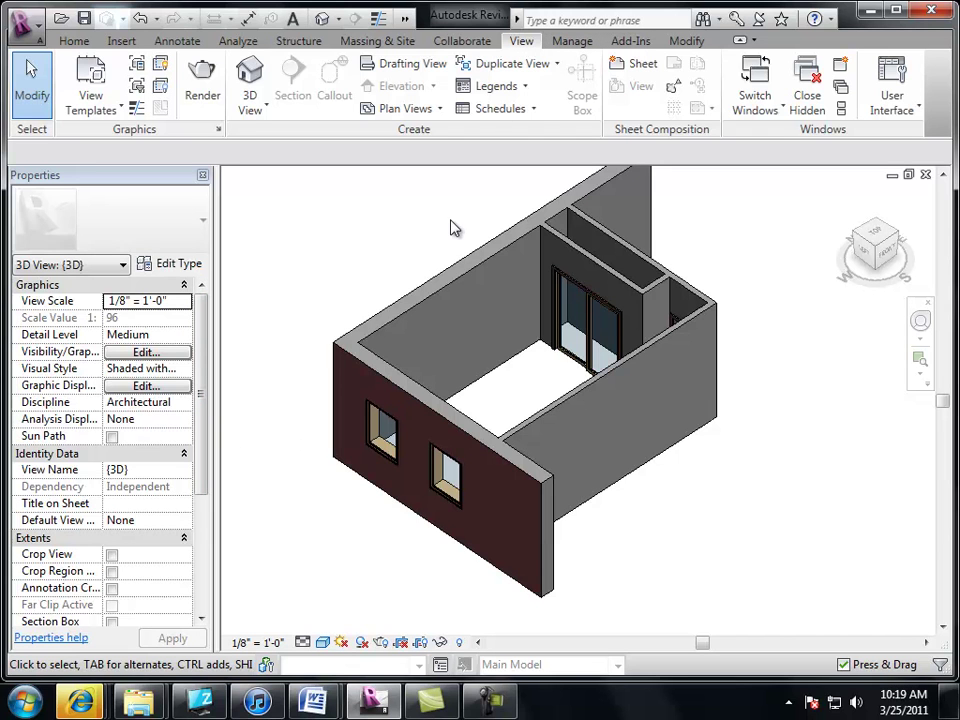
Turn the Project Browser back on and open the Level 1 floor plan.
{"action": "left_click", "coordinate": [74, 41]}
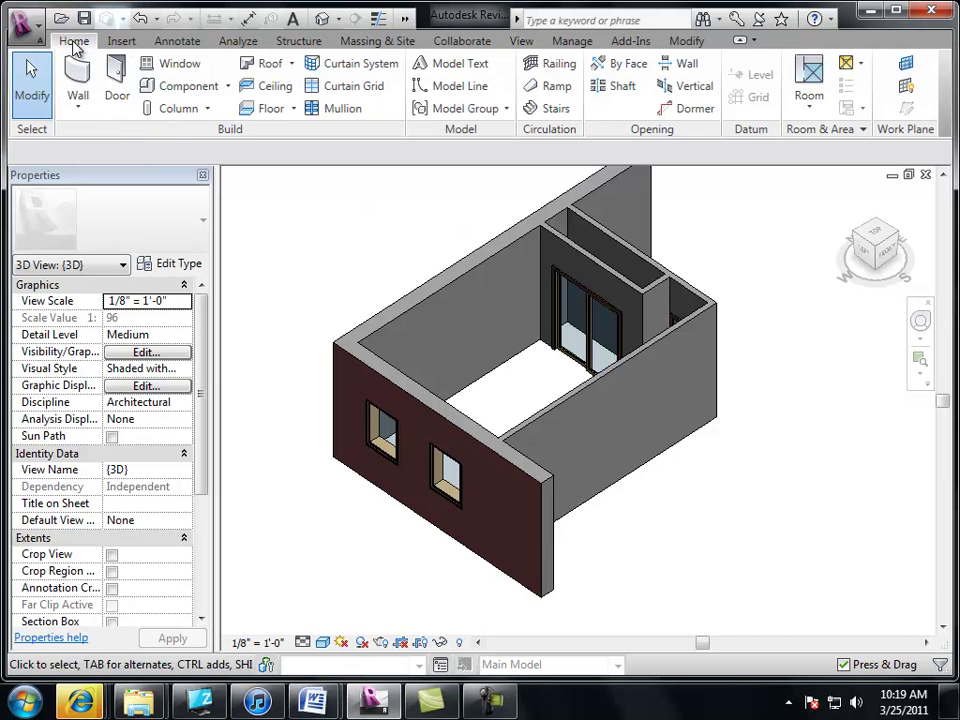
{"action": "left_click", "coordinate": [522, 41]}
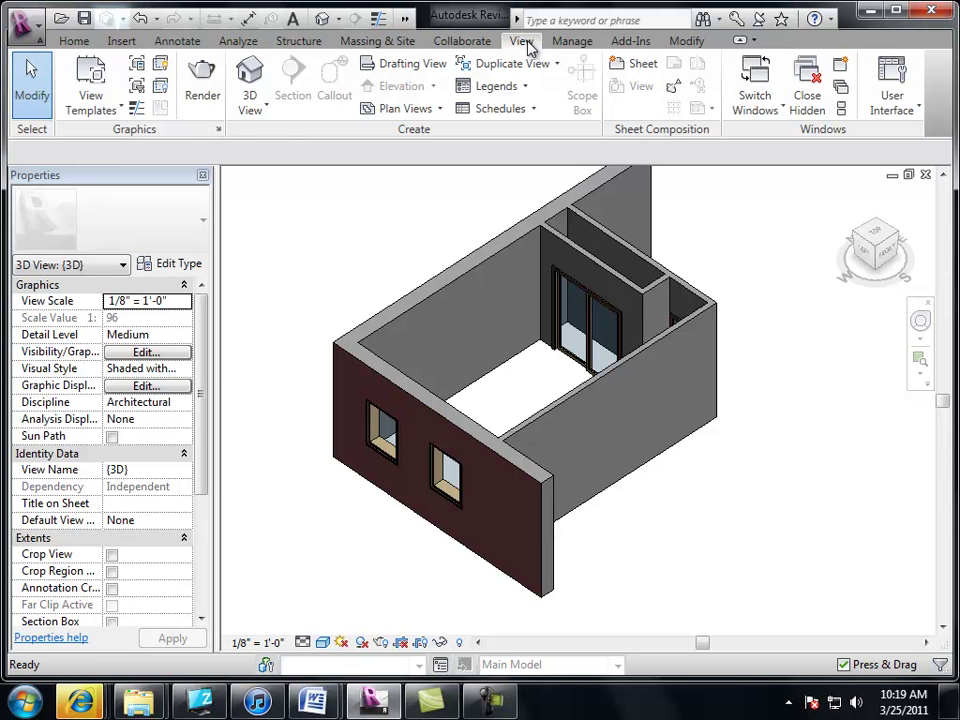
{"action": "left_click", "coordinate": [891, 95]}
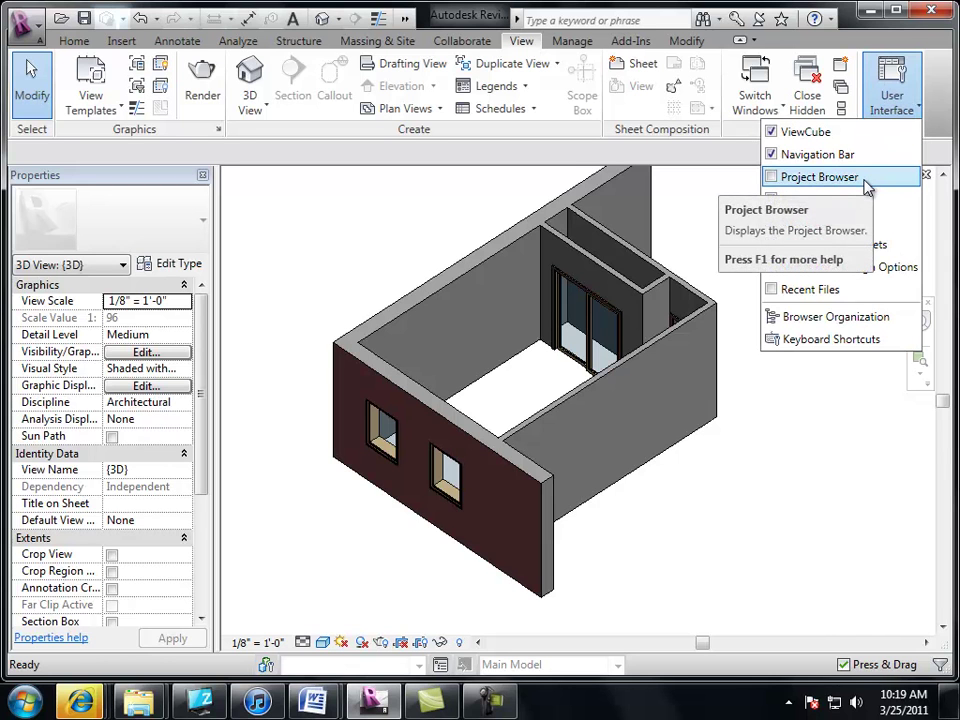
{"action": "left_click", "coordinate": [300, 246]}
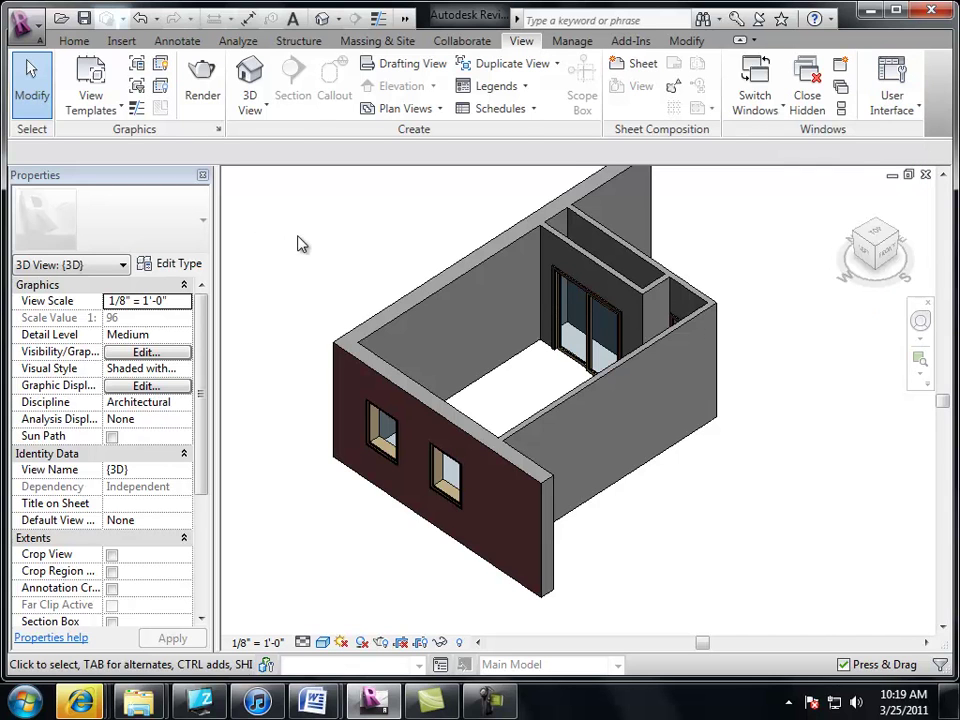
{"action": "left_click", "coordinate": [73, 41]}
{"action": "left_click", "coordinate": [522, 41]}
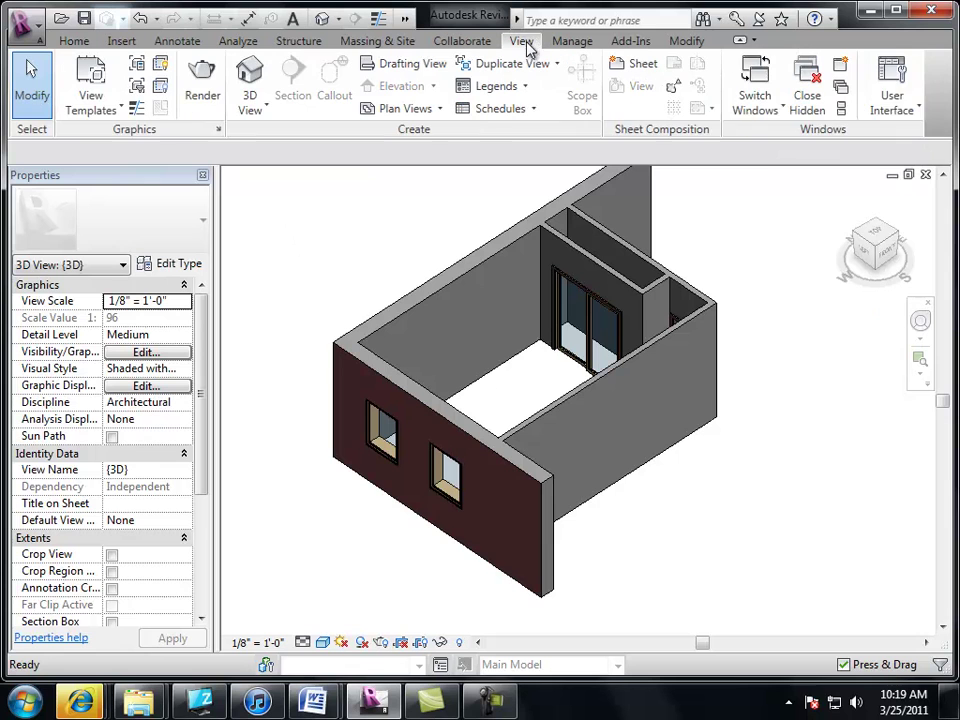
{"action": "left_click", "coordinate": [902, 84]}
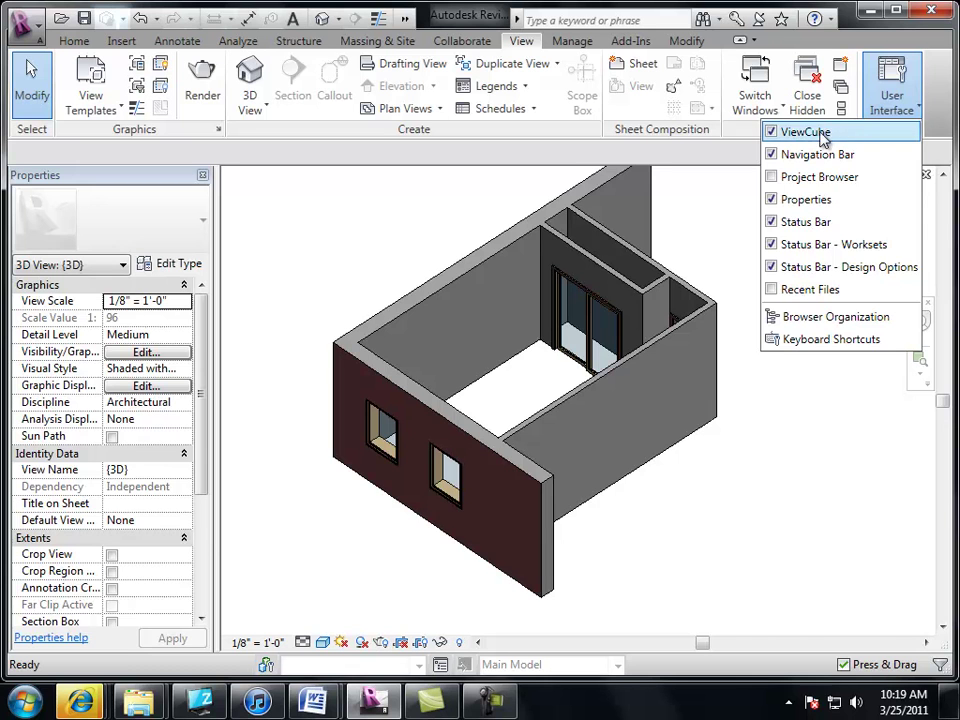
{"action": "left_click", "coordinate": [773, 179]}
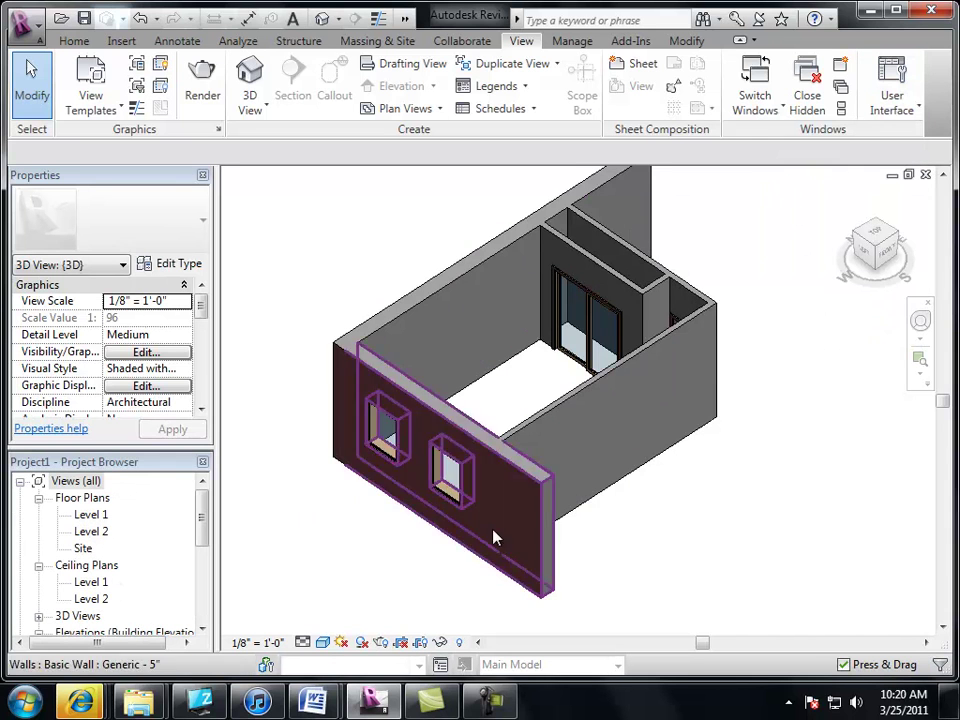
{"action": "double_click", "coordinate": [92, 515]}
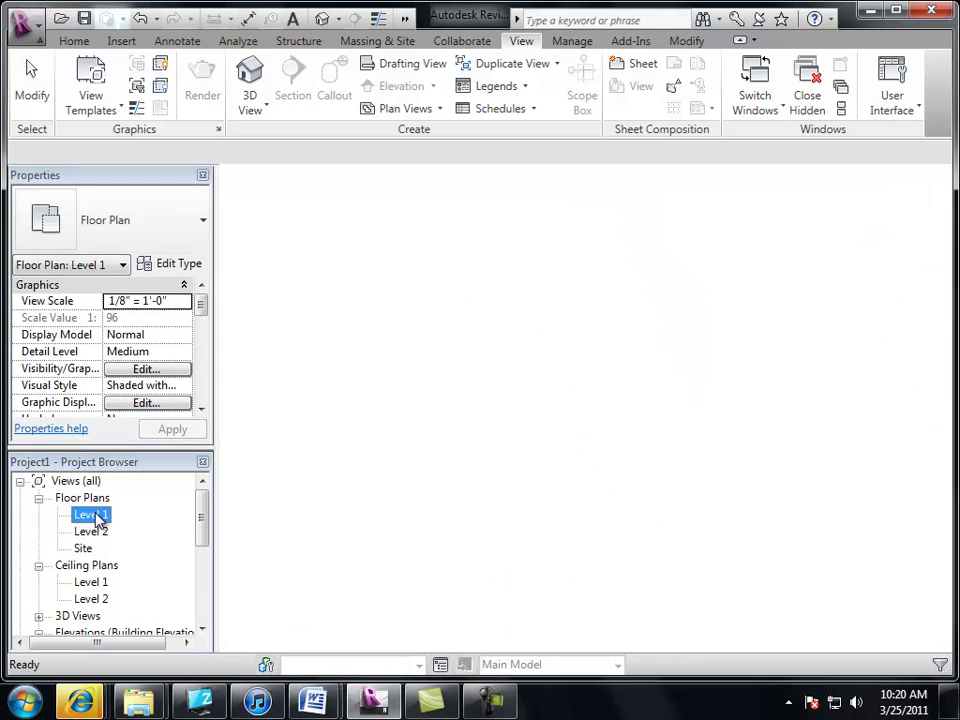
{"action": "middle_click_drag", "start_coordinate": [512, 345], "coordinate": [521, 395]}
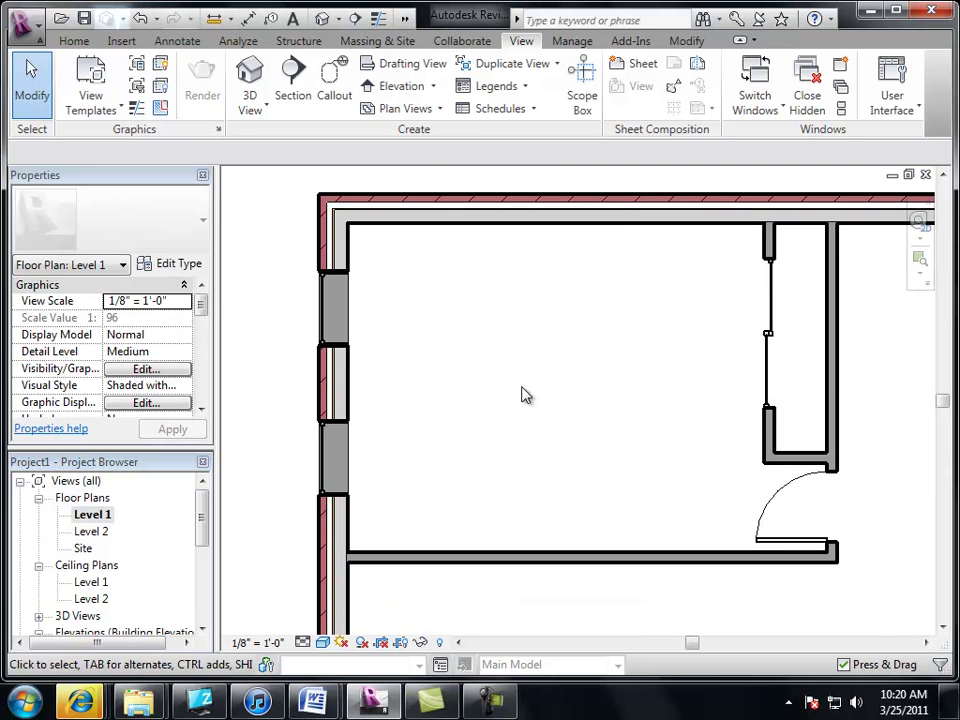
Create a rectangular floor from the room's upper-left inside corner to about 1'-6" beyond the closet's back wall, level with the lower wall's inside face.
{"action": "left_click", "coordinate": [80, 41]}
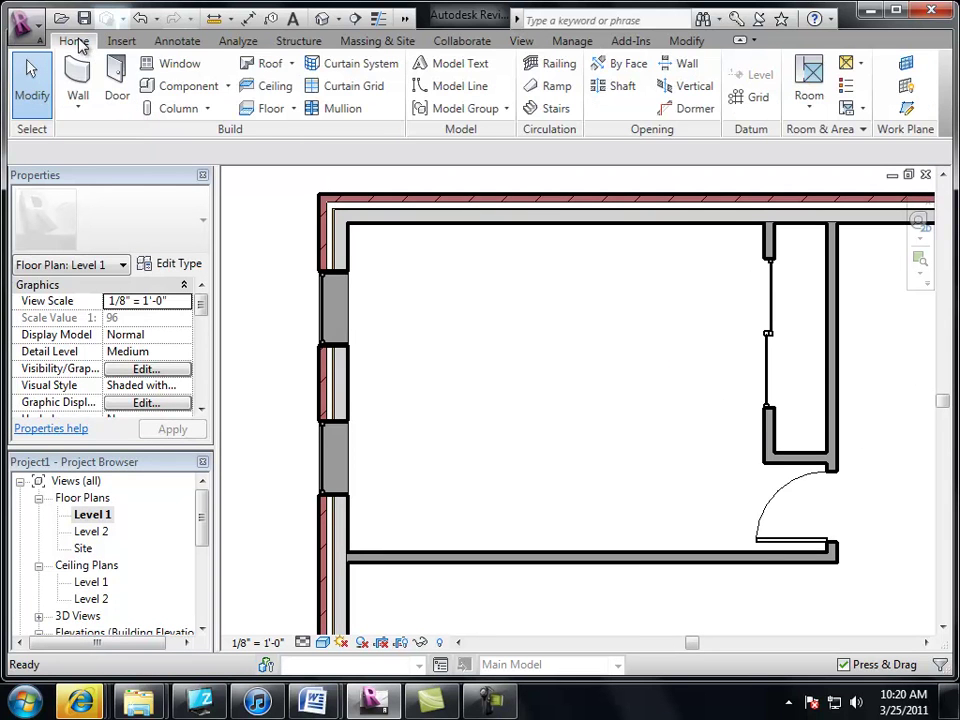
{"action": "left_click", "coordinate": [266, 108]}
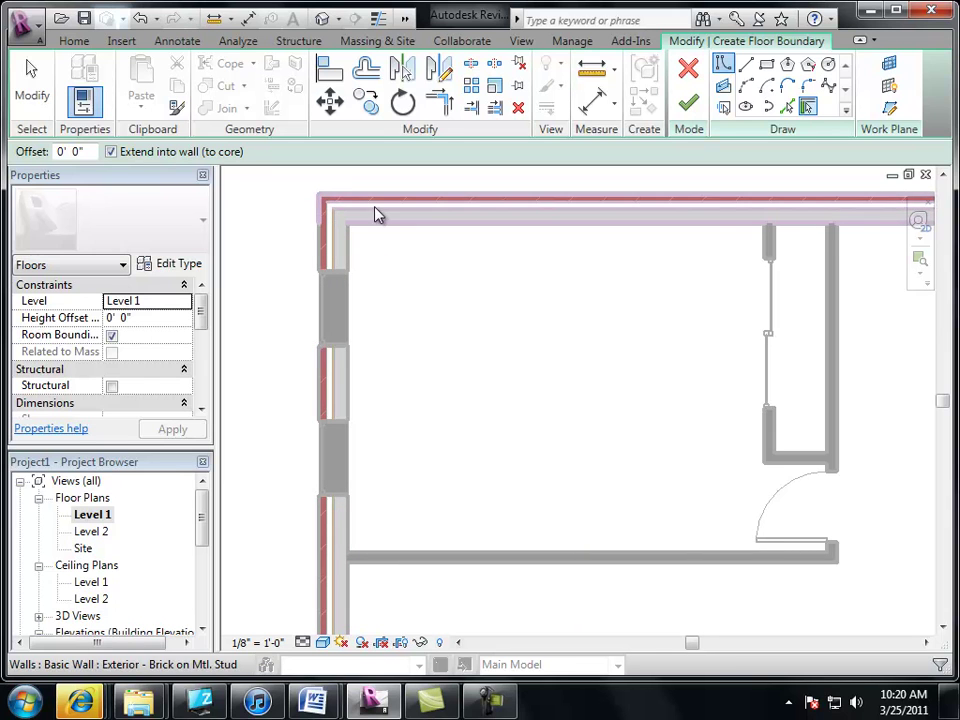
{"action": "left_click", "coordinate": [768, 66]}
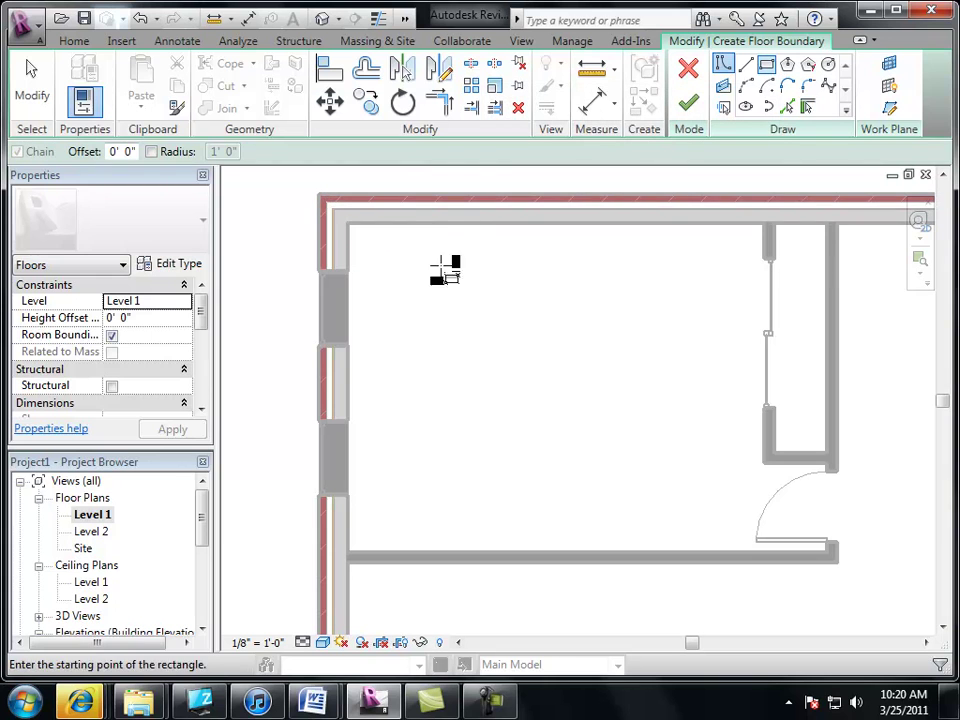
{"action": "left_click", "coordinate": [348, 224]}
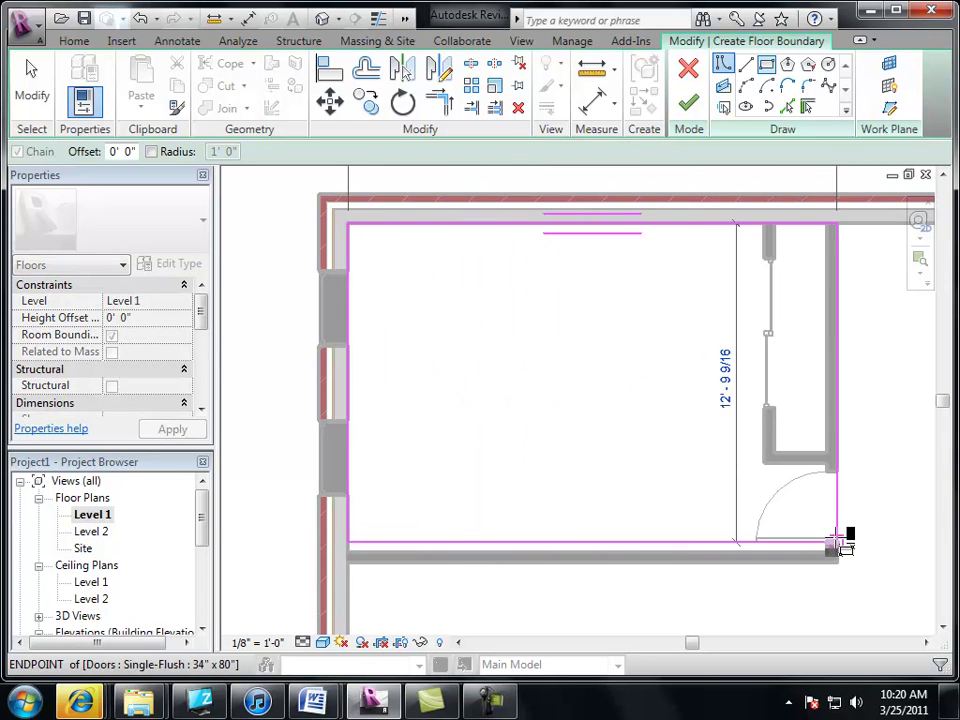
{"action": "left_click", "coordinate": [869, 550]}
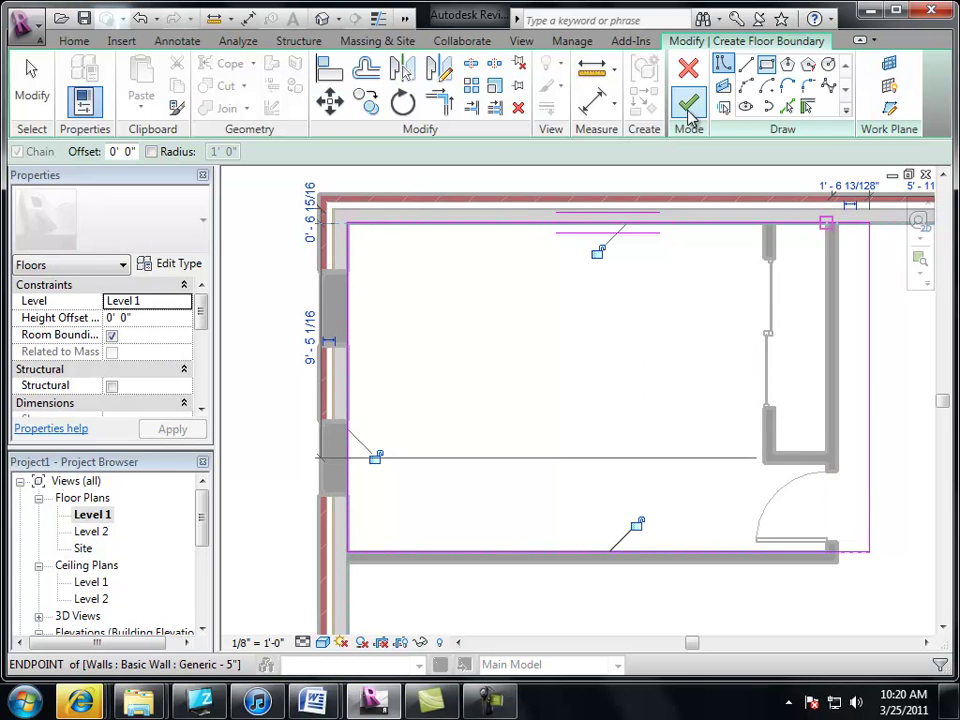
{"action": "left_click", "coordinate": [690, 108]}
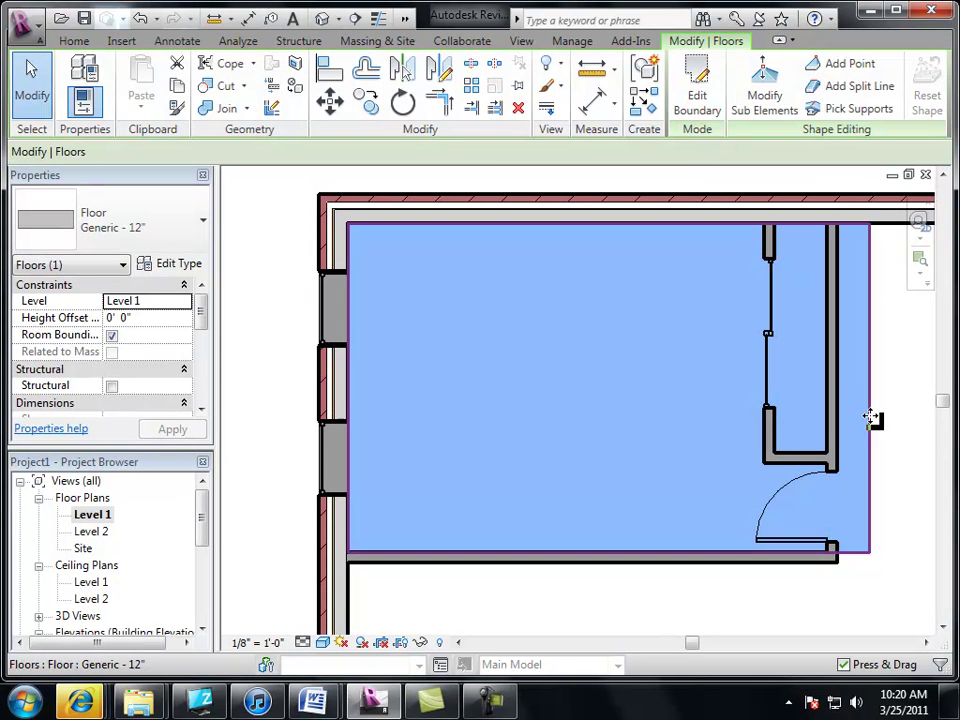
{"action": "key", "text": "Escape"}
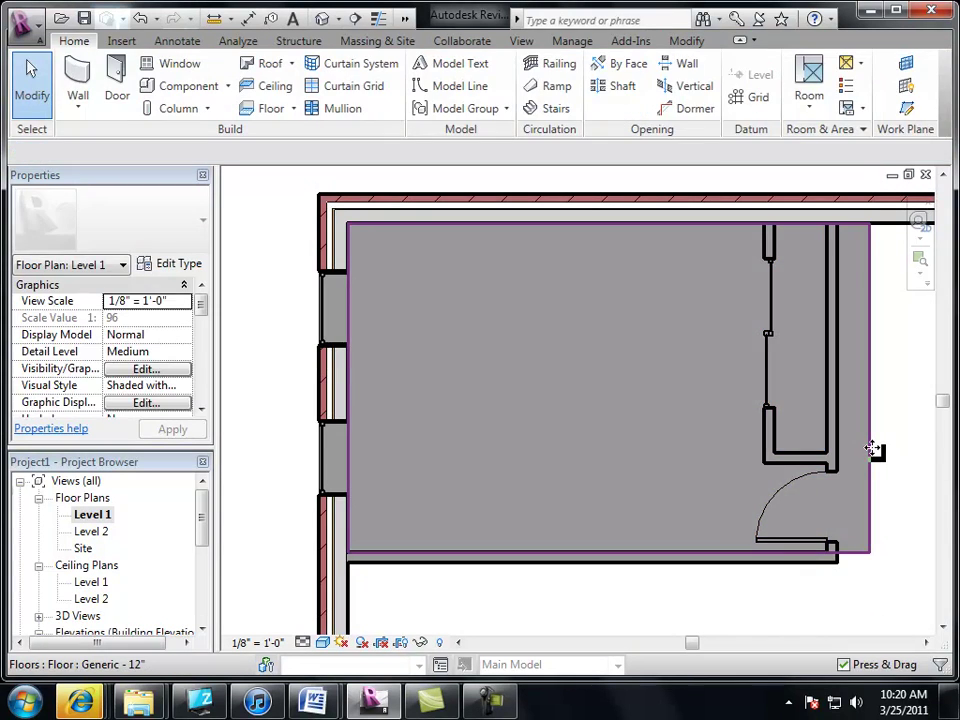
Select the new floor at its shared wall edge and change its type to Wood Joist 10" - Ceramic Tile.
{"action": "left_click", "coordinate": [873, 447]}
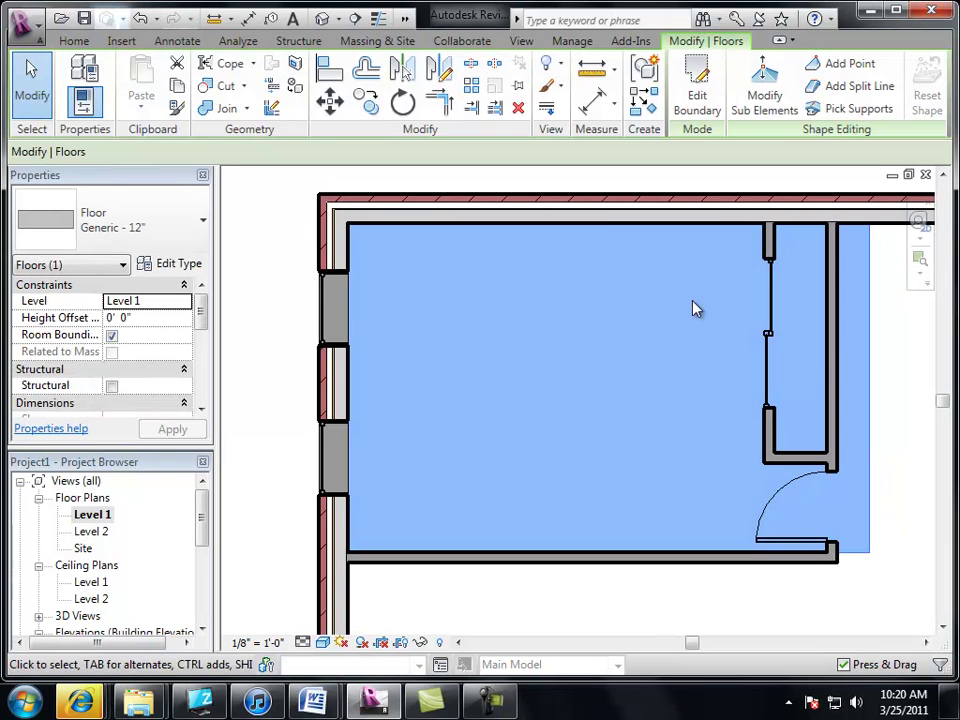
{"action": "left_click", "coordinate": [270, 257]}
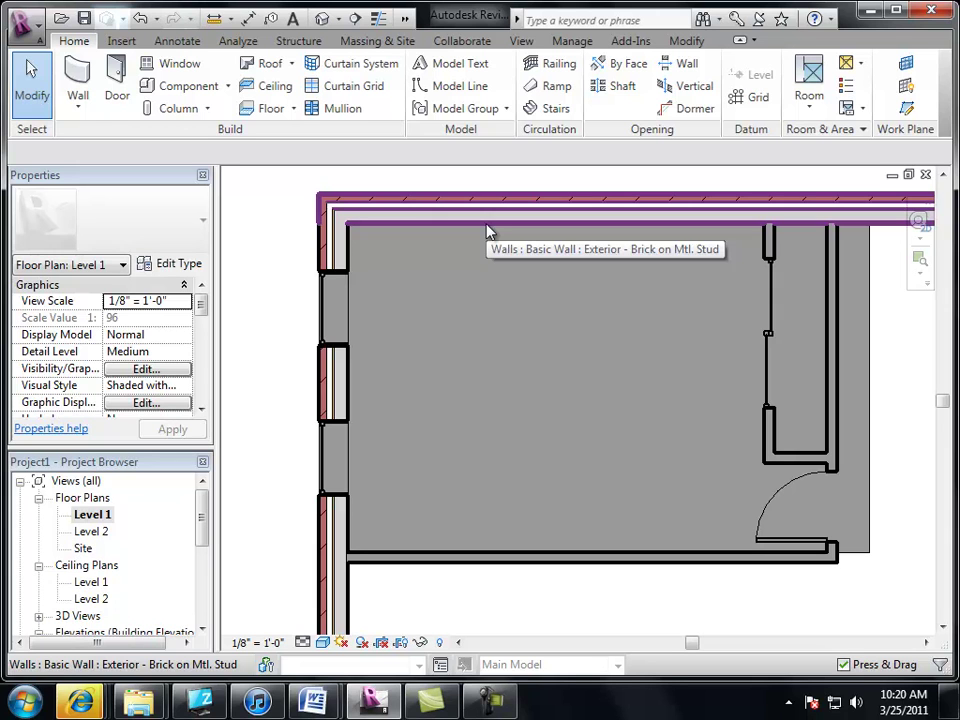
{"action": "key", "text": "Tab"}
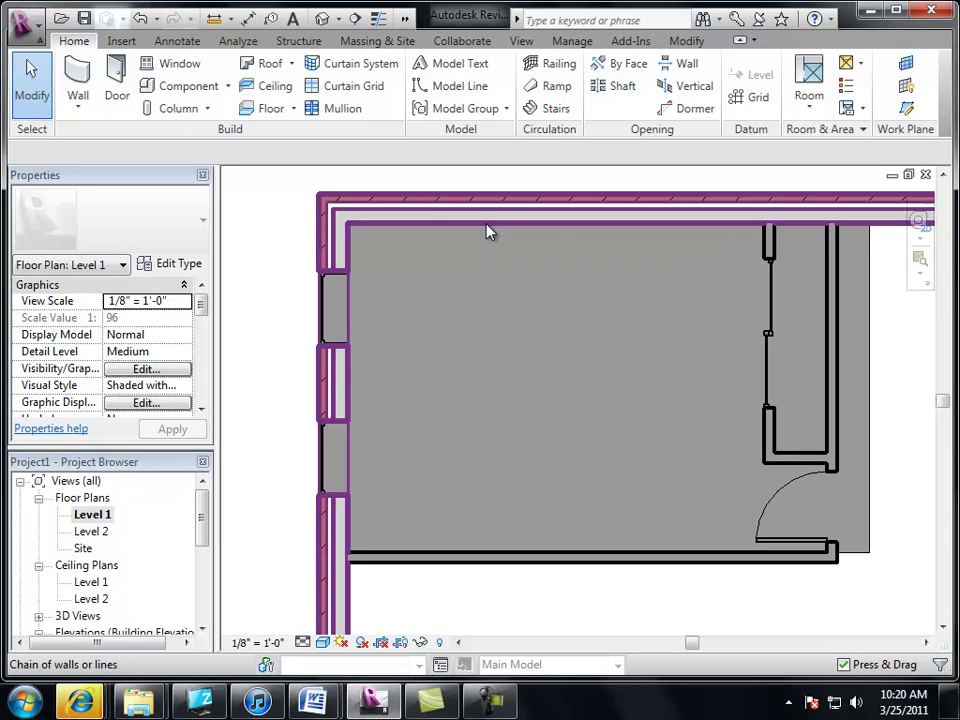
{"action": "key", "text": "Tab"}
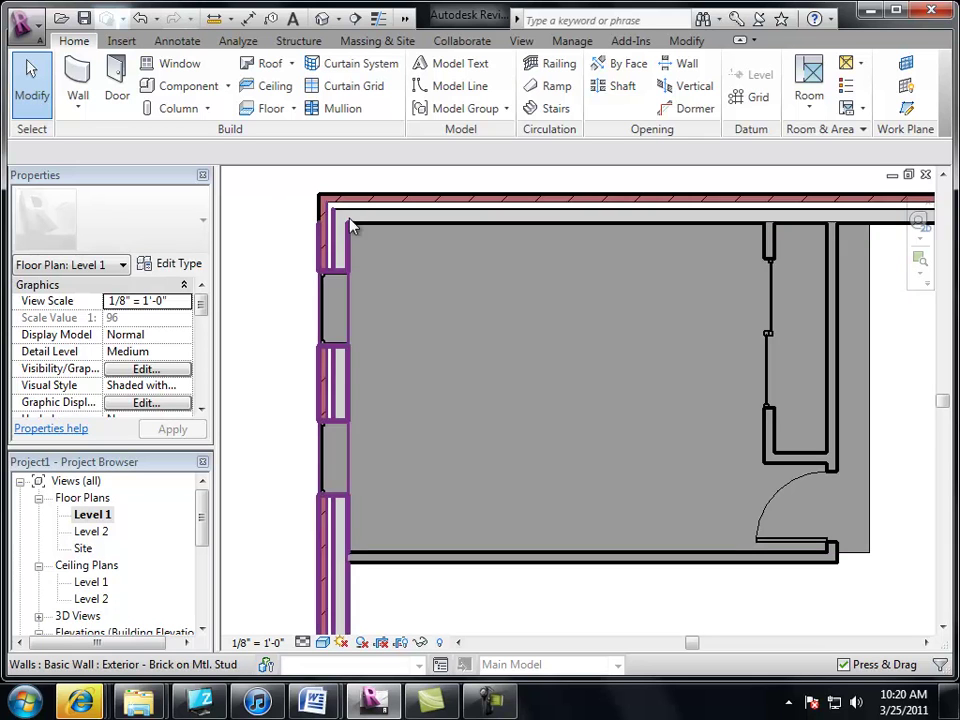
{"action": "key", "text": "Tab"}
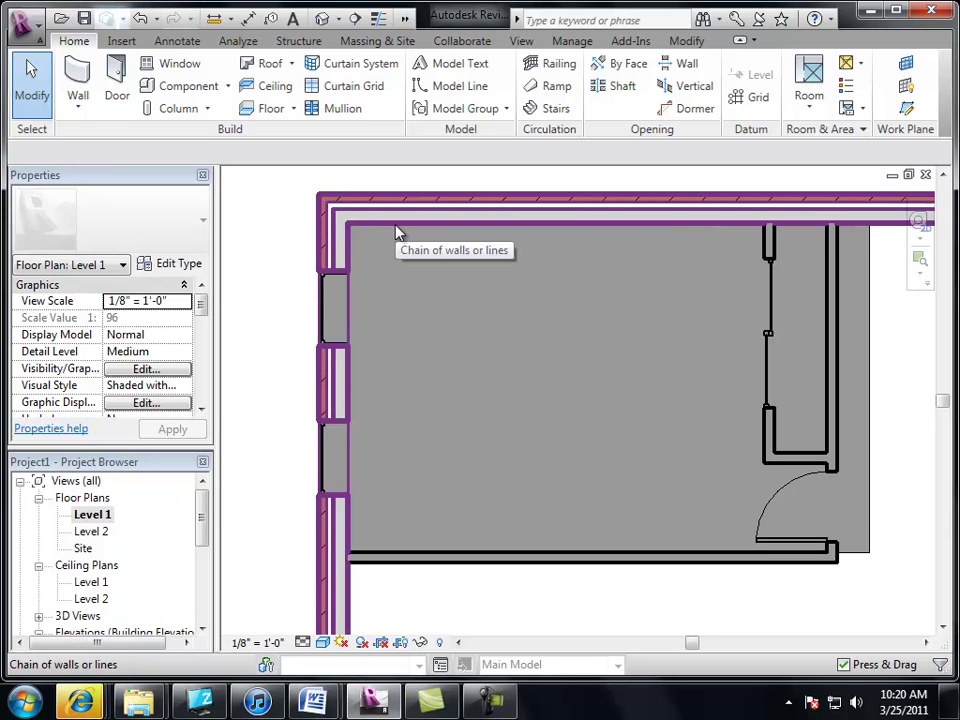
{"action": "key", "text": "Tab"}
{"action": "left_click", "coordinate": [397, 233]}
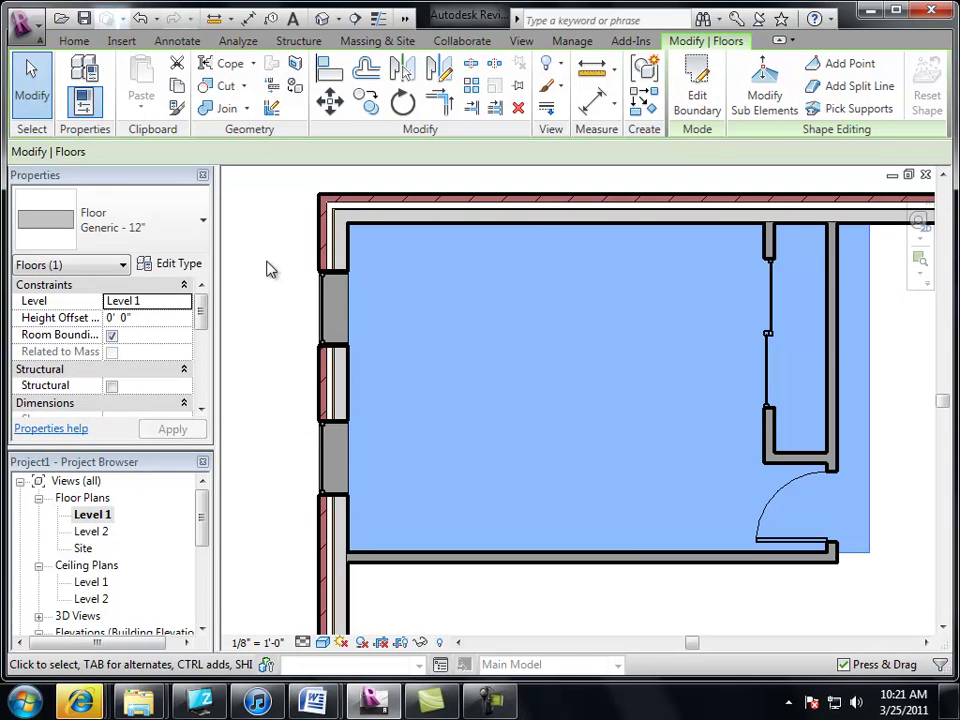
{"action": "left_click", "coordinate": [197, 228]}
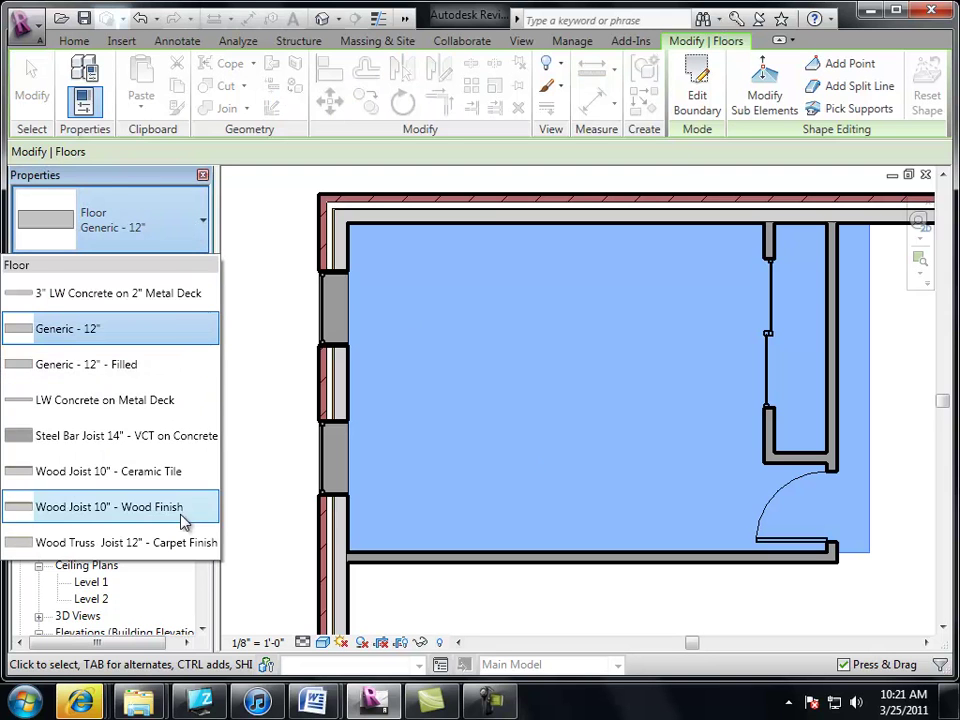
{"action": "left_click", "coordinate": [172, 484]}
{"action": "left_click", "coordinate": [267, 401]}
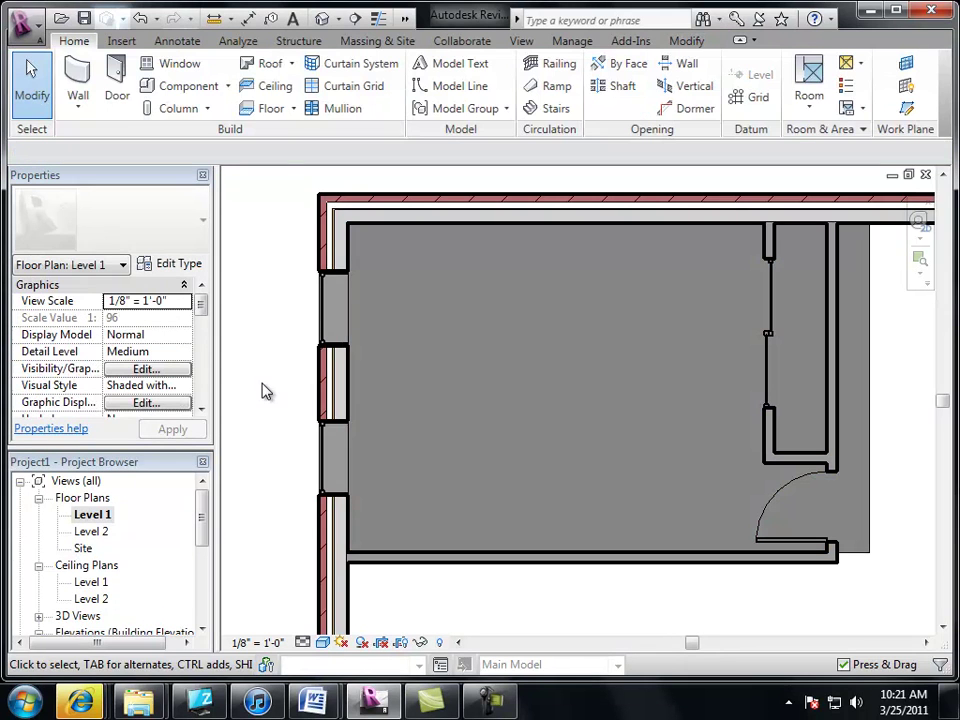
{"action": "left_click", "coordinate": [867, 558]}
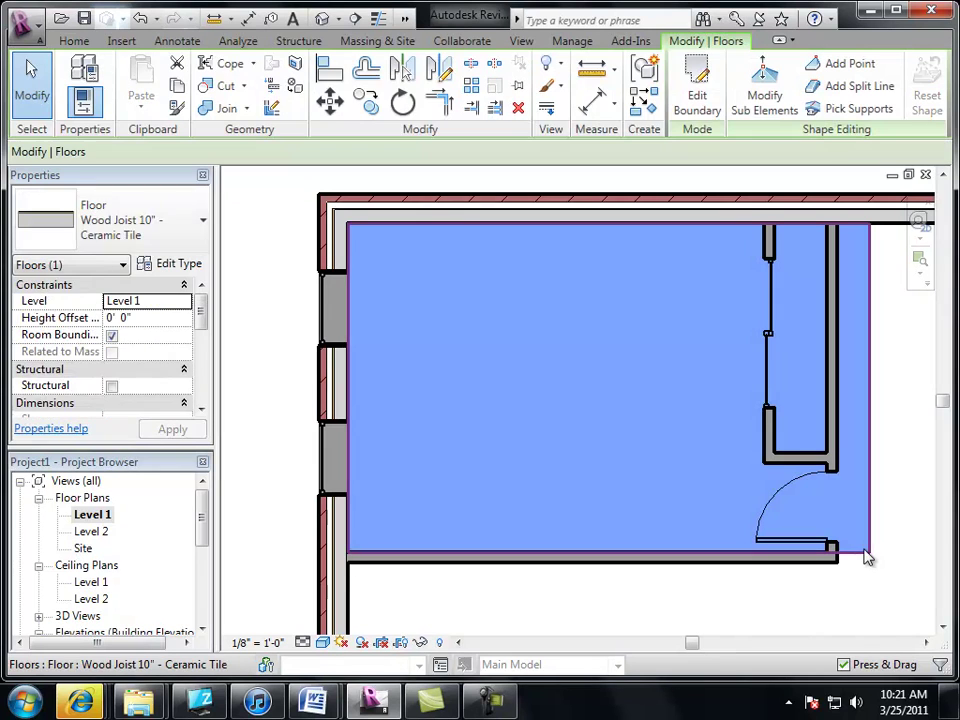
{"action": "left_click", "coordinate": [157, 222]}
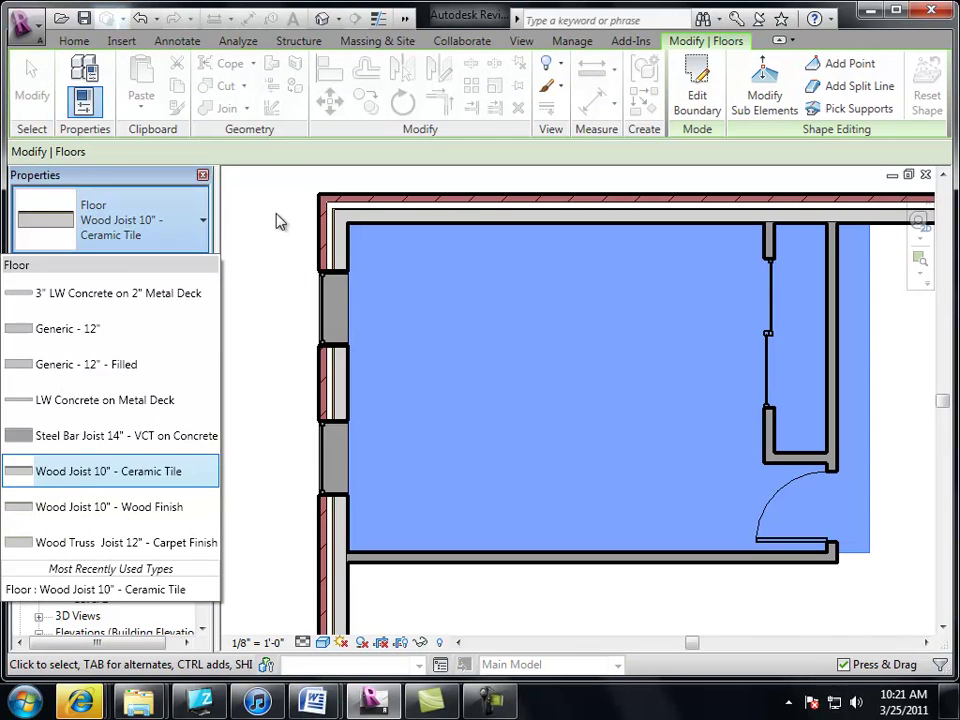
{"action": "left_click", "coordinate": [324, 644]}
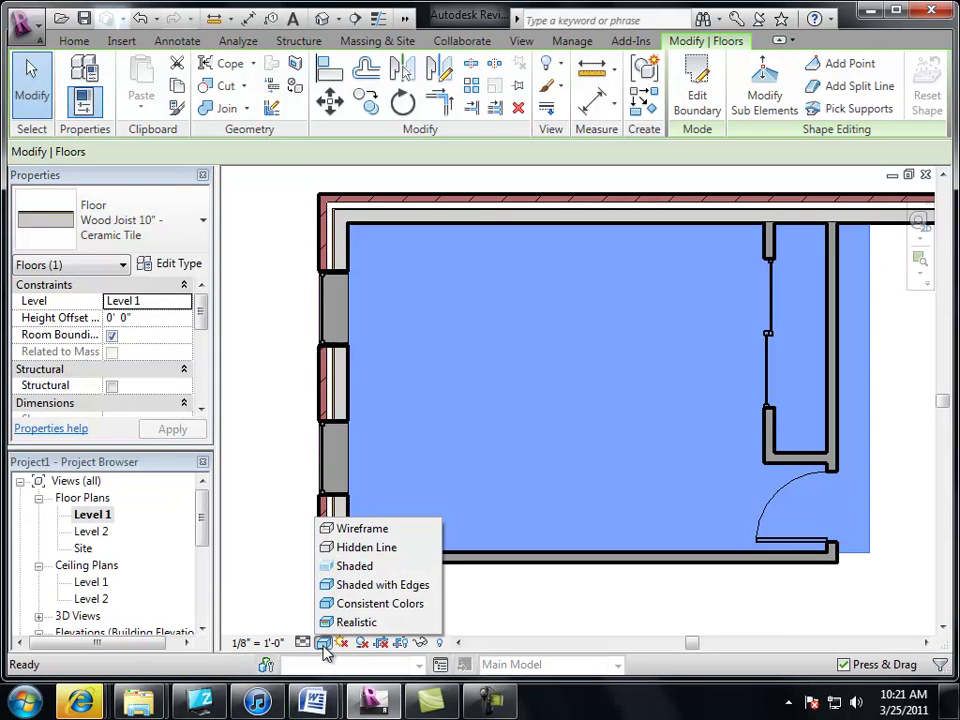
{"action": "left_click", "coordinate": [288, 572]}
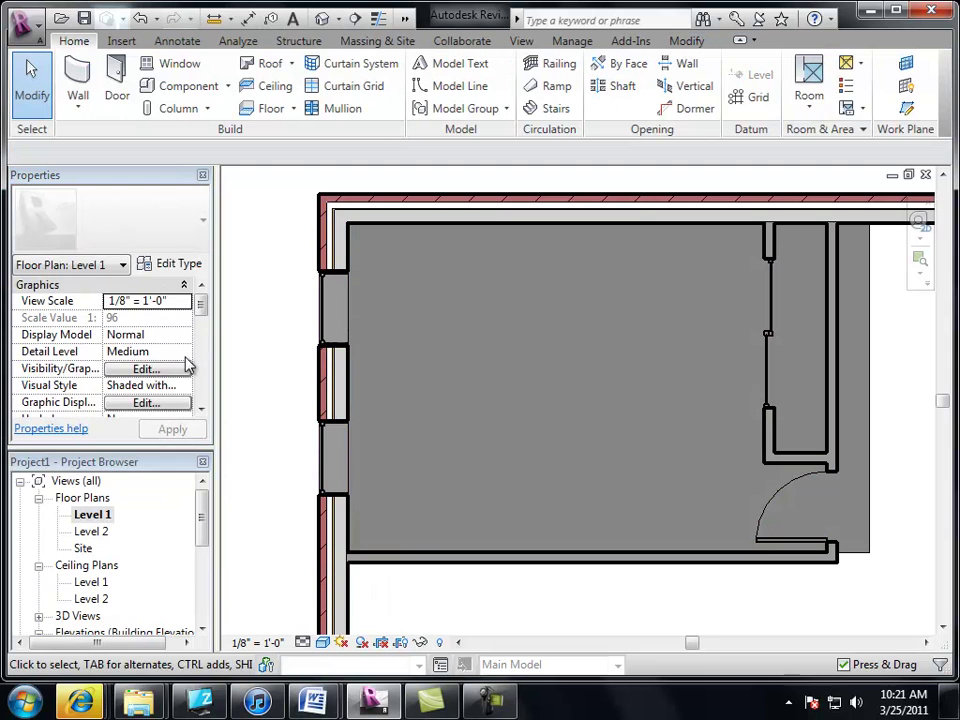
Change the room floor's type to Steel Bar Joist 14" - VCT on Concrete.
{"action": "left_click", "coordinate": [865, 556]}
{"action": "left_click", "coordinate": [173, 222]}
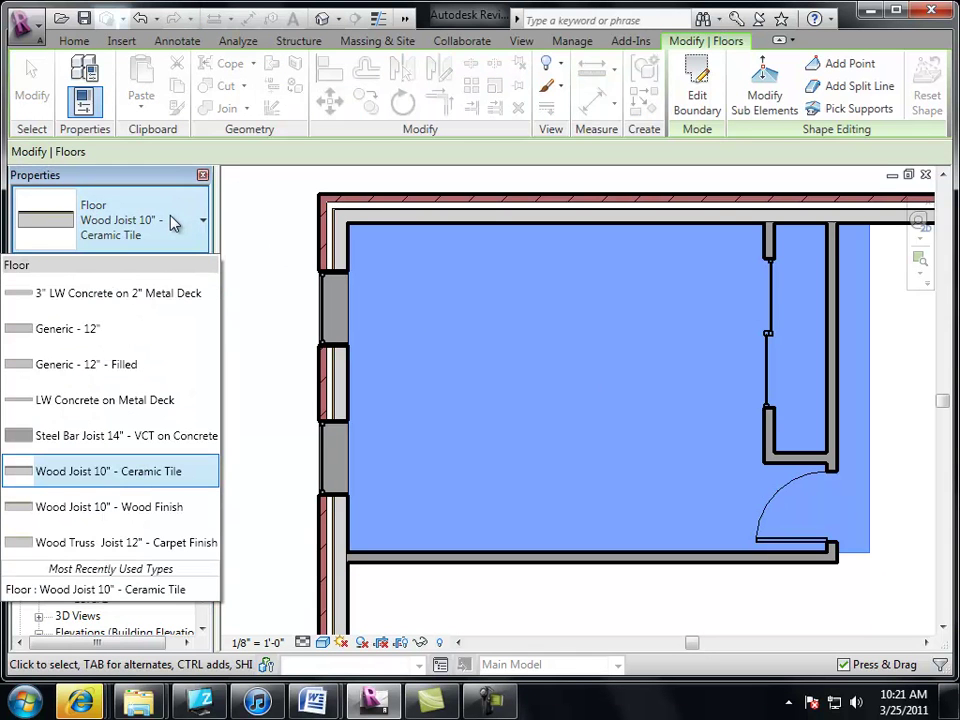
{"action": "left_click", "coordinate": [184, 437]}
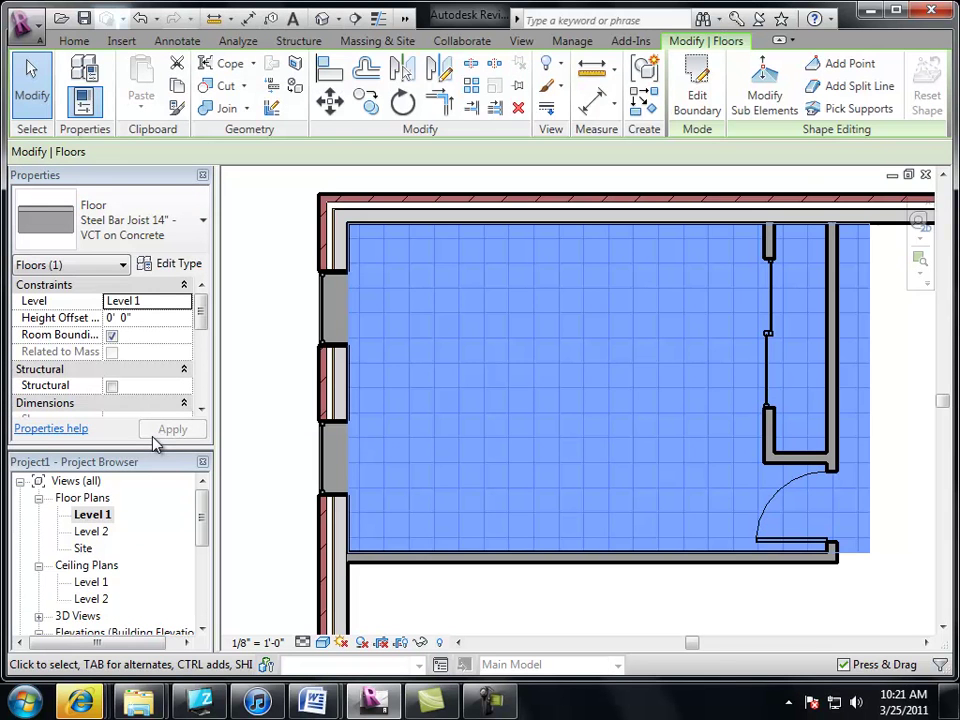
{"action": "left_click", "coordinate": [879, 595]}
Set the room floor's type to Wood Joist 10" - Wood Finish.
{"action": "left_click", "coordinate": [864, 558]}
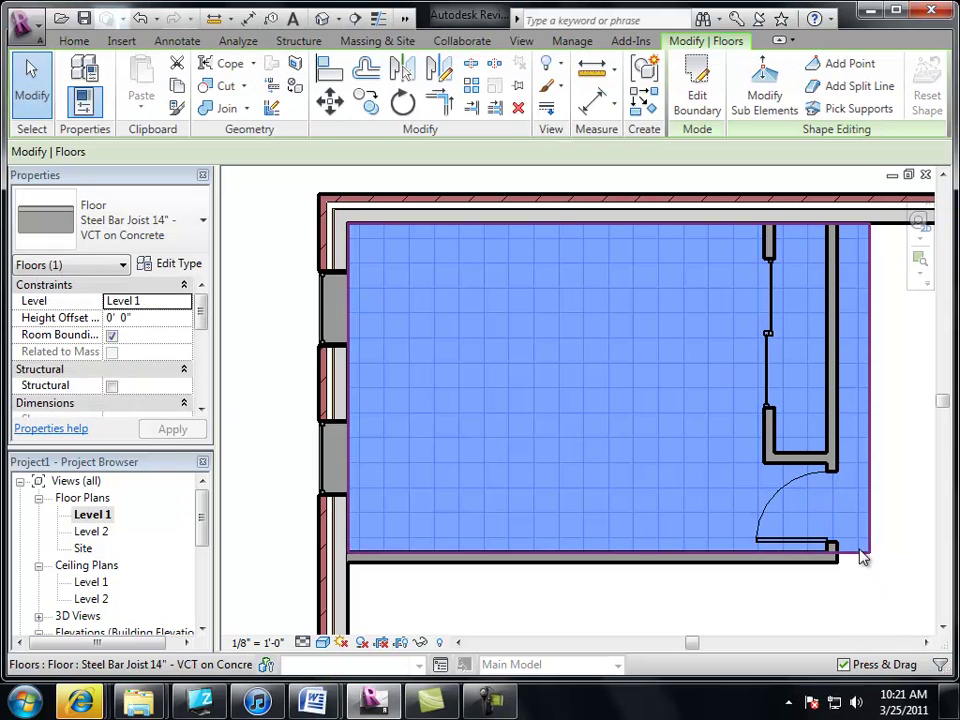
{"action": "left_click", "coordinate": [139, 226]}
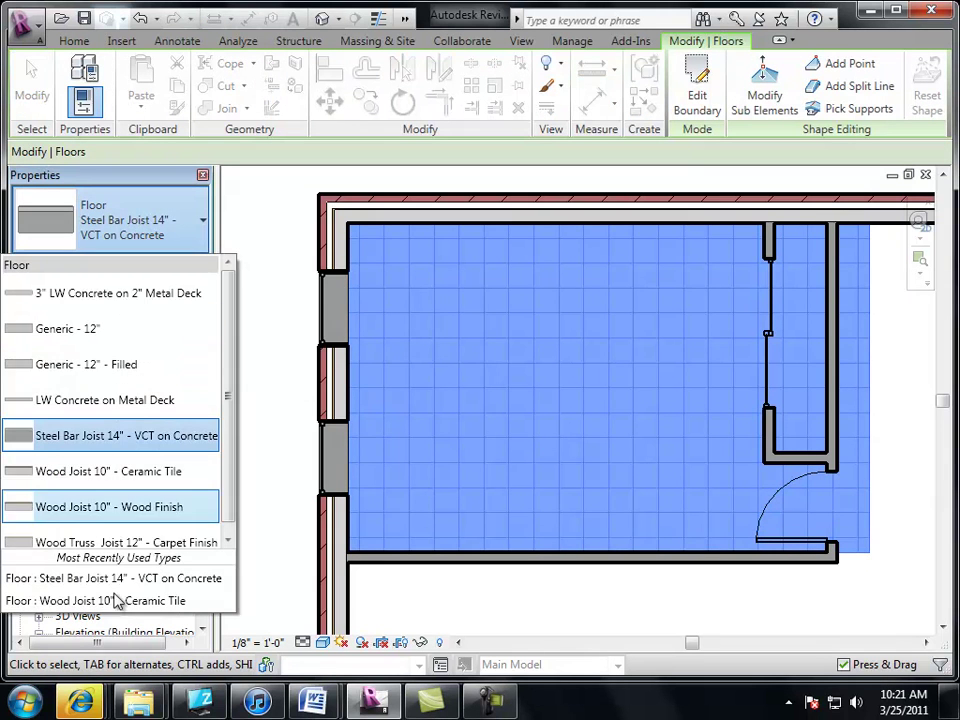
{"action": "scroll", "coordinate": [152, 512], "scroll_direction": "down", "scroll_amount": 1}
{"action": "left_click", "coordinate": [152, 497]}
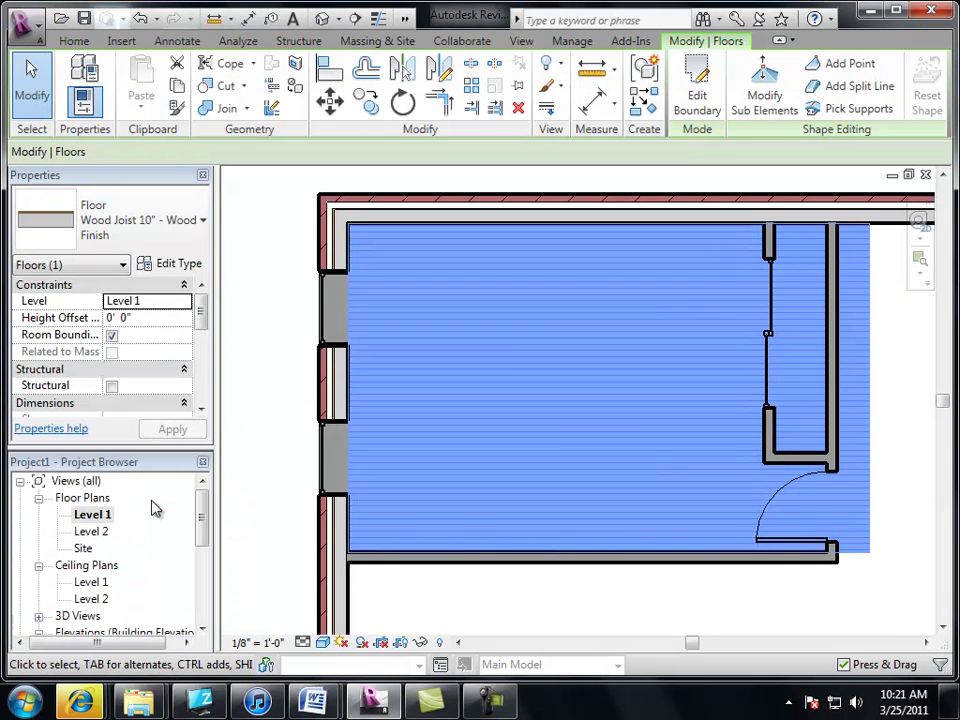
{"action": "left_click", "coordinate": [248, 319]}
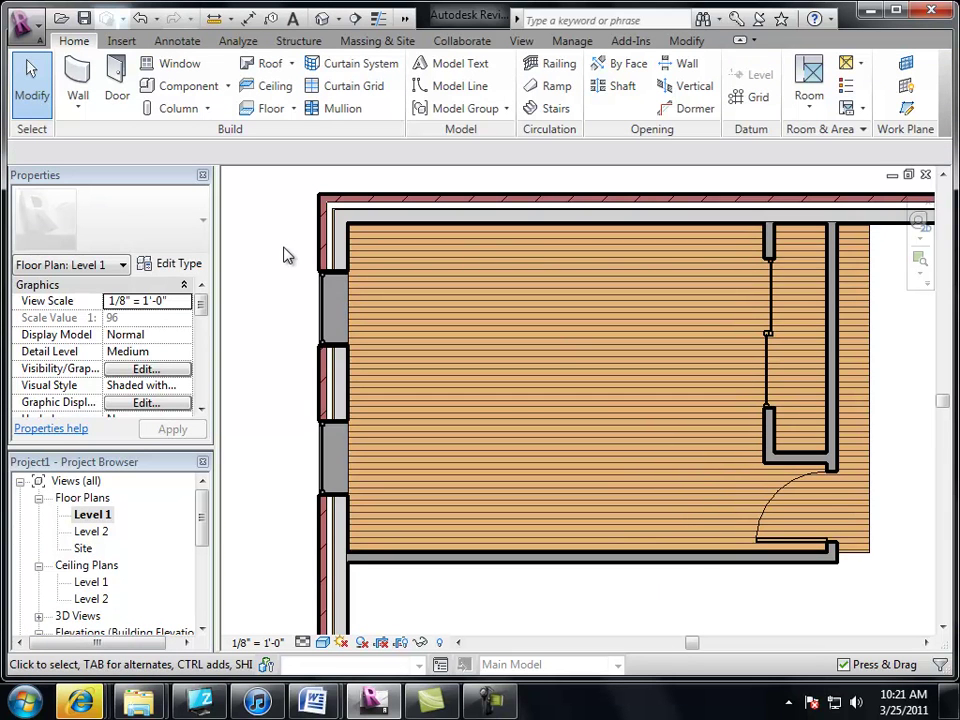
Load the Bed-Shaker family from the Furniture folder of the Imperial Library for component placement.
{"action": "left_click", "coordinate": [189, 88]}
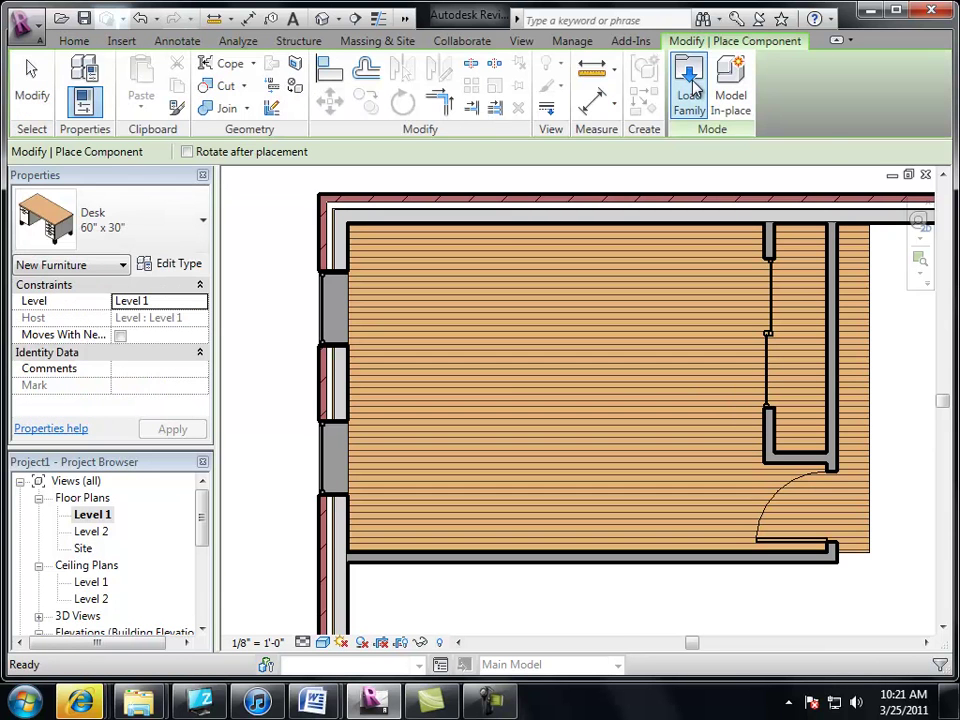
{"action": "left_click", "coordinate": [690, 90]}
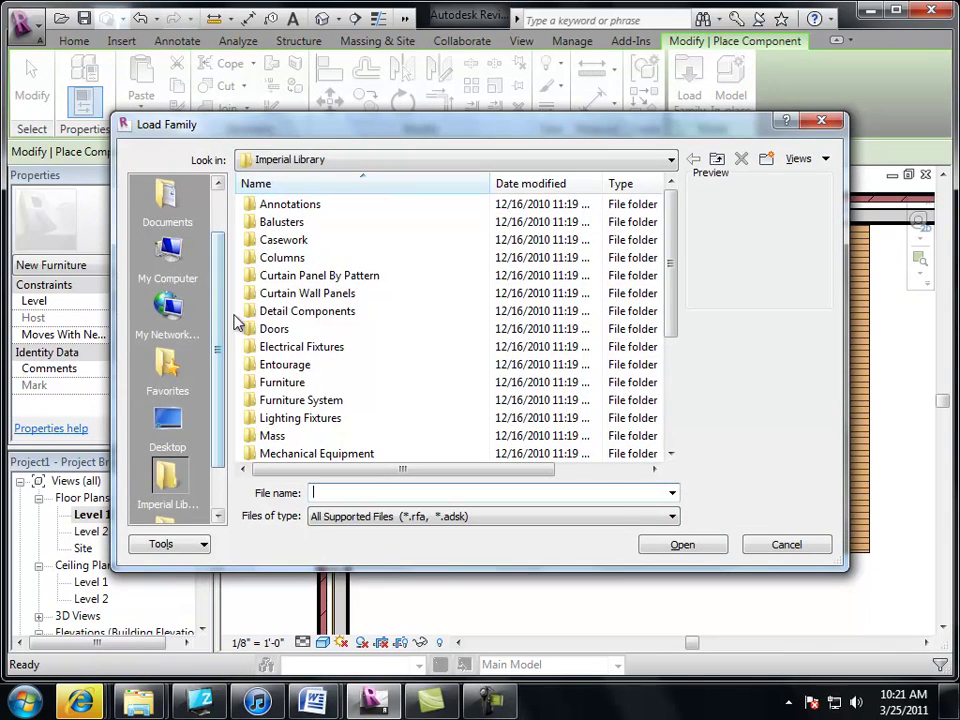
{"action": "double_click", "coordinate": [262, 384]}
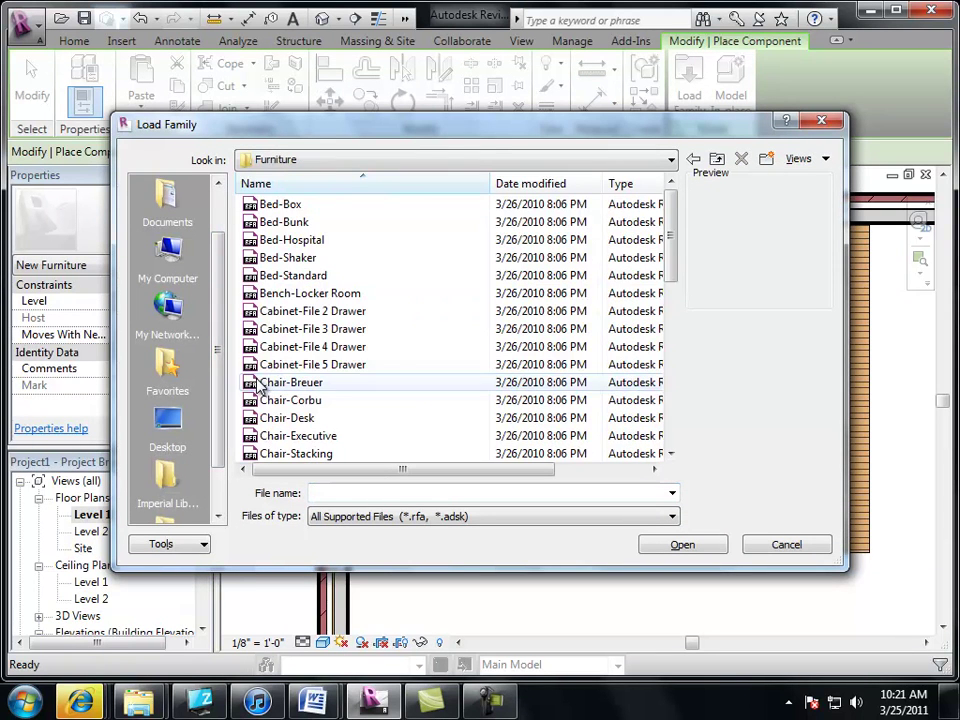
{"action": "left_click", "coordinate": [285, 205]}
{"action": "key", "text": "Down"}
{"action": "key", "text": "Down"}
{"action": "key", "text": "Down"}
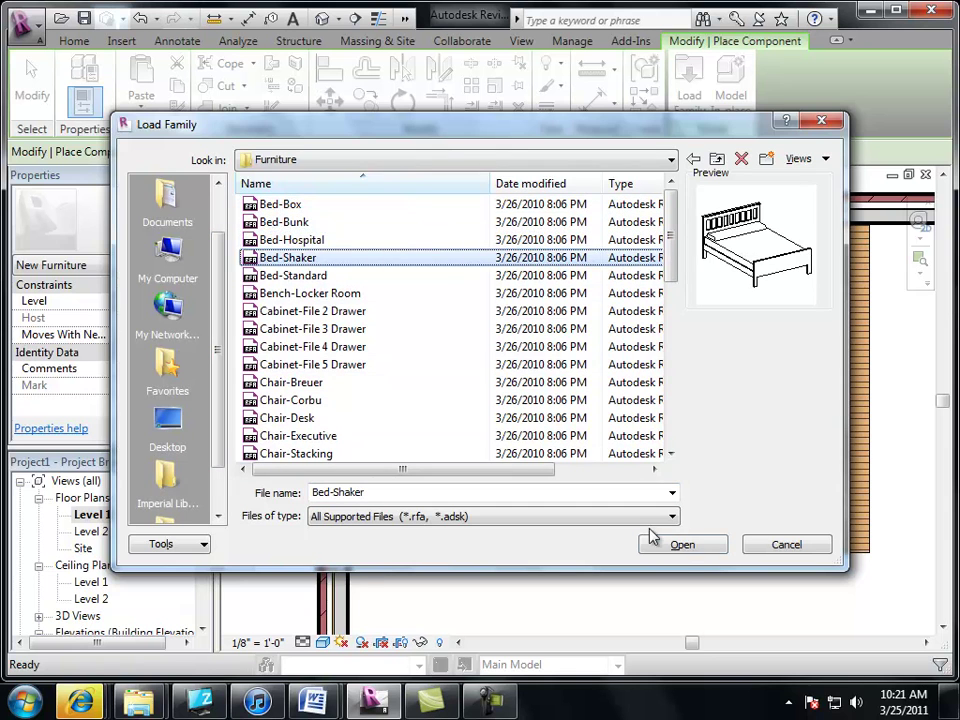
{"action": "left_click", "coordinate": [680, 547]}
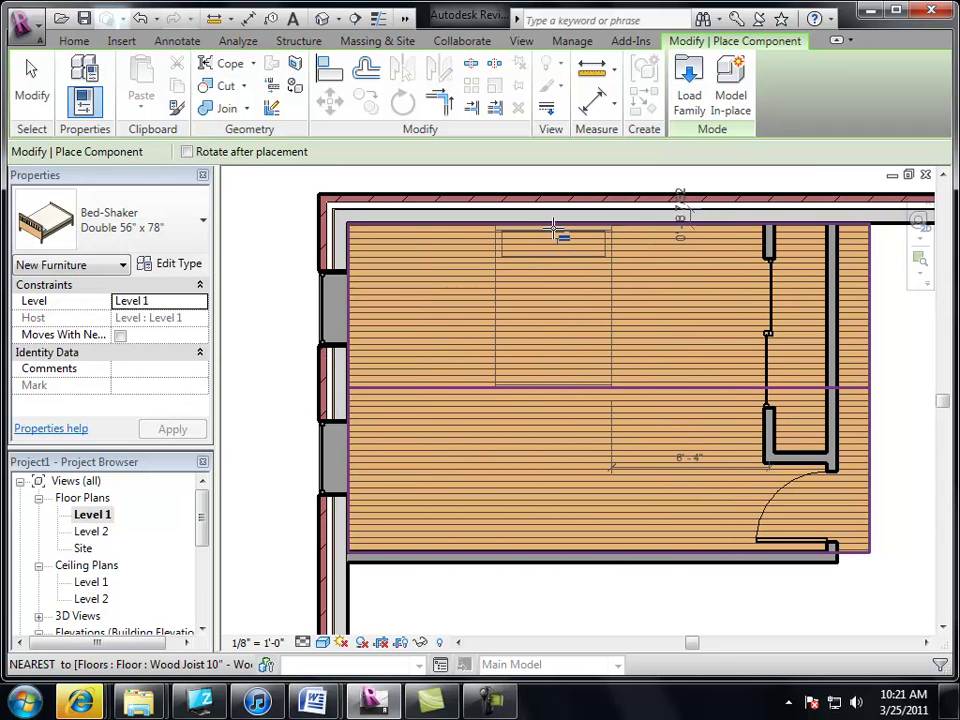
Place the Double 56" x 78" Shaker bed with its head against the room's upper wall, about 6'-2" from the closet's front wall.
{"action": "left_click", "coordinate": [561, 229]}
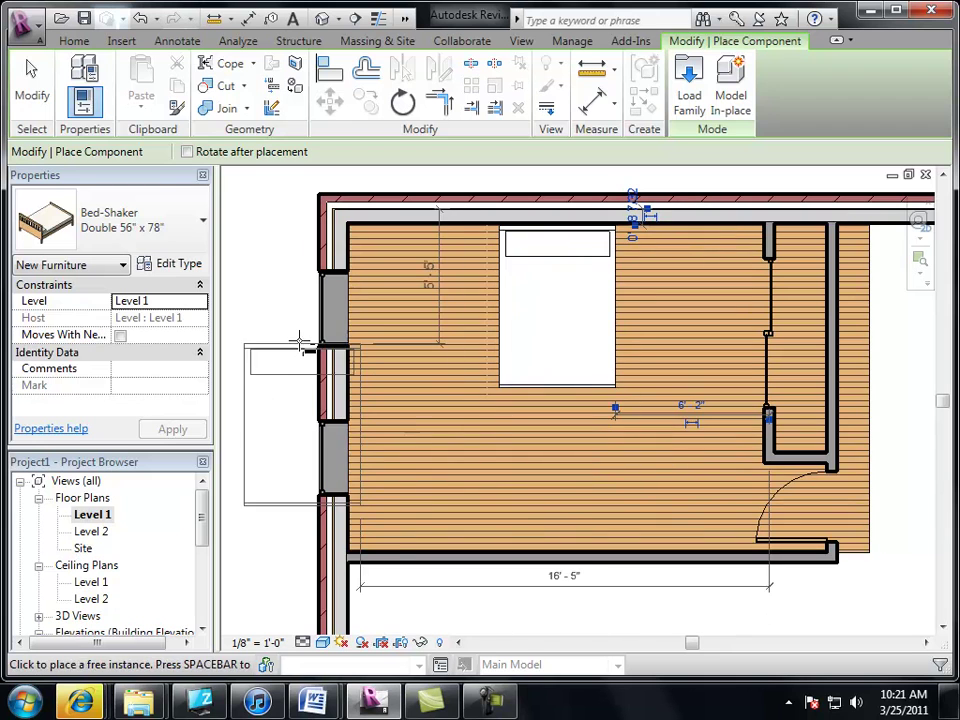
{"action": "key", "text": "Escape"}
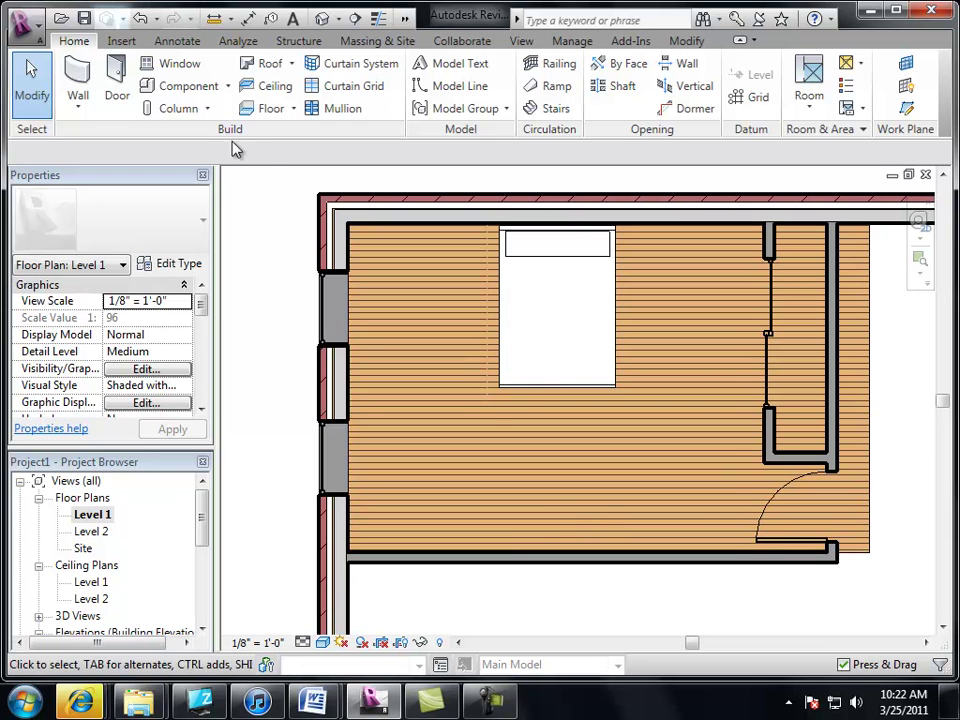
{"action": "middle_click_drag", "start_coordinate": [271, 272], "coordinate": [278, 332]}
{"action": "scroll", "coordinate": [278, 332], "scroll_direction": "up", "scroll_amount": 1}
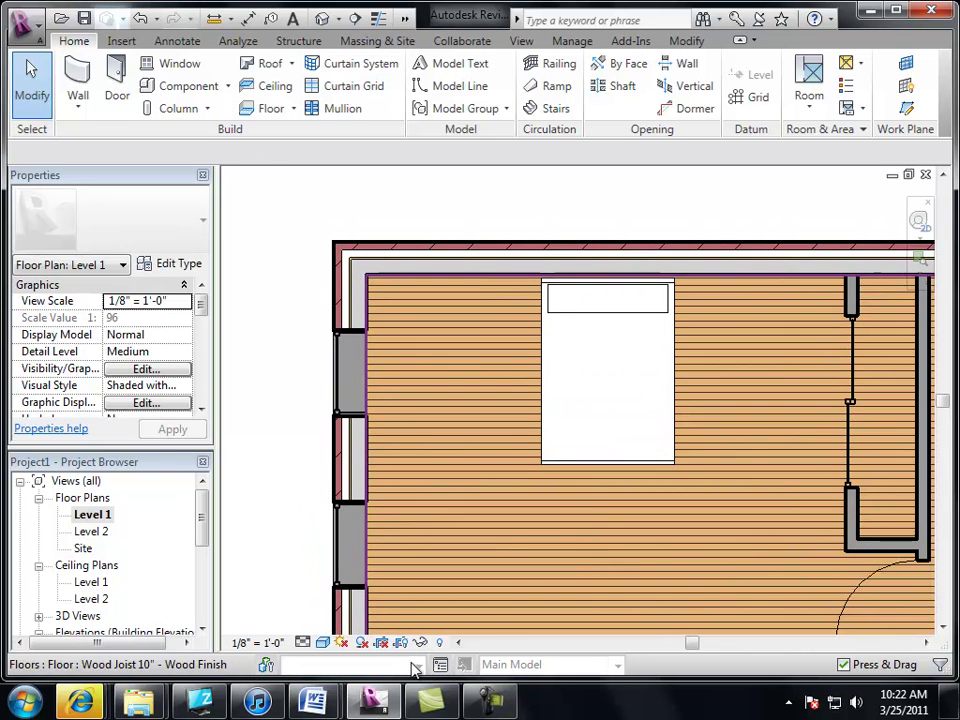